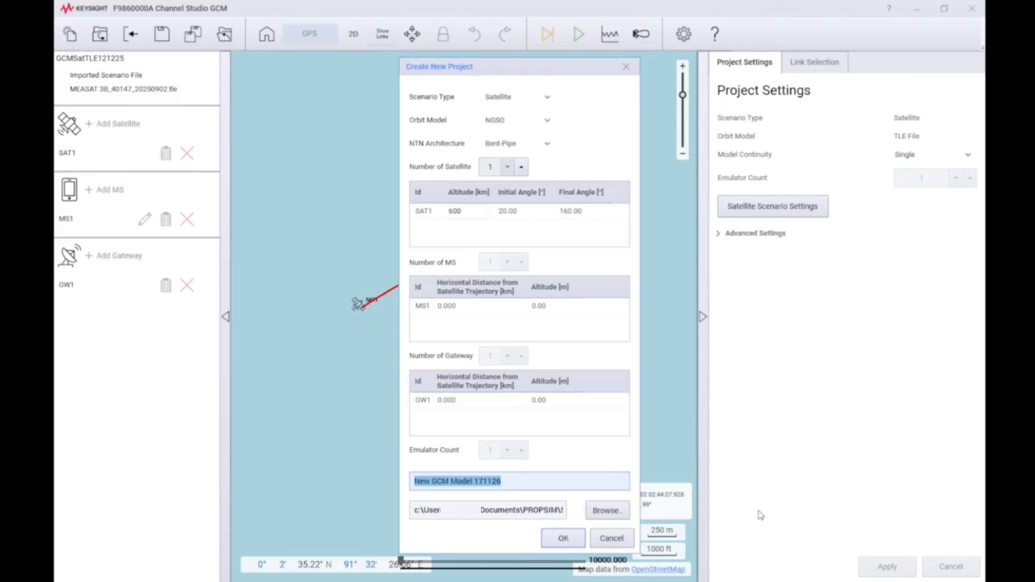
# Step: Name the new one-satellite NGSO bent-pipe project GCMNGSOTrial121225 and create it
pyautogui.write('GCMNGSO')
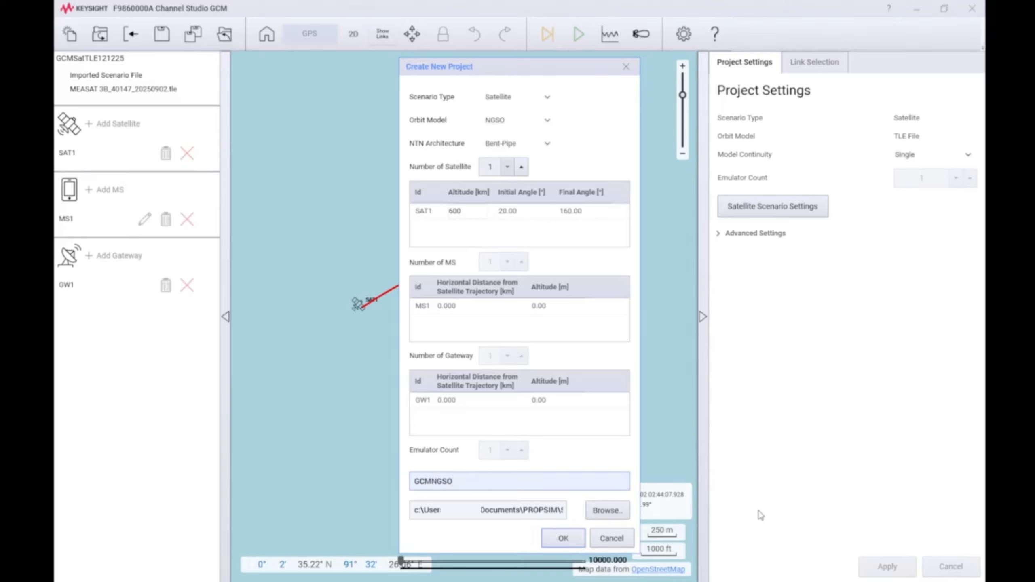
pyautogui.write('Trial121225')
pyautogui.click(583, 540)
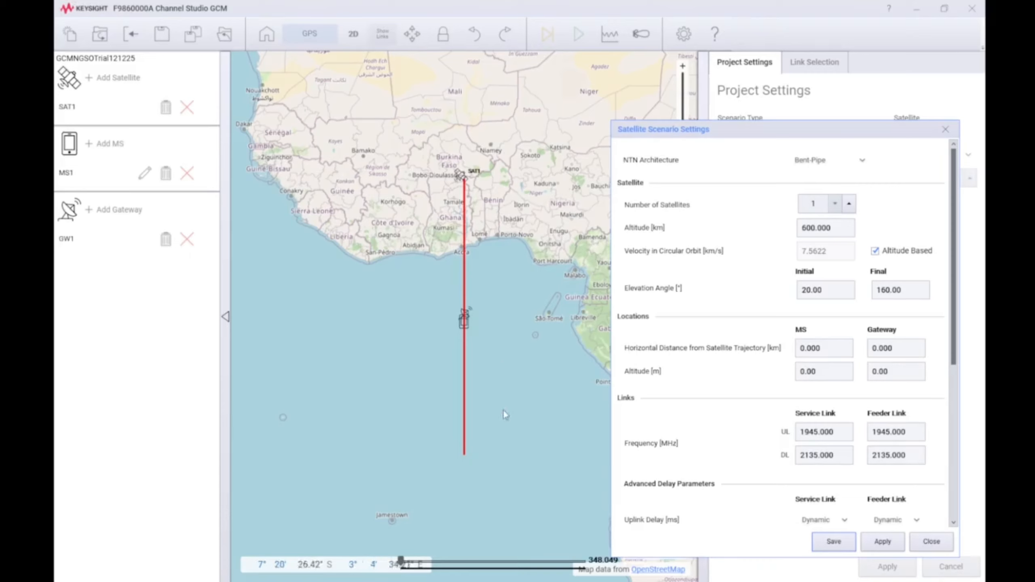
# Step: Set the satellite altitude to 1200 km in the scenario settings
pyautogui.doubleClick(810, 227)
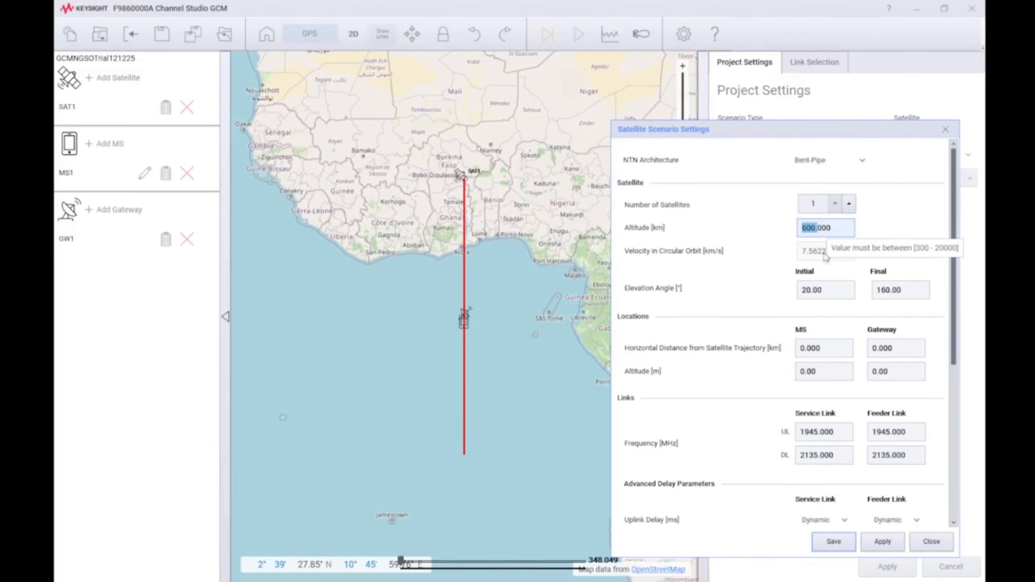
pyautogui.moveTo(808, 229); pyautogui.dragTo(800, 230)
pyautogui.write('3')
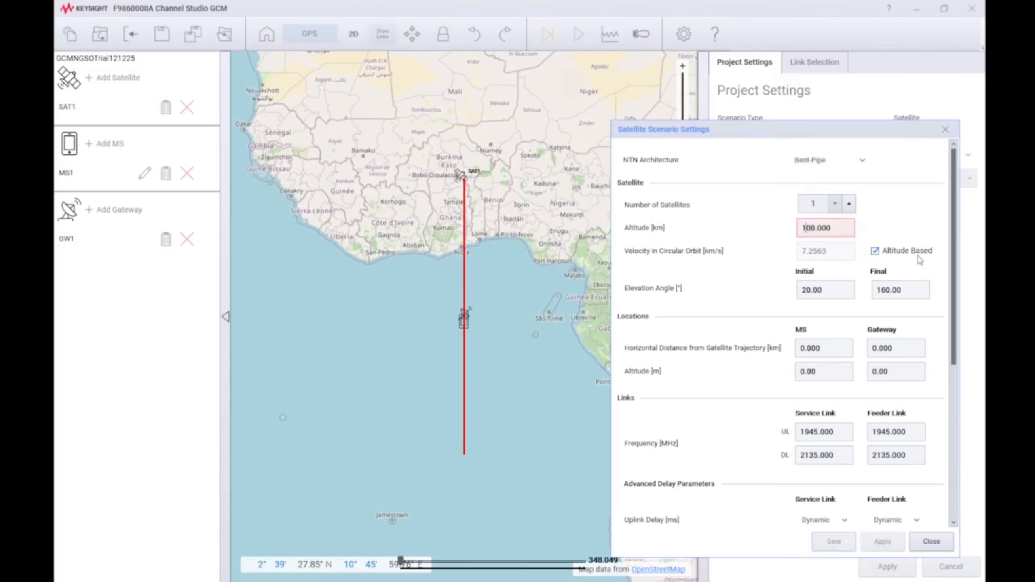
pyautogui.write('6')
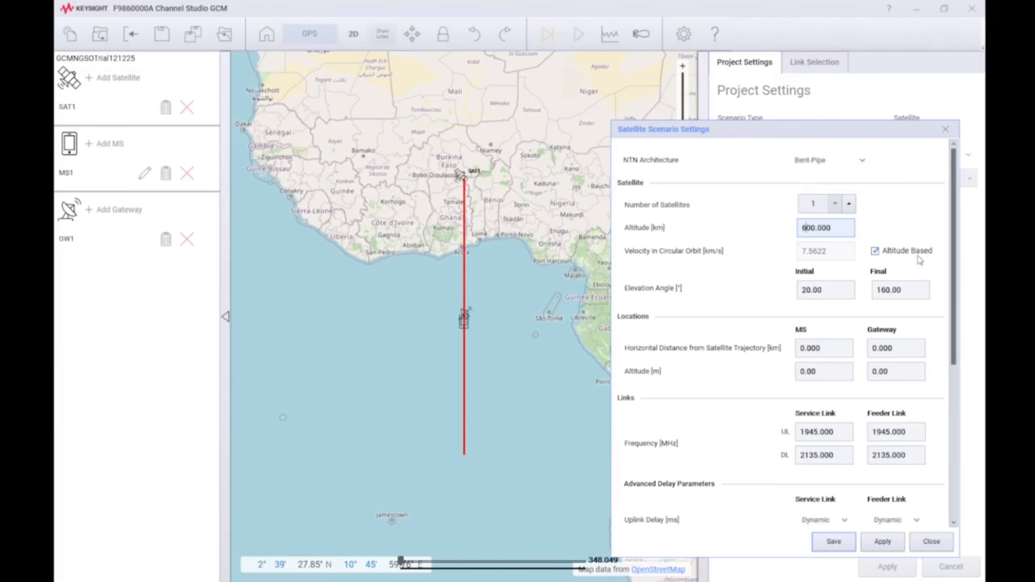
pyautogui.press('BackSpace')
pyautogui.write('150')
pyautogui.press('BackSpace')
pyautogui.press('BackSpace')
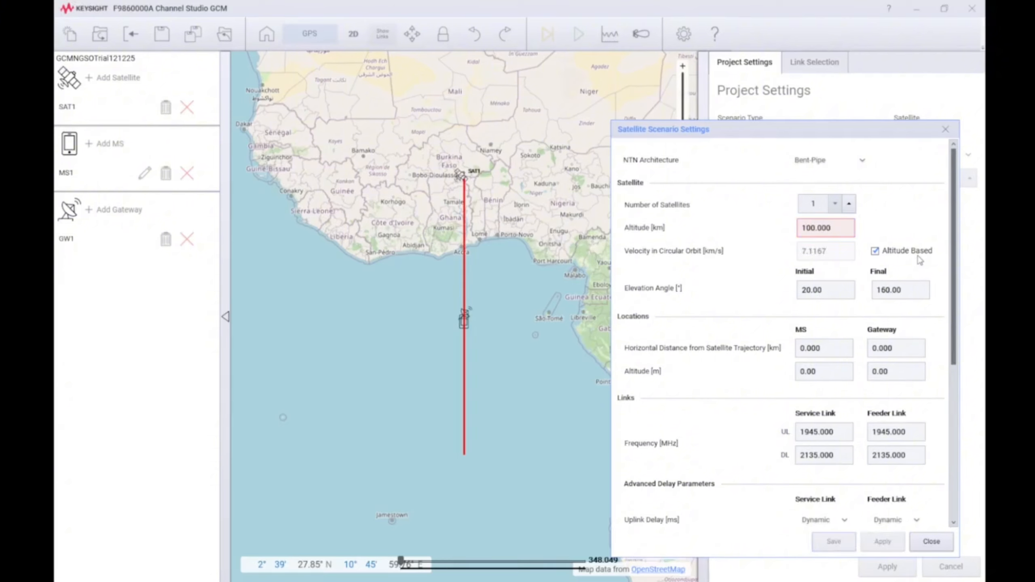
pyautogui.write('2')
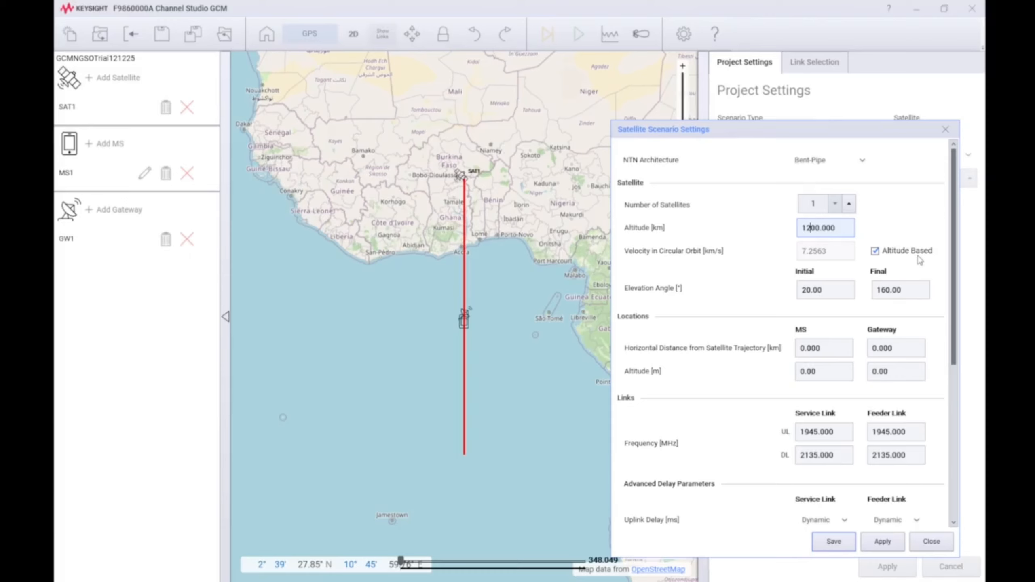
# Step: Set the initial elevation angle to 0°, apply it and inspect the resulting satellite trajectory on the map
pyautogui.click(839, 297)
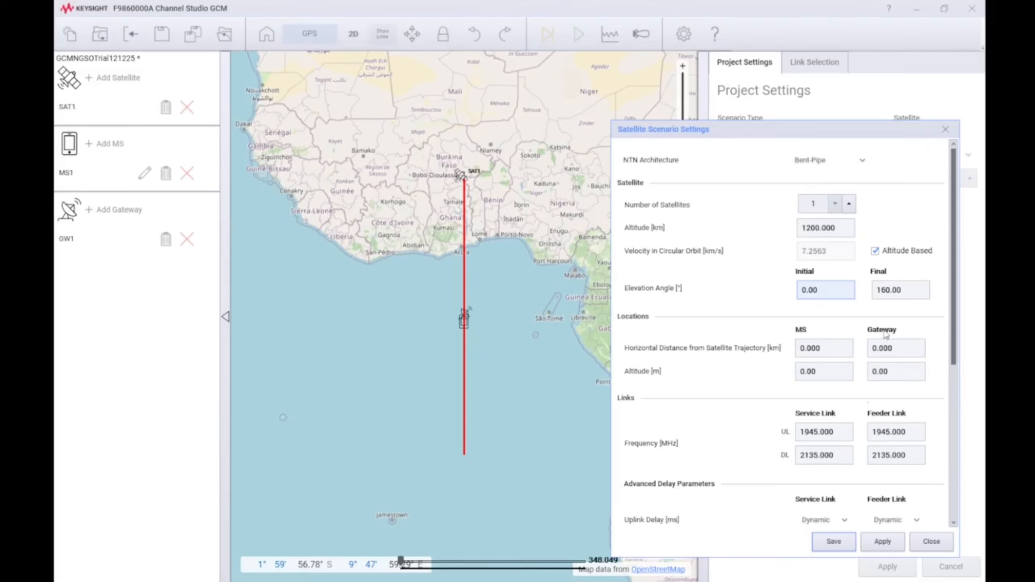
pyautogui.click(895, 548)
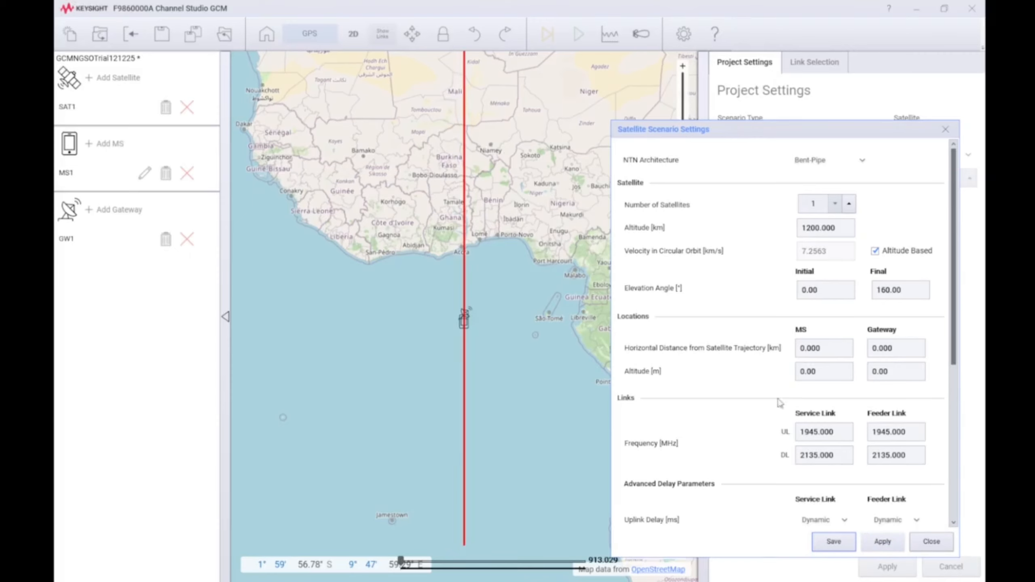
pyautogui.scroll(-2, 530, 329)
pyautogui.moveTo(576, 333); pyautogui.dragTo(512, 318)
pyautogui.scroll(3, 500, 301)
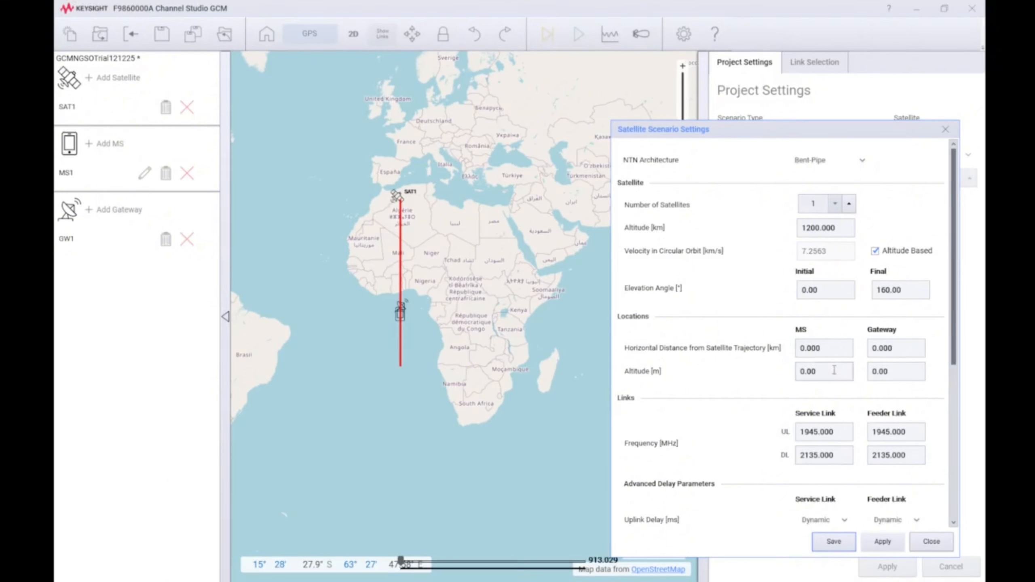
# Step: Set the initial elevation angle to 45° and apply it to the trajectory
pyautogui.click(810, 289)
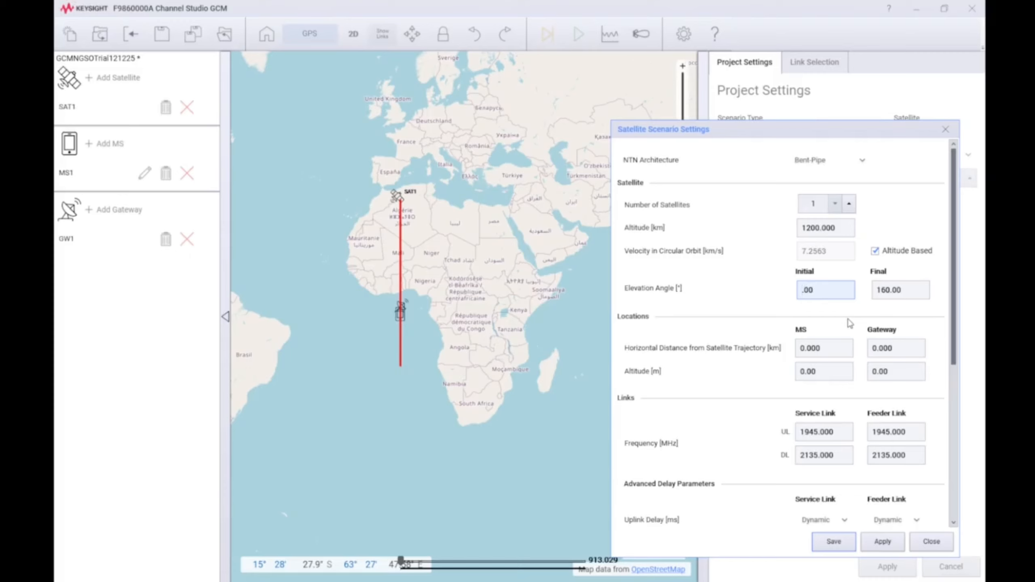
pyautogui.write('45')
pyautogui.click(881, 542)
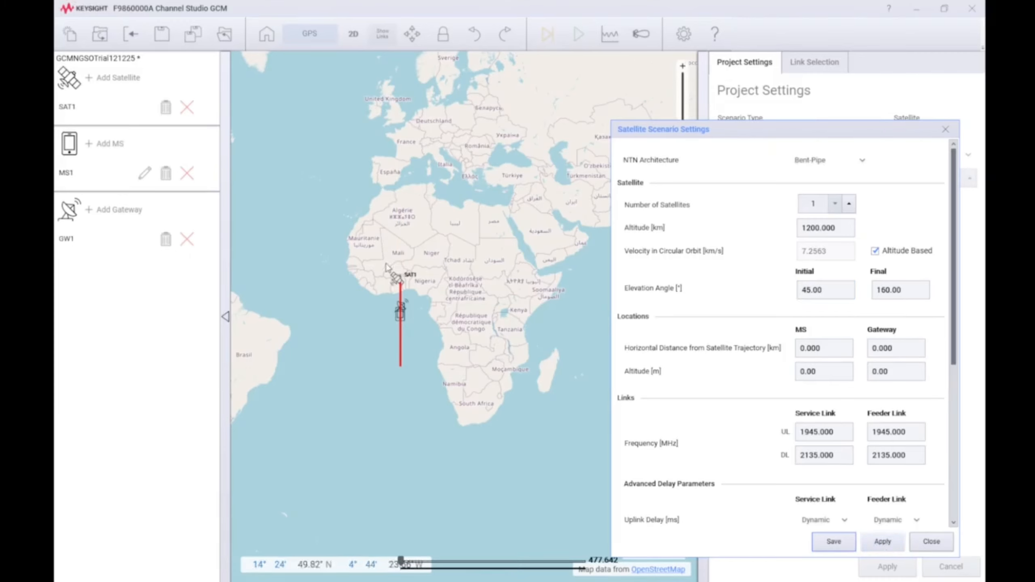
# Step: Set the final elevation angle to 120°, apply it and inspect the shortened trajectory on the map
pyautogui.click(890, 290)
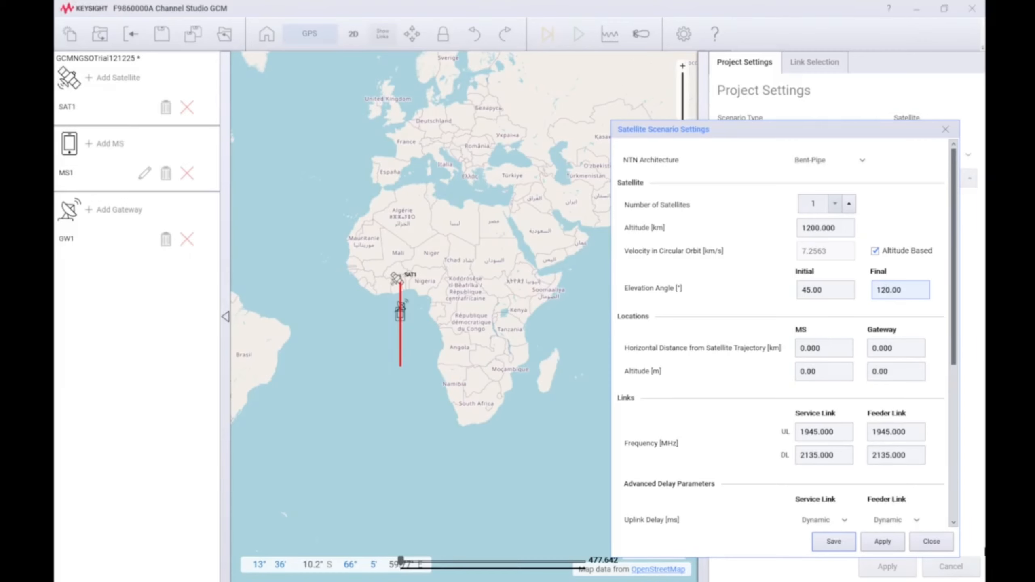
pyautogui.scroll(4, 406, 321)
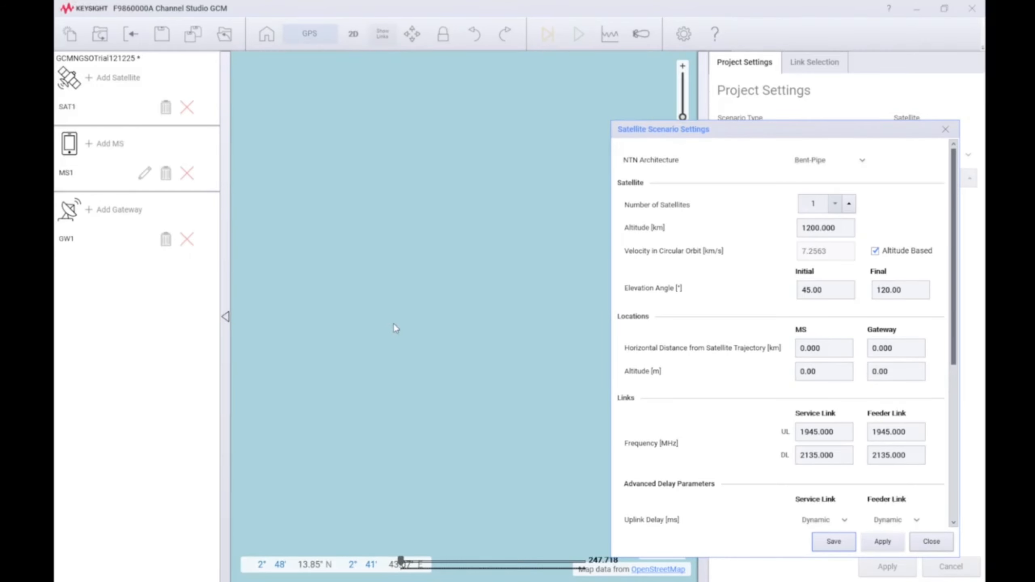
pyautogui.scroll(-3, 393, 324)
pyautogui.click(394, 326)
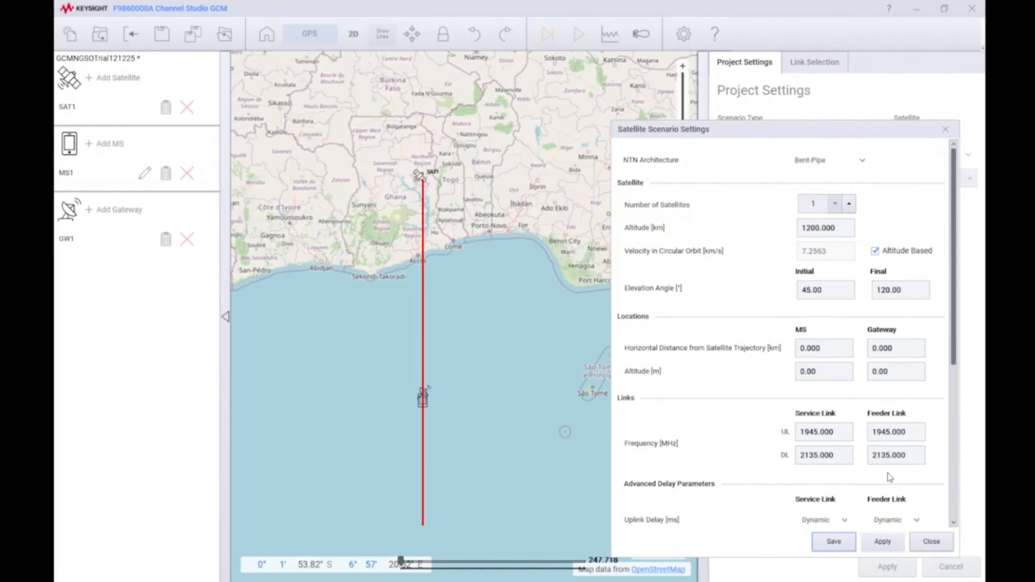
# Step: Review the link frequency, delay, Doppler and ephemeris options, and save the satellite scenario settings
pyautogui.scroll(-2, 755, 380)
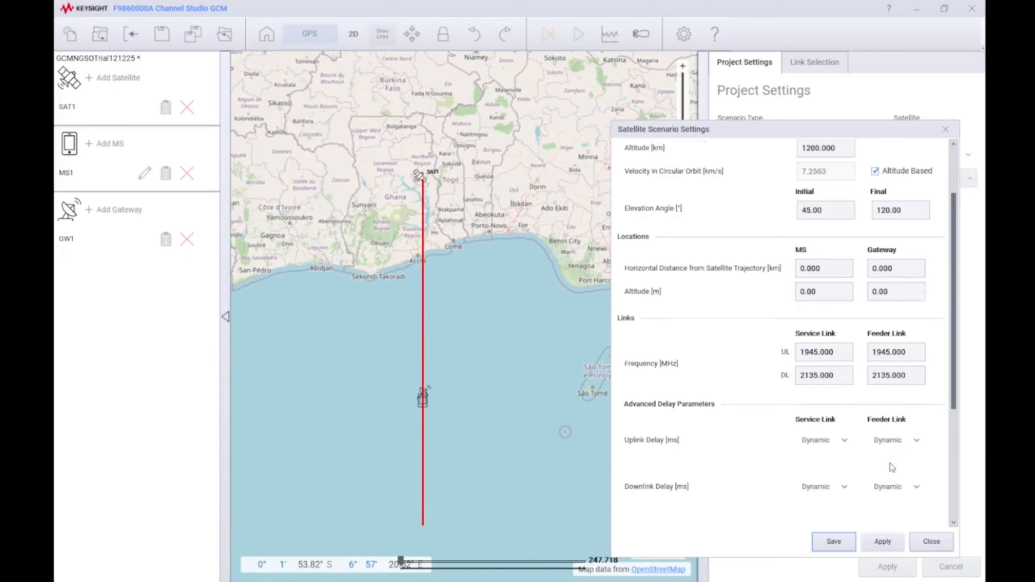
pyautogui.scroll(-3, 891, 465)
pyautogui.scroll(-2, 893, 463)
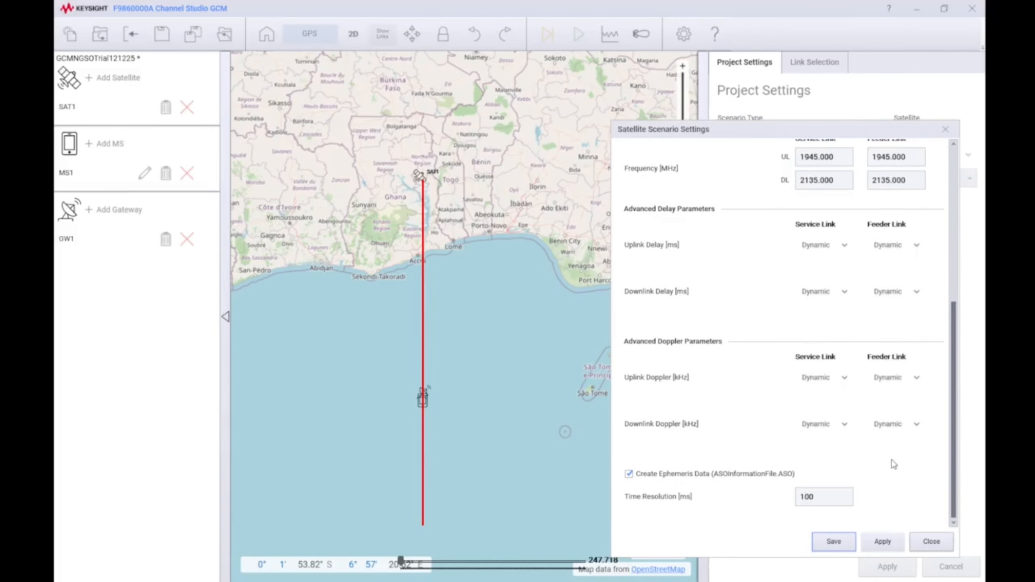
pyautogui.scroll(5, 892, 463)
pyautogui.click(849, 542)
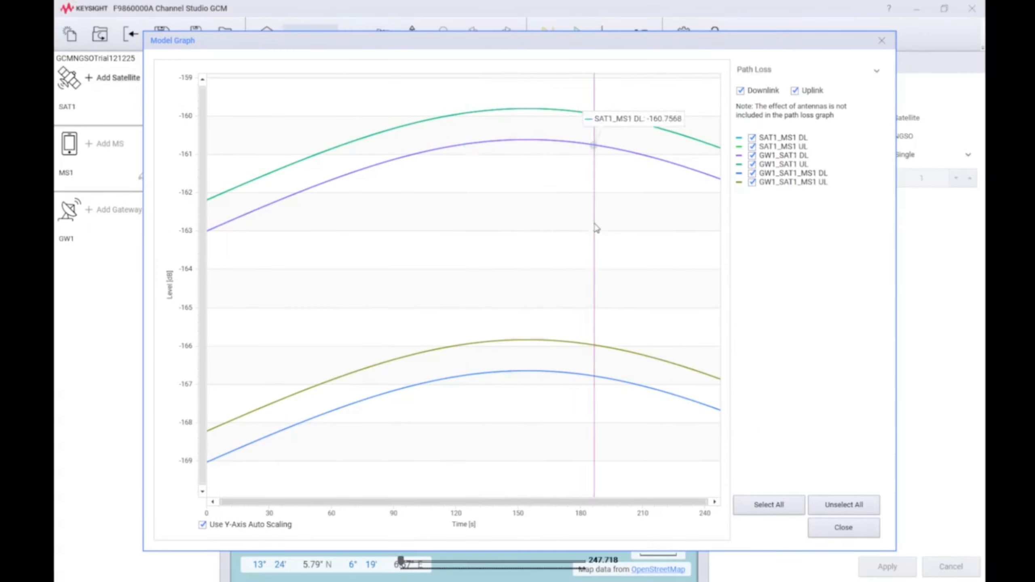
# Step: Examine the Power Delay Profile between SAT1 and MS1 in the model graph, and close the graph
pyautogui.click(877, 70)
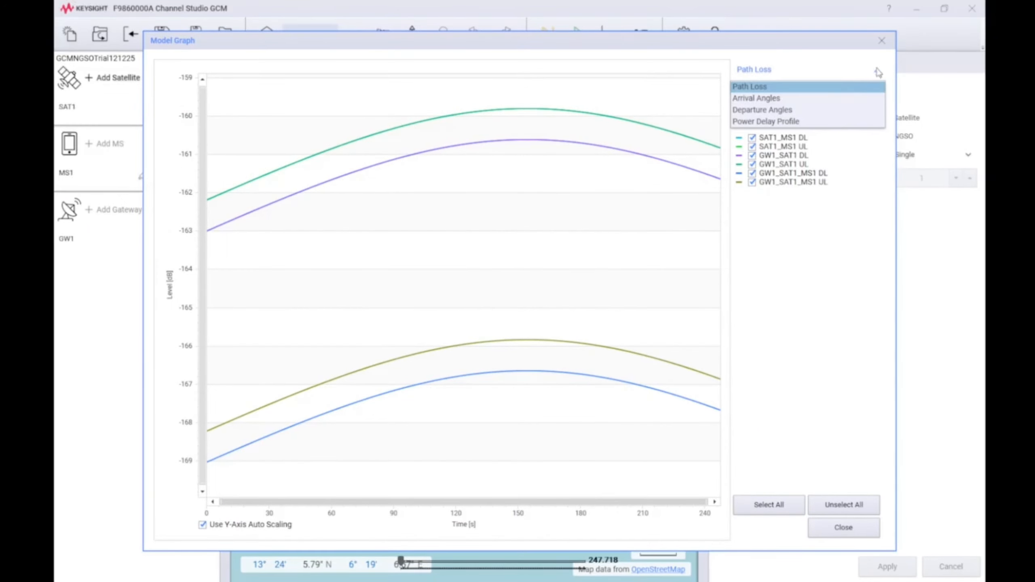
pyautogui.click(820, 122)
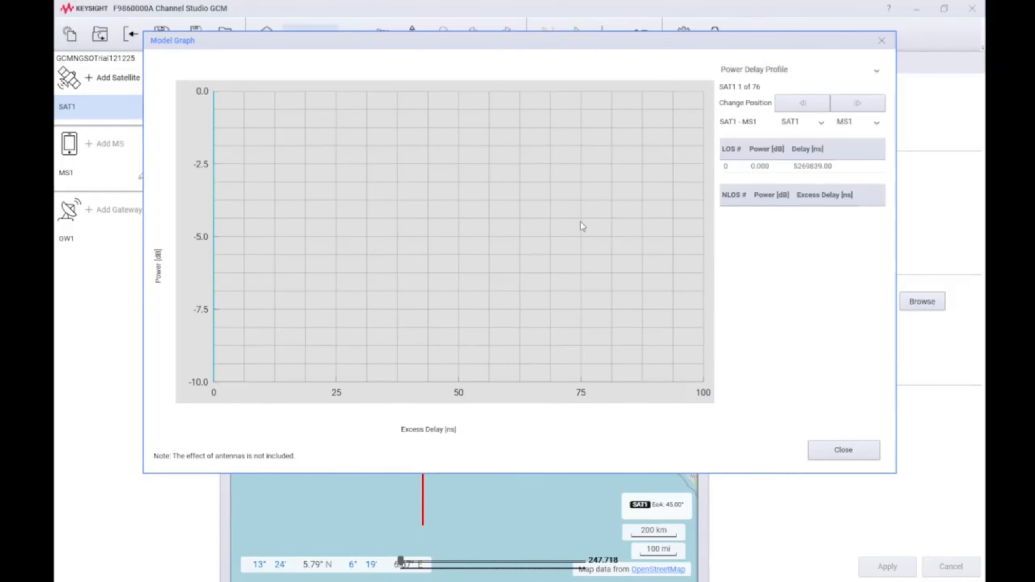
pyautogui.click(847, 456)
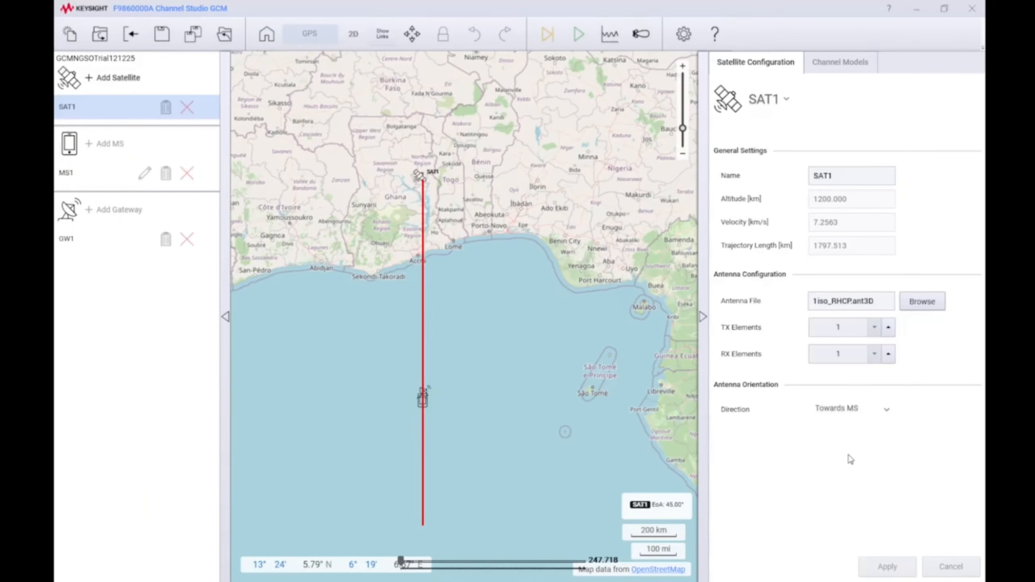
# Step: Check SAT1's antenna direction options and open its channel model settings
pyautogui.click(885, 413)
pyautogui.click(912, 413)
pyautogui.click(856, 65)
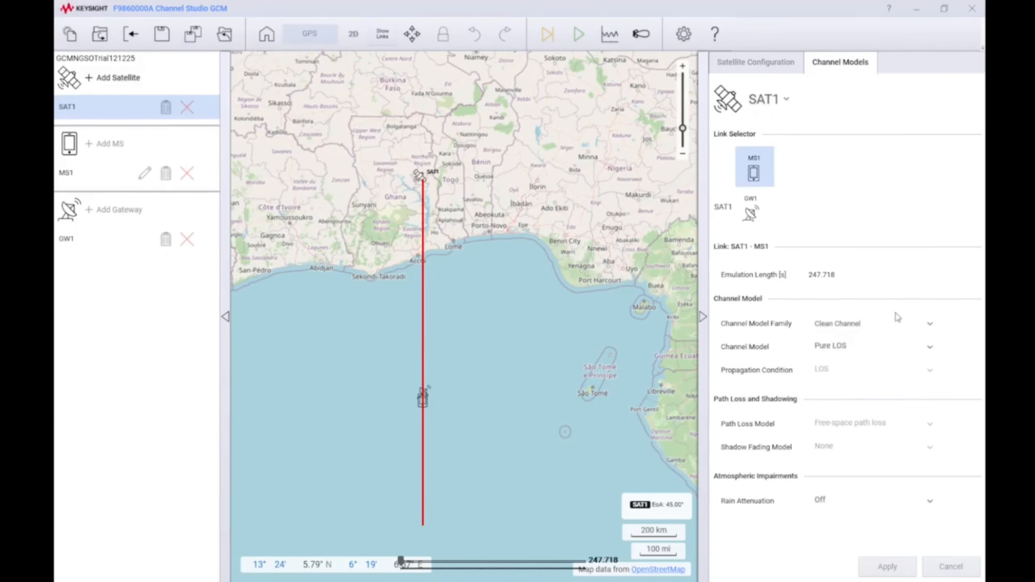
# Step: Set the SAT1–MS1 link to the 3GPP NTN 38.811 S-Band family with the Dense Urban NTN CDL-A model, and apply it
pyautogui.click(917, 352)
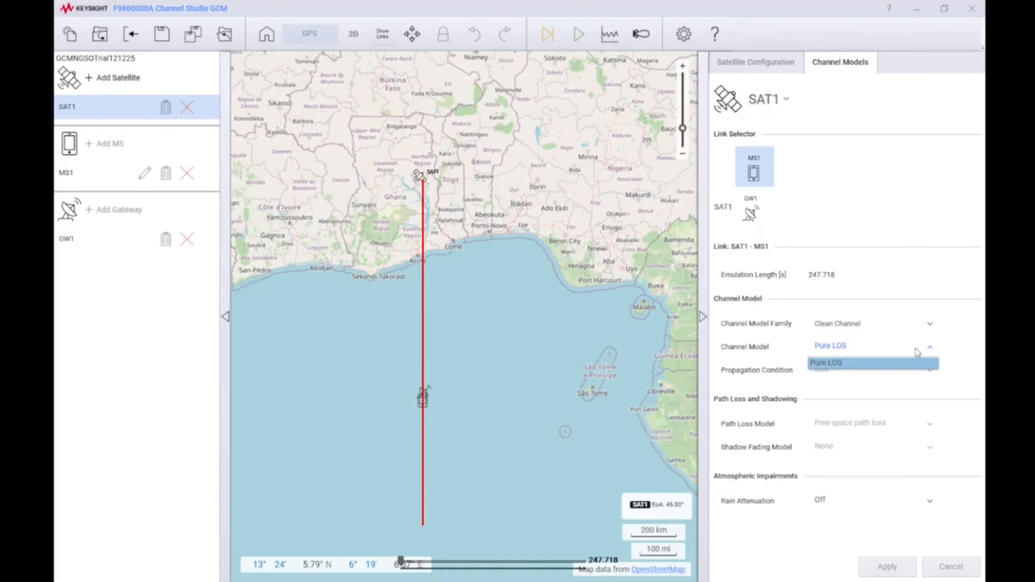
pyautogui.click(937, 329)
pyautogui.click(908, 354)
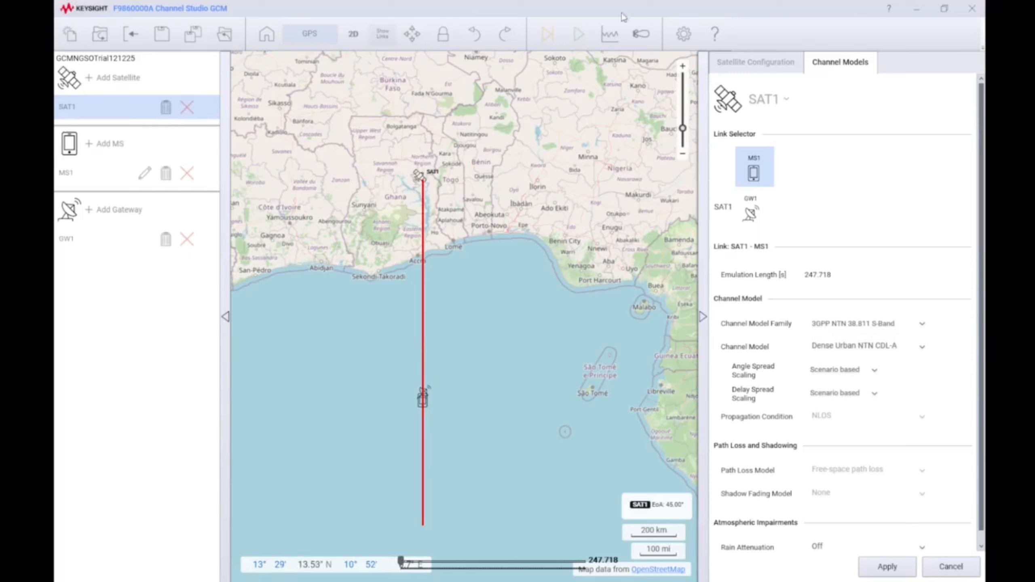
pyautogui.click(888, 566)
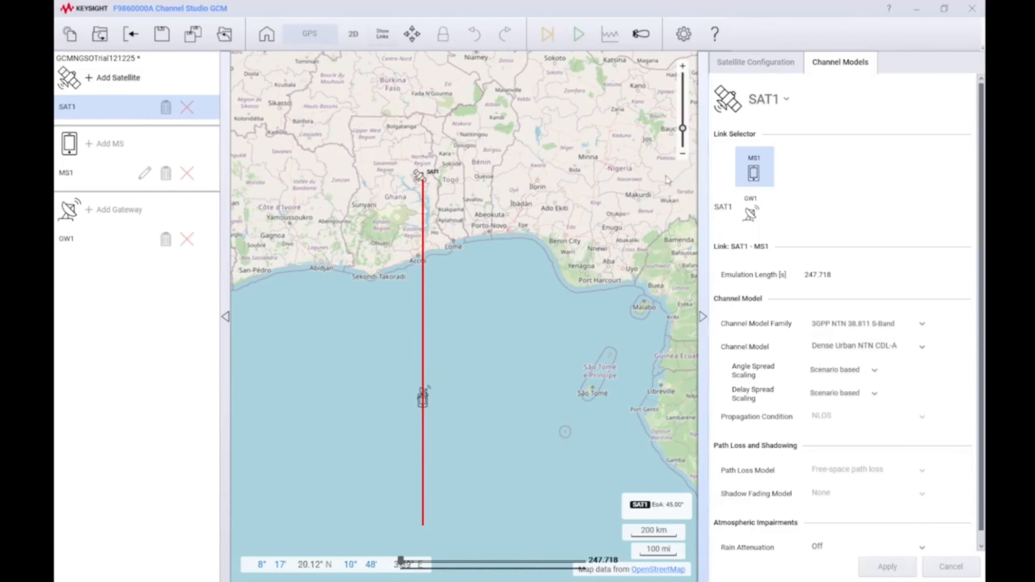
# Step: Build the emulation with the project saved, expanding the build details, and close the model graph and build progress
pyautogui.click(578, 34)
pyautogui.click(518, 318)
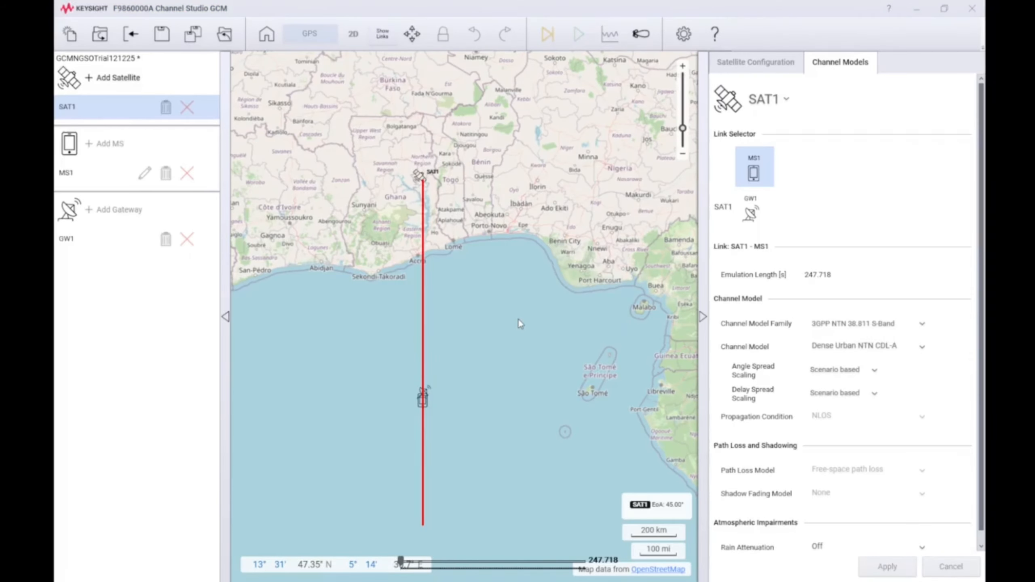
pyautogui.click(624, 326)
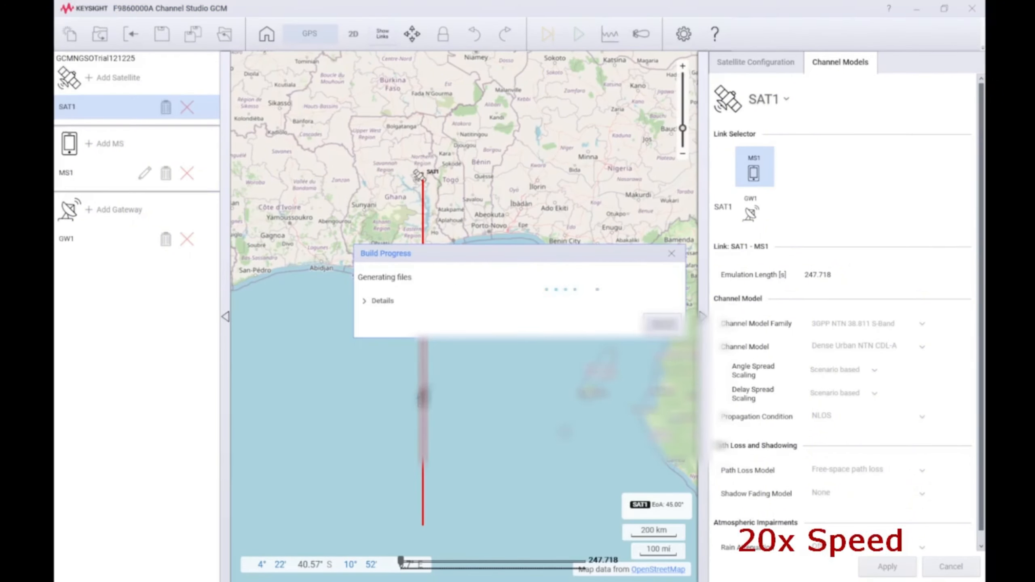
pyautogui.click(379, 302)
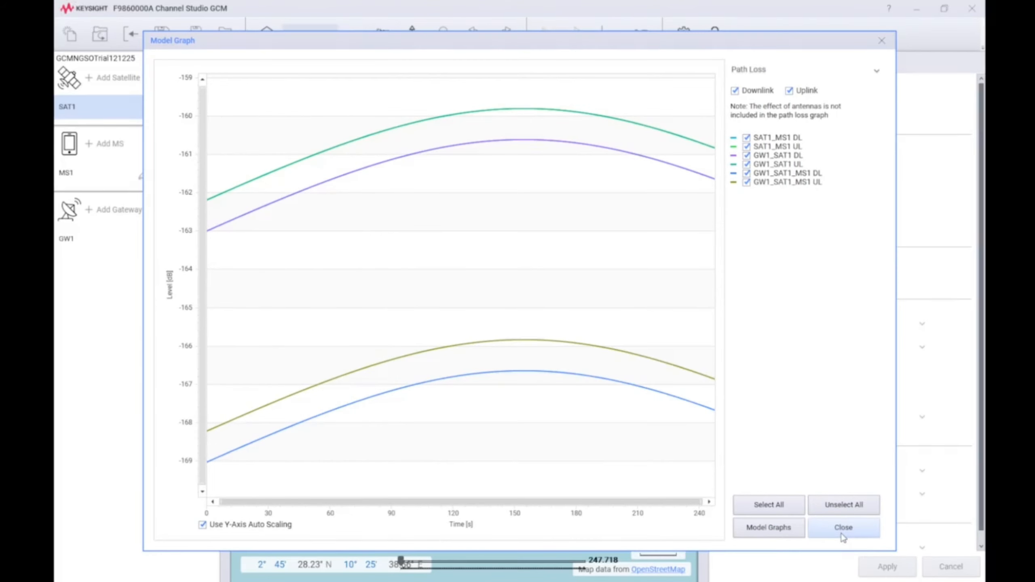
pyautogui.click(842, 531)
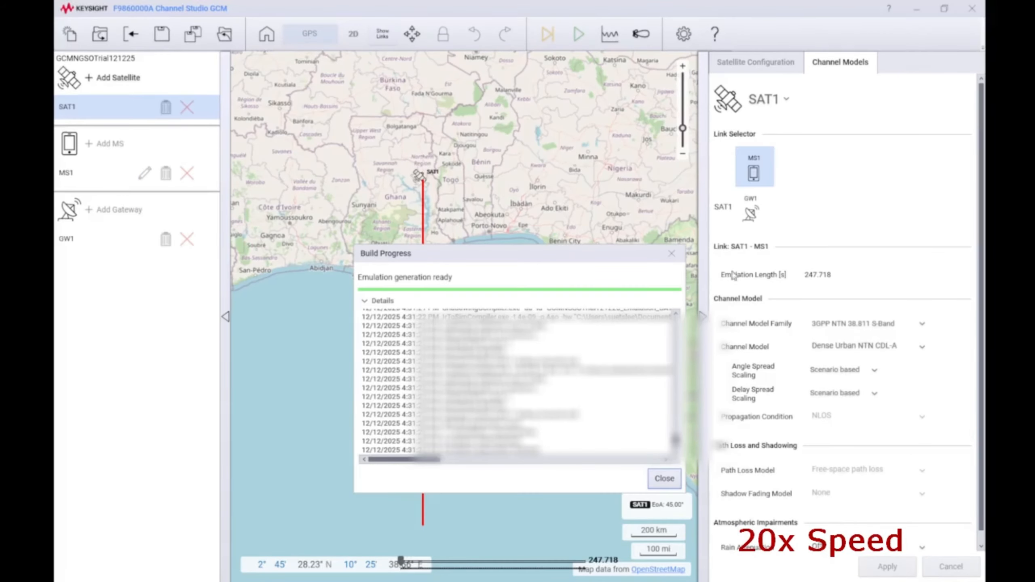
pyautogui.click(671, 259)
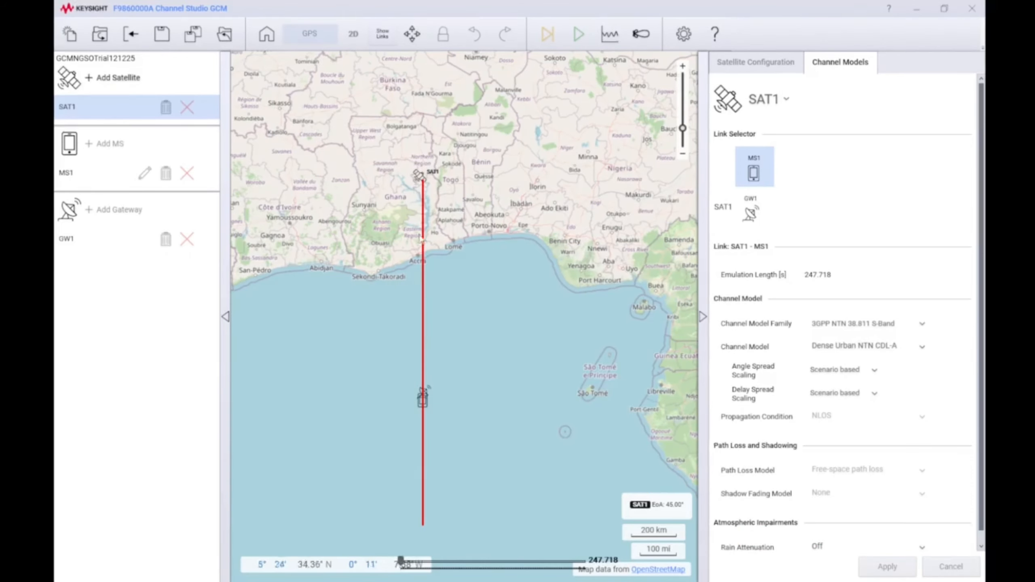
# Step: Reopen the satellite scenario settings from the project settings and set the final elevation angle to 100°
pyautogui.click(511, 390)
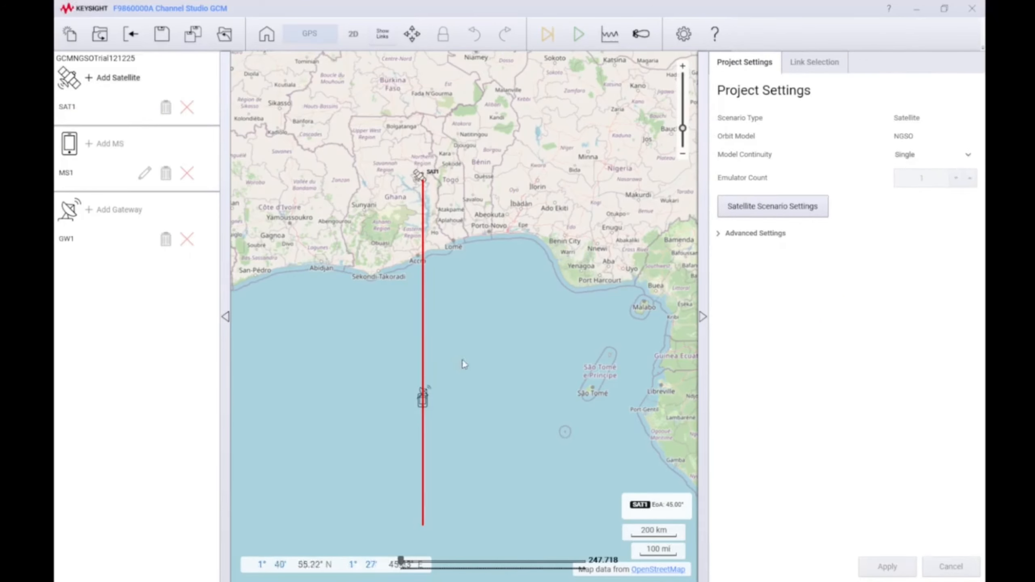
pyautogui.click(804, 212)
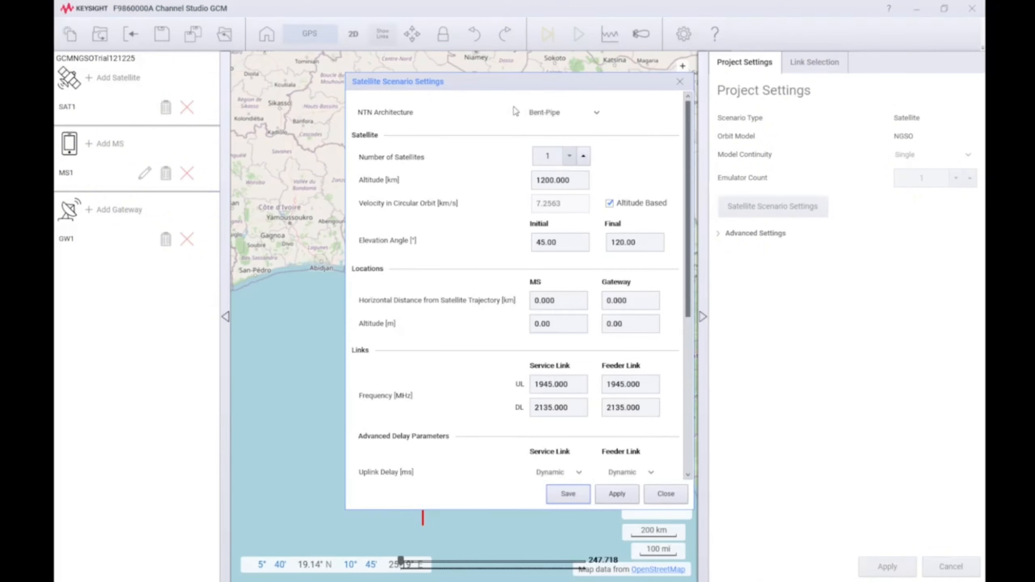
pyautogui.moveTo(538, 88); pyautogui.dragTo(766, 133)
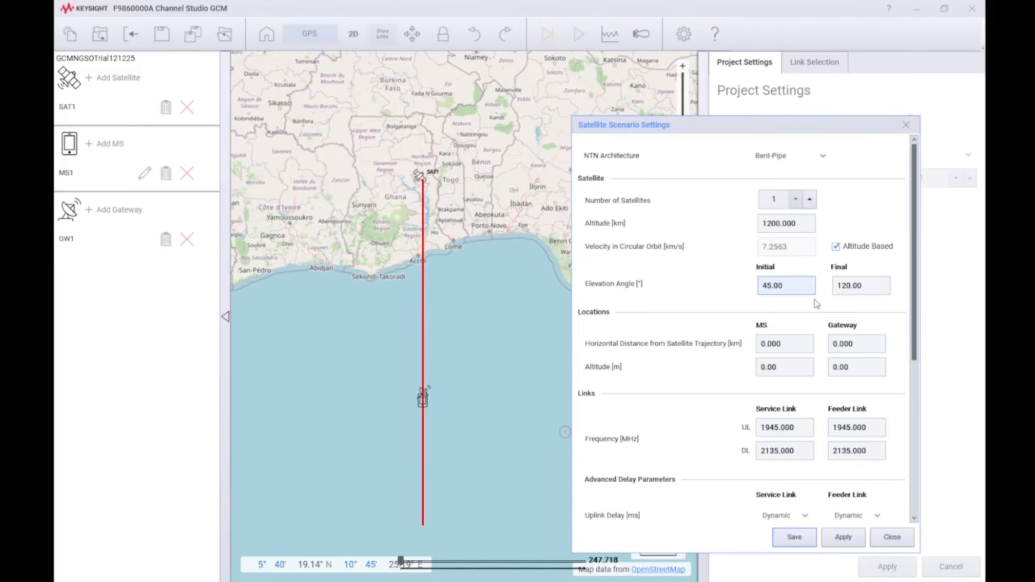
pyautogui.click(847, 286)
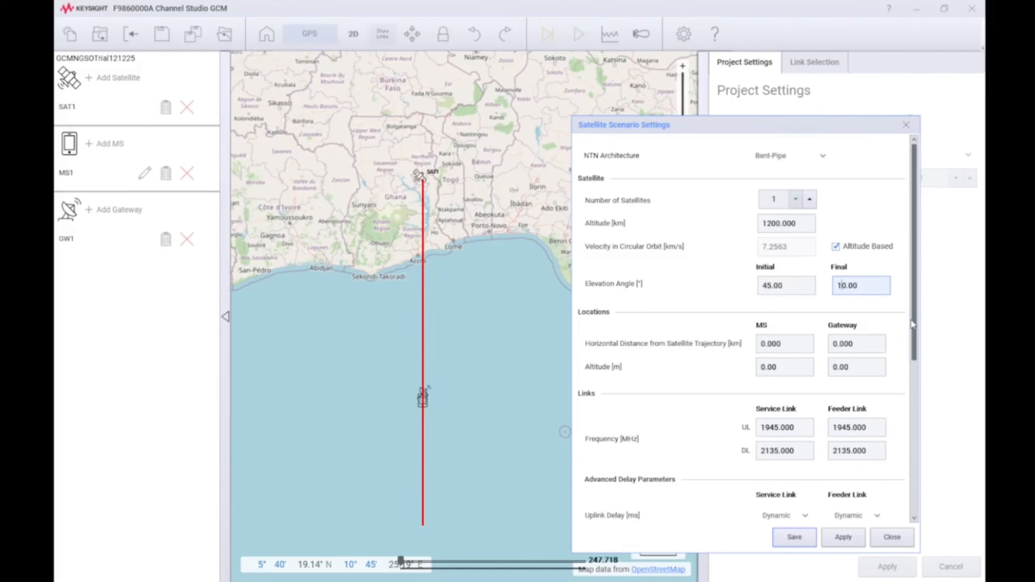
pyautogui.write('0')
pyautogui.press('Return')
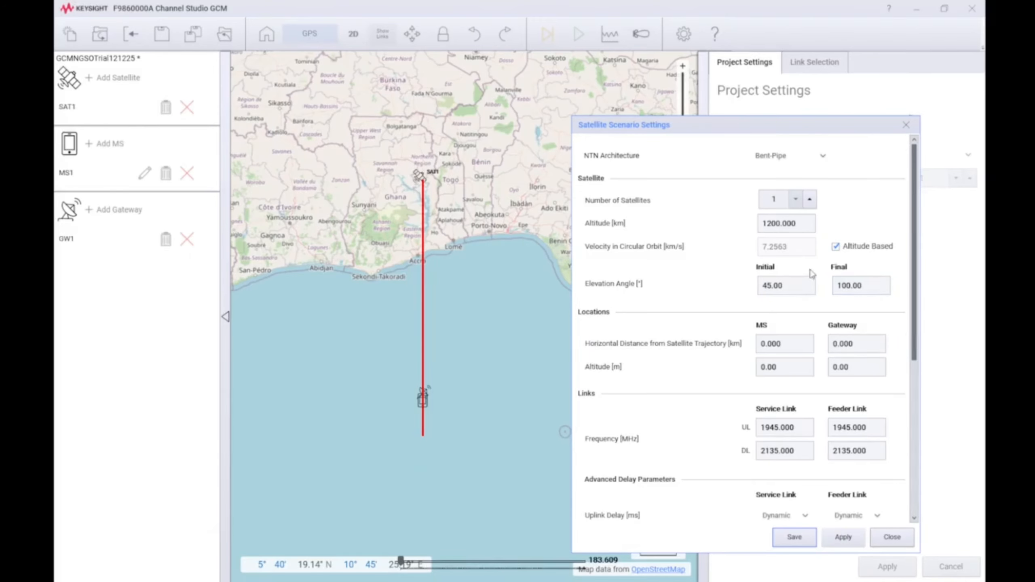
# Step: Set the satellite's initial elevation angle to 80° and apply the scenario settings
pyautogui.click(771, 287)
pyautogui.press('BackSpace')
pyautogui.press('BackSpace')
pyautogui.write('8')
pyautogui.click(843, 537)
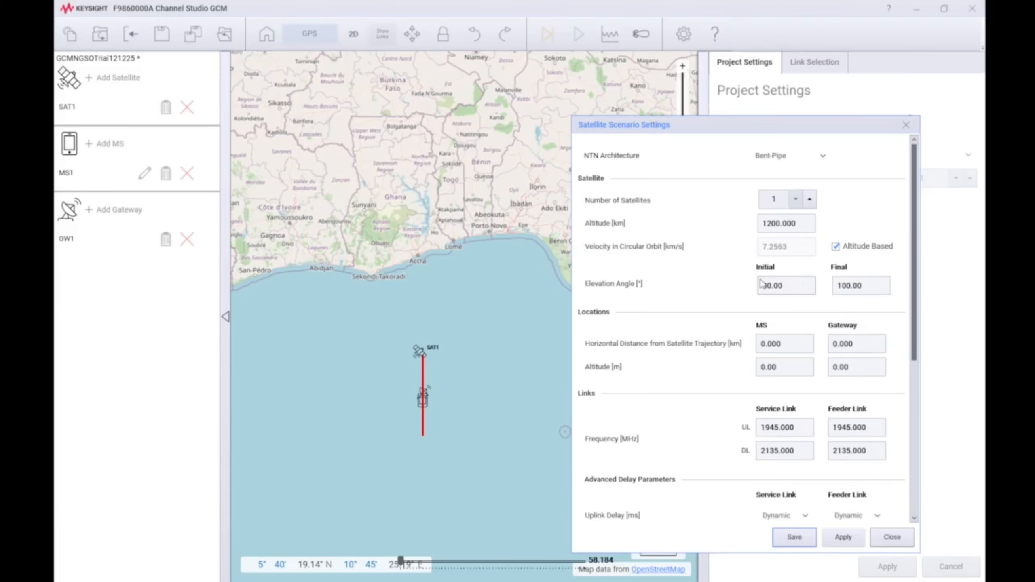
# Step: Set the initial elevation angle to 85° and the final to 95°, then apply and save the scenario settings
pyautogui.click(768, 286)
pyautogui.press('BackSpace')
pyautogui.write('5')
pyautogui.click(851, 288)
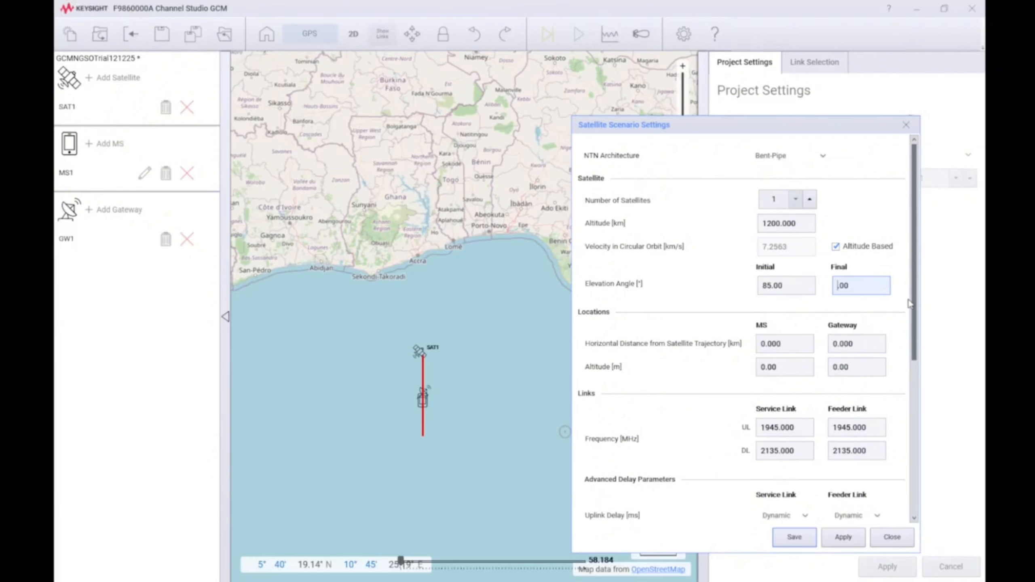
pyautogui.write('95')
pyautogui.click(827, 542)
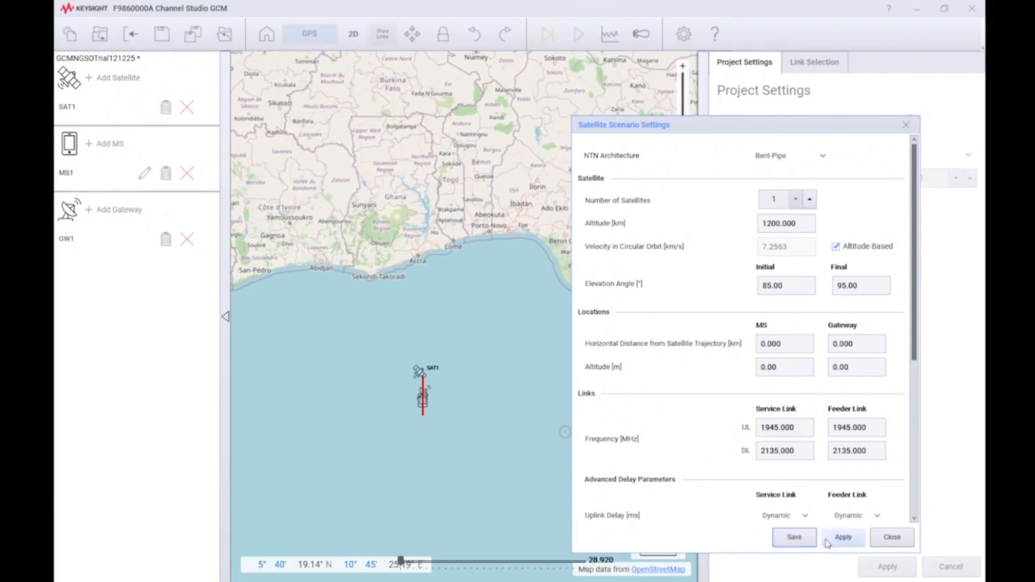
pyautogui.click(795, 538)
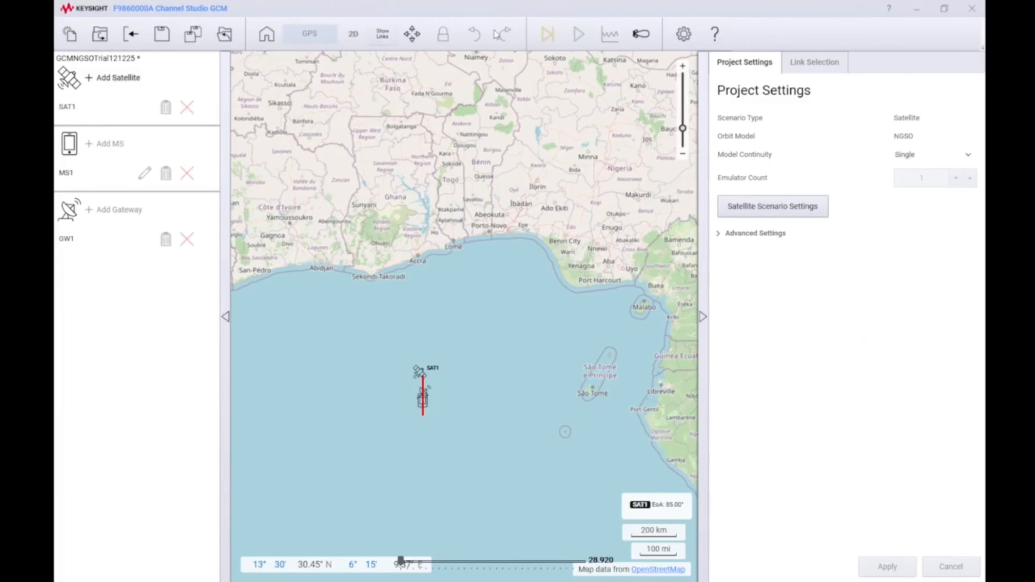
# Step: Build the emulation with the project saved and close the build progress
pyautogui.click(579, 35)
pyautogui.click(527, 322)
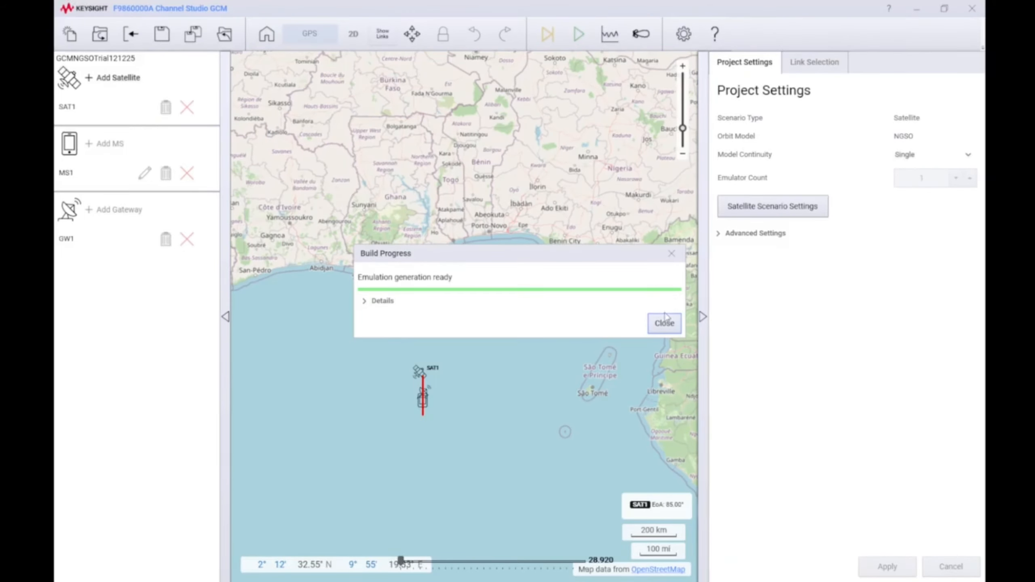
pyautogui.click(664, 323)
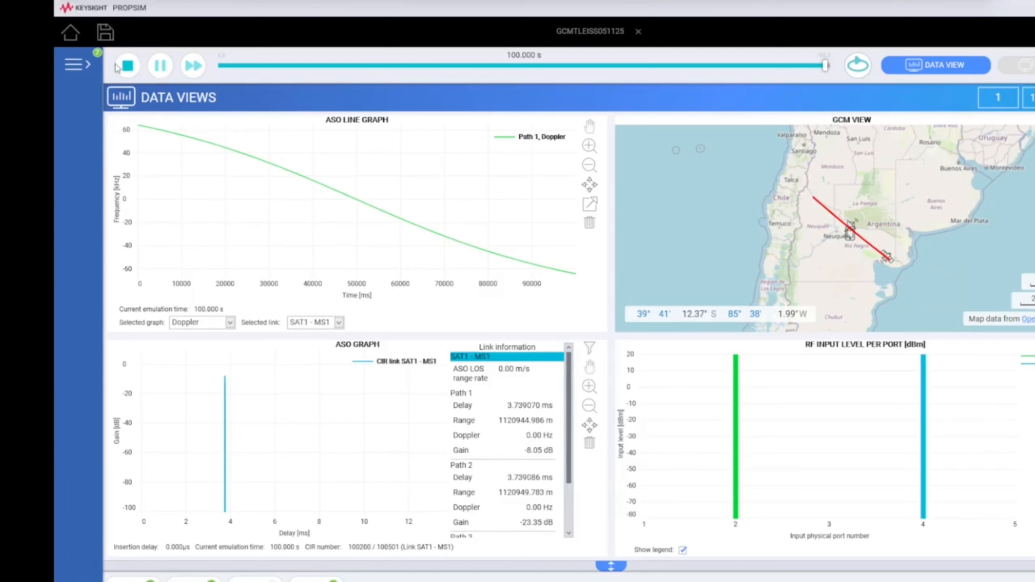
# Step: Switch to PROPSIM, stop the running emulation and open the emulation of the GCMNGSOTrial121225 project in its place
pyautogui.click(118, 66)
pyautogui.click(75, 65)
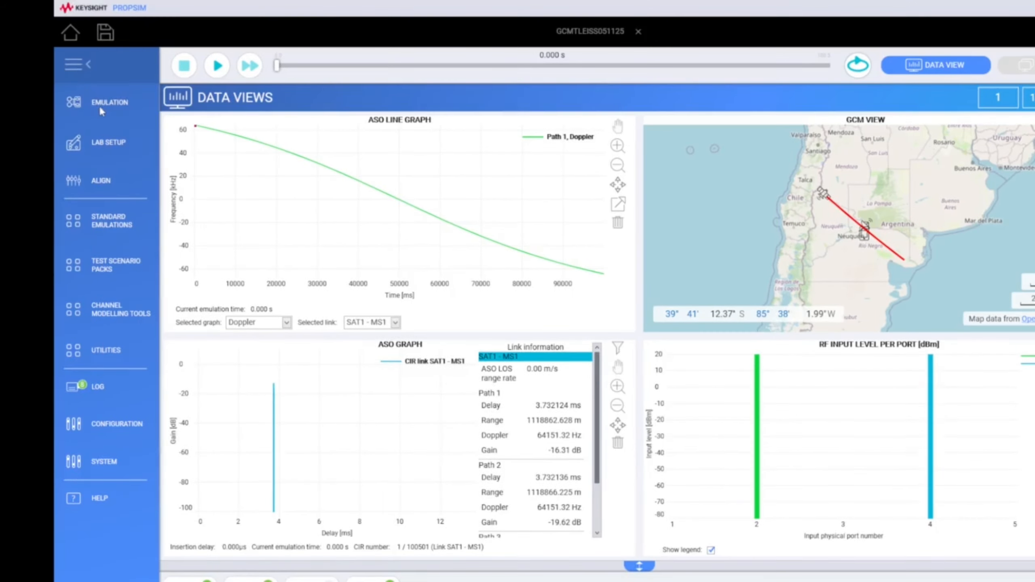
pyautogui.click(104, 105)
pyautogui.click(174, 120)
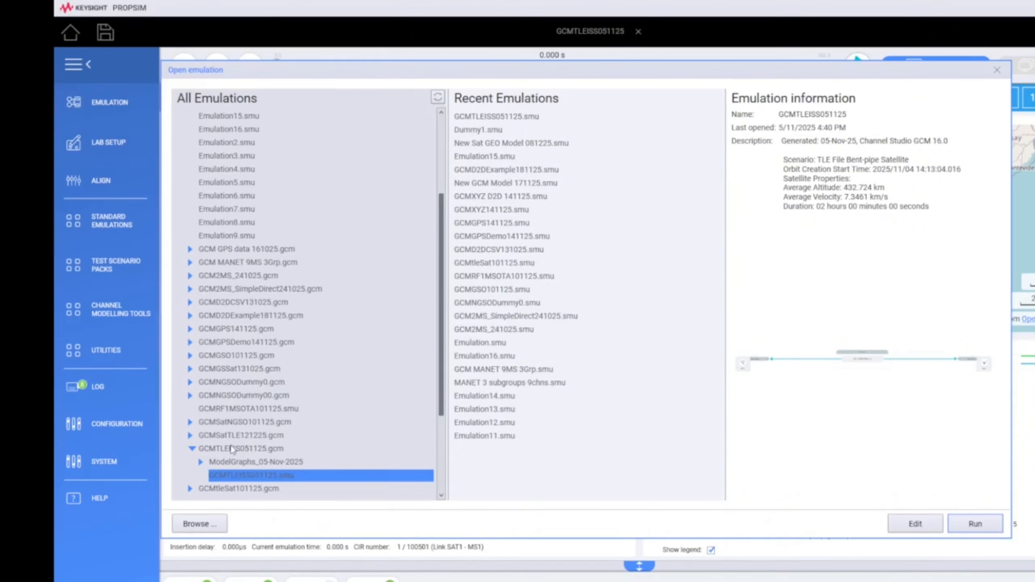
pyautogui.click(193, 449)
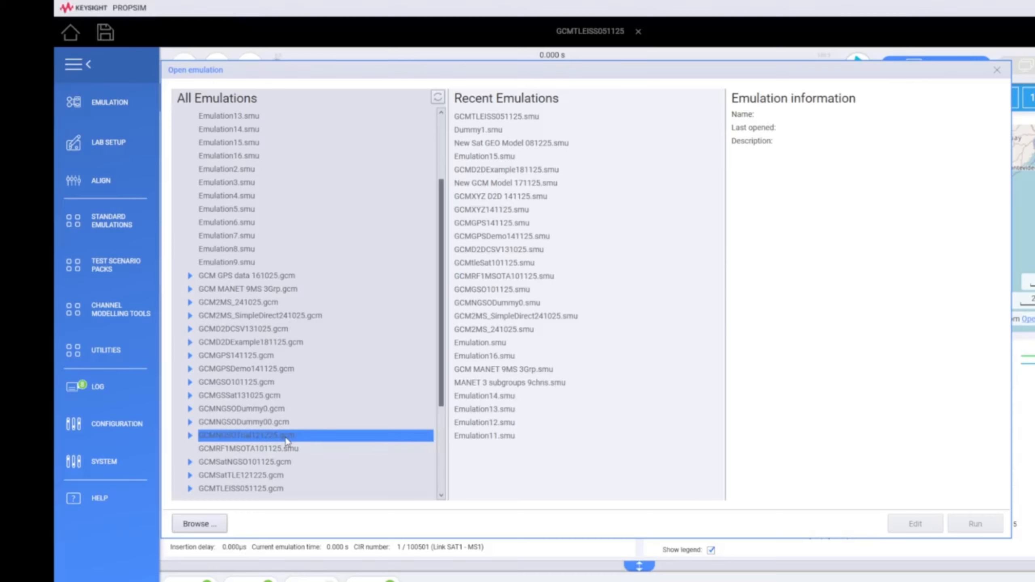
pyautogui.doubleClick(286, 438)
pyautogui.doubleClick(265, 463)
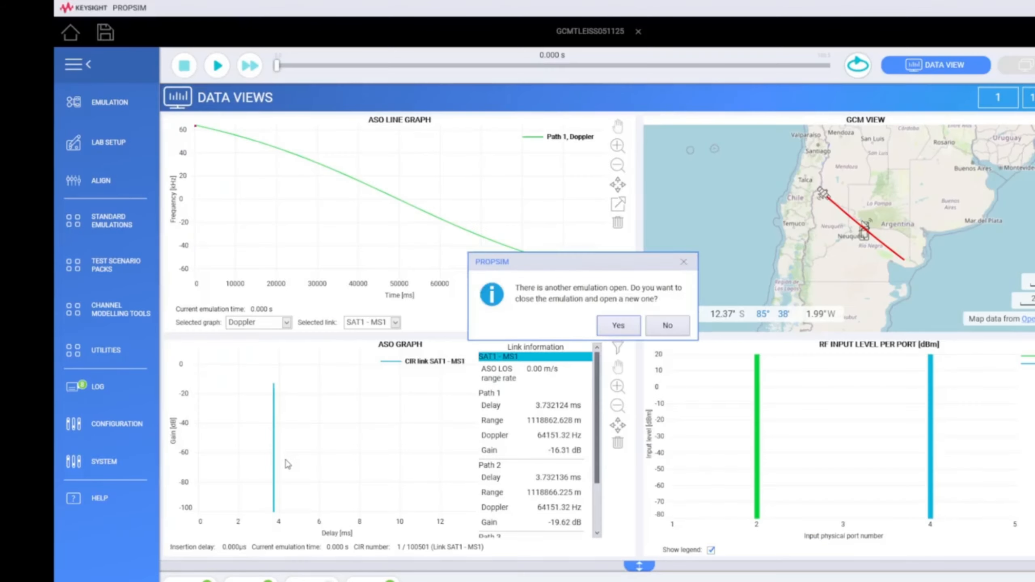
pyautogui.click(625, 329)
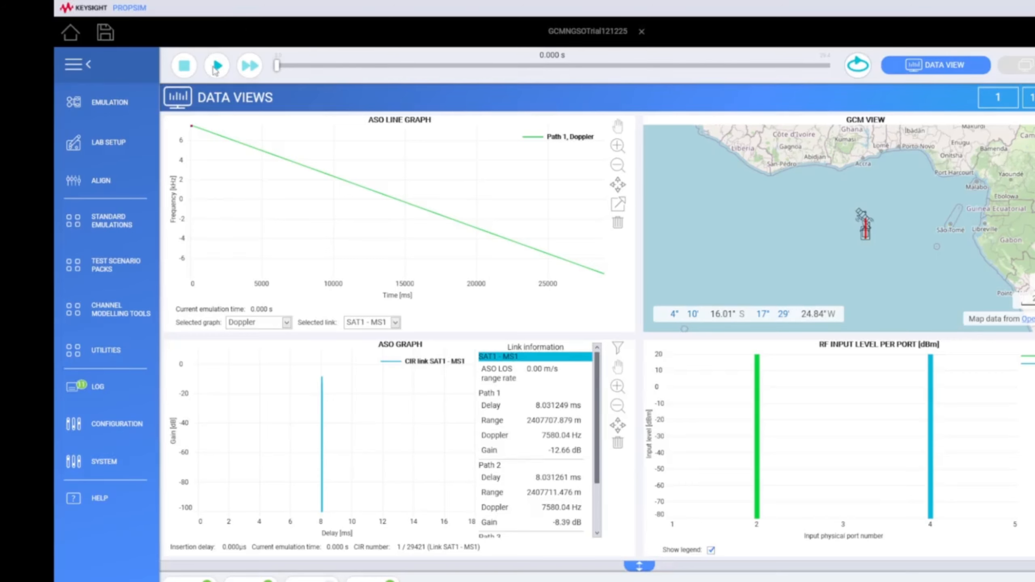
# Step: Run the GCMNGSOTrial121225 emulation to watch its Doppler and link data, and stop it
pyautogui.click(214, 72)
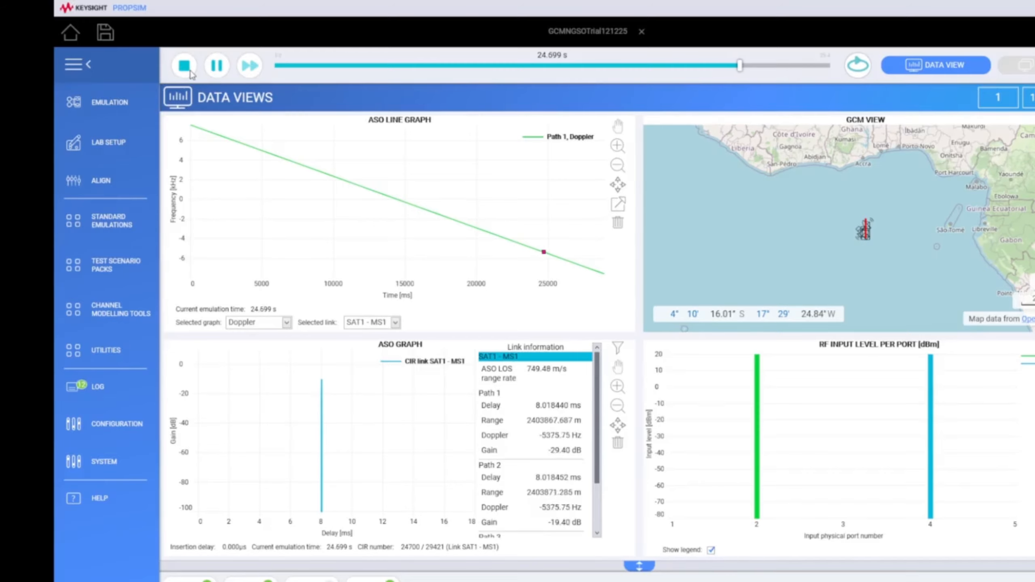
pyautogui.click(190, 72)
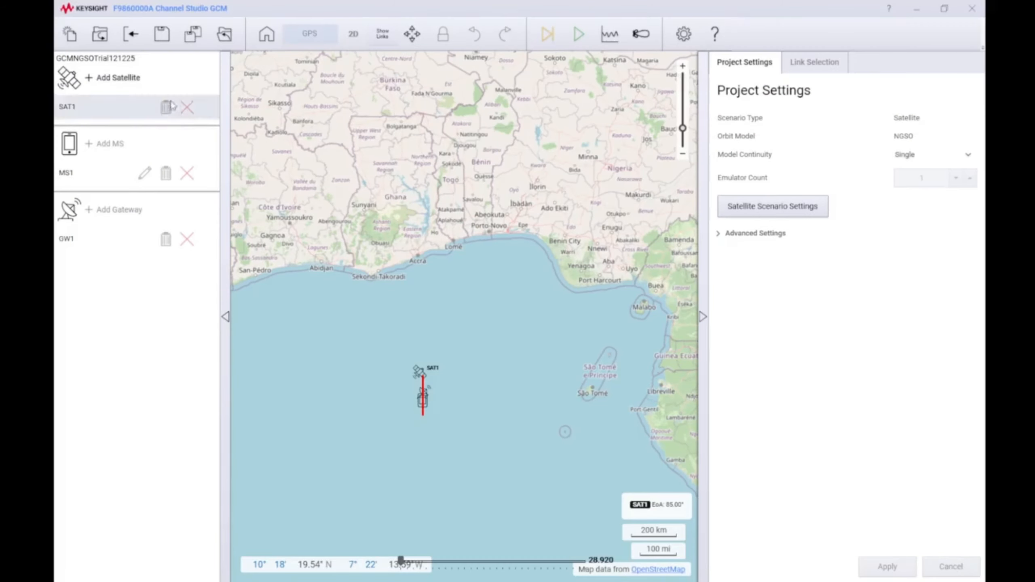
# Step: Switch back to Channel Studio GCM and start a new project with the Satellite scenario type and GSO orbit model
pyautogui.click(70, 36)
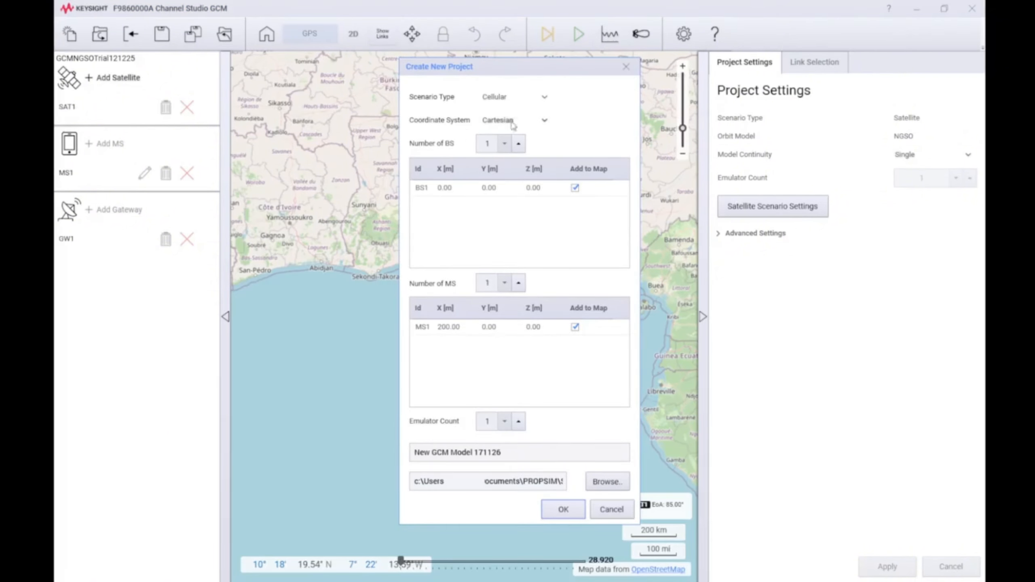
pyautogui.click(540, 99)
pyautogui.click(519, 192)
pyautogui.click(546, 122)
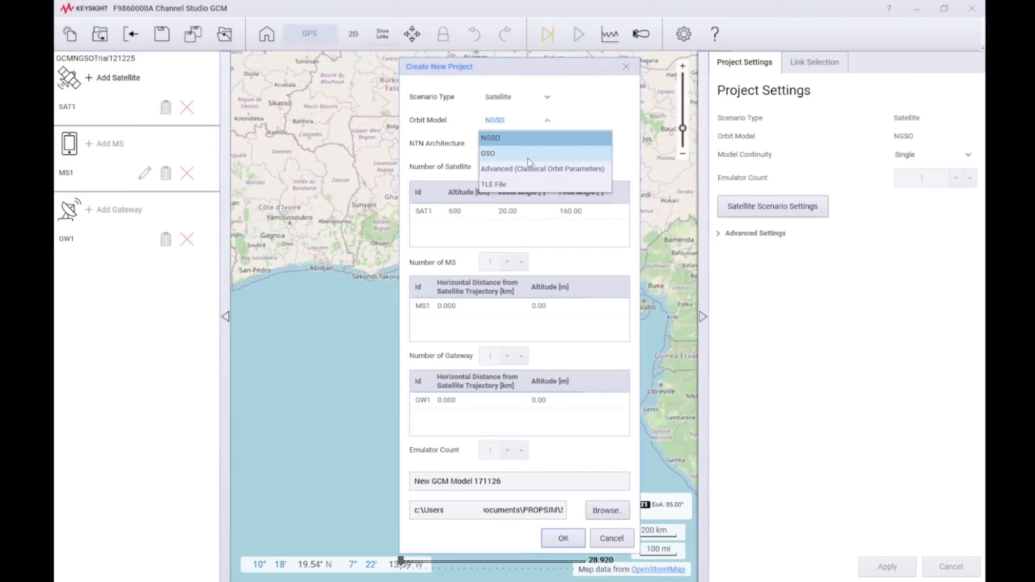
pyautogui.click(528, 159)
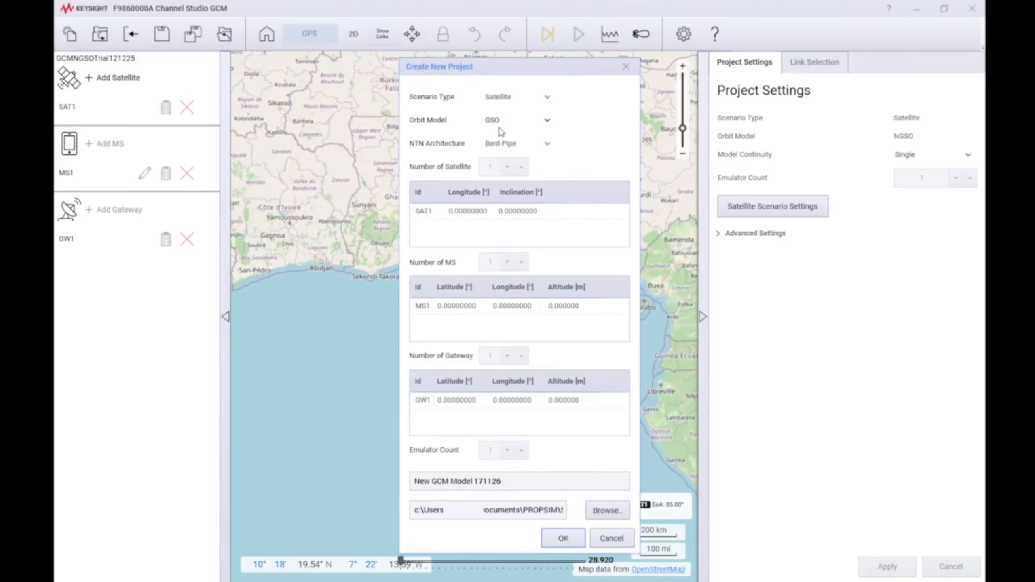
# Step: Set SAT1's longitude to 167° and its inclination to 40° in the new project
pyautogui.doubleClick(473, 211)
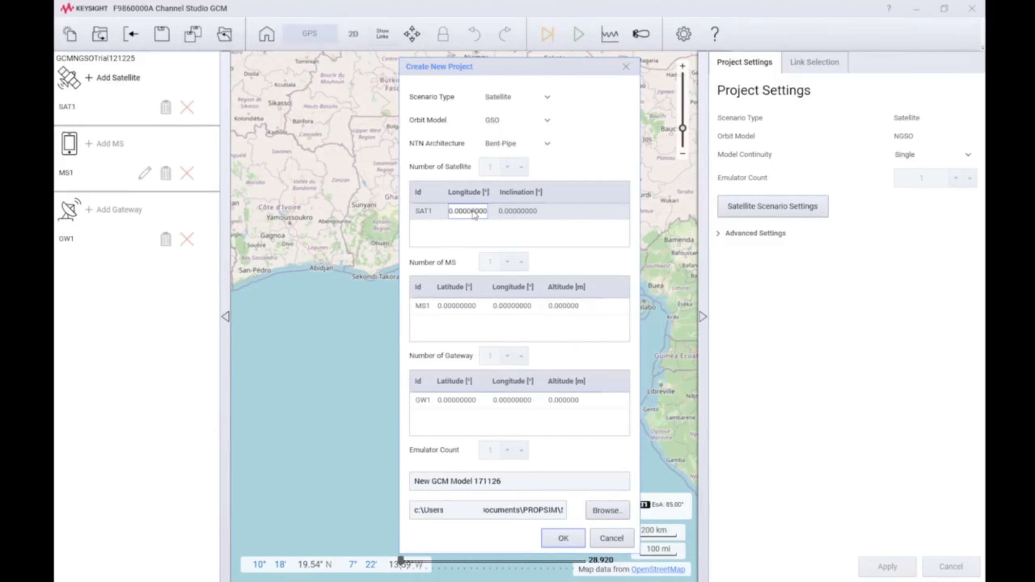
pyautogui.write('167')
pyautogui.doubleClick(535, 218)
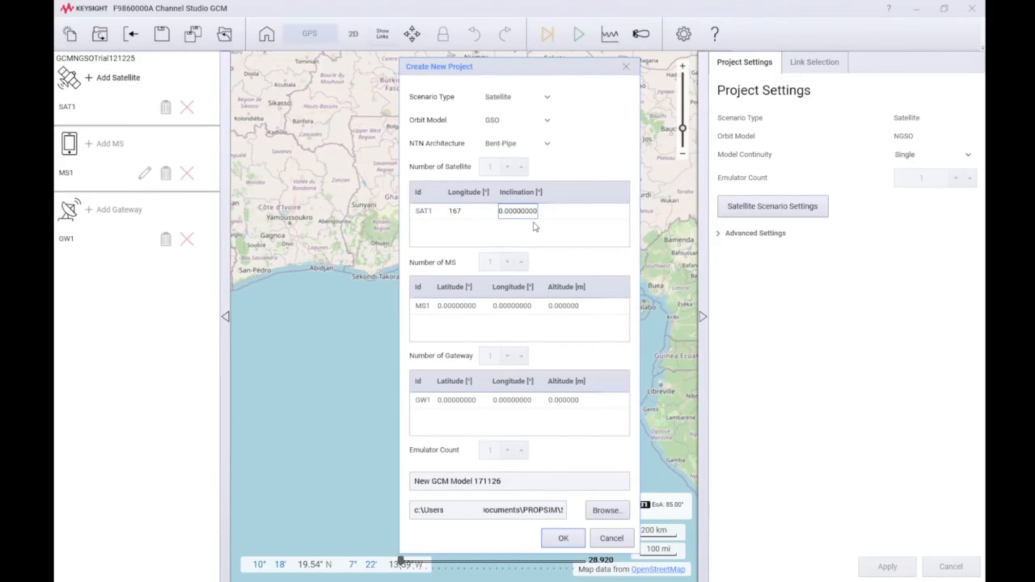
pyautogui.click(502, 211)
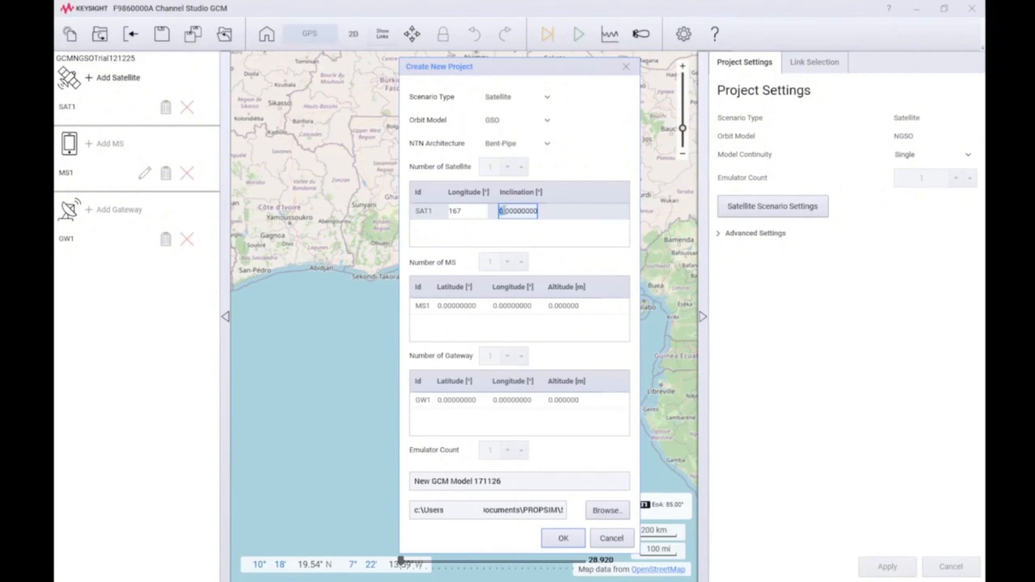
# Step: Set MS1's latitude to -37°, its longitude to 166° and its altitude to 10 m
pyautogui.click(463, 311)
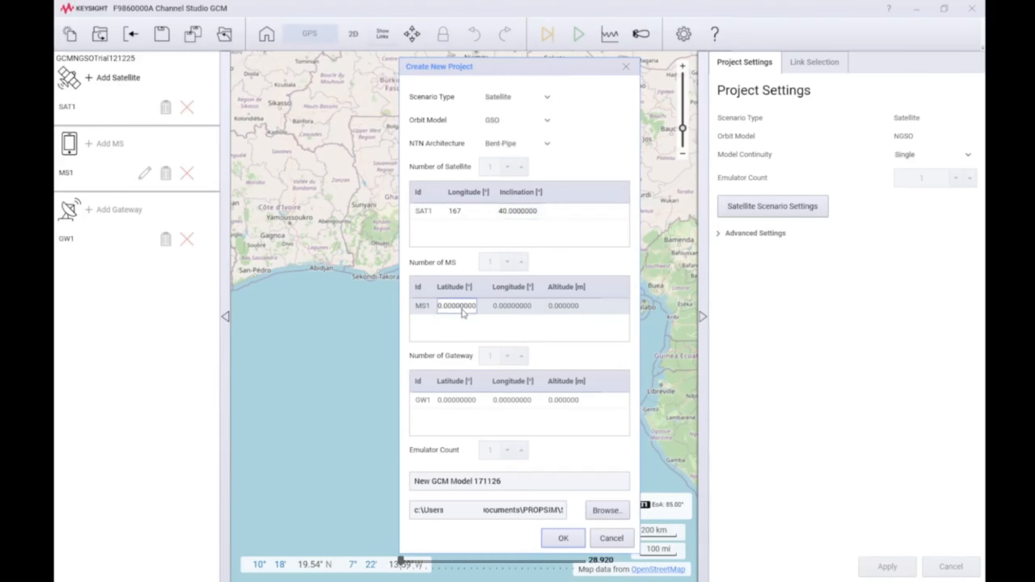
pyautogui.doubleClick(464, 311)
pyautogui.press('BackSpace')
pyautogui.press('BackSpace')
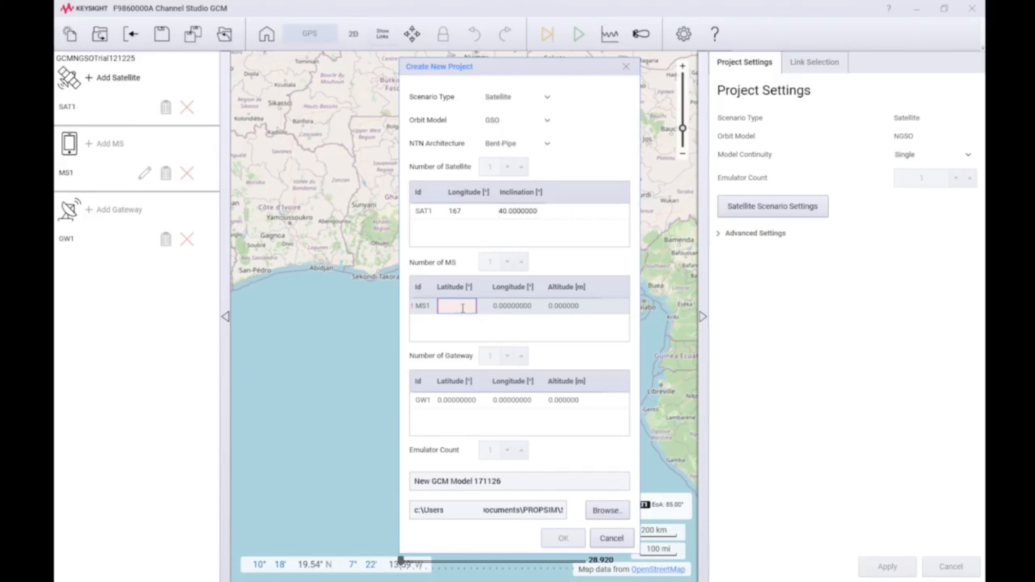
pyautogui.write('37-36')
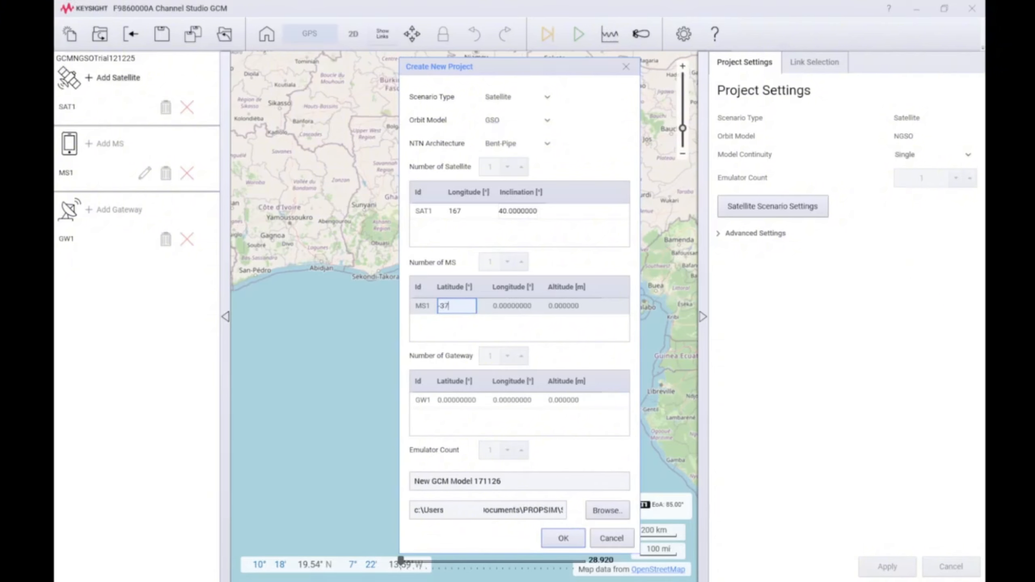
pyautogui.press('Tab')
pyautogui.write('16')
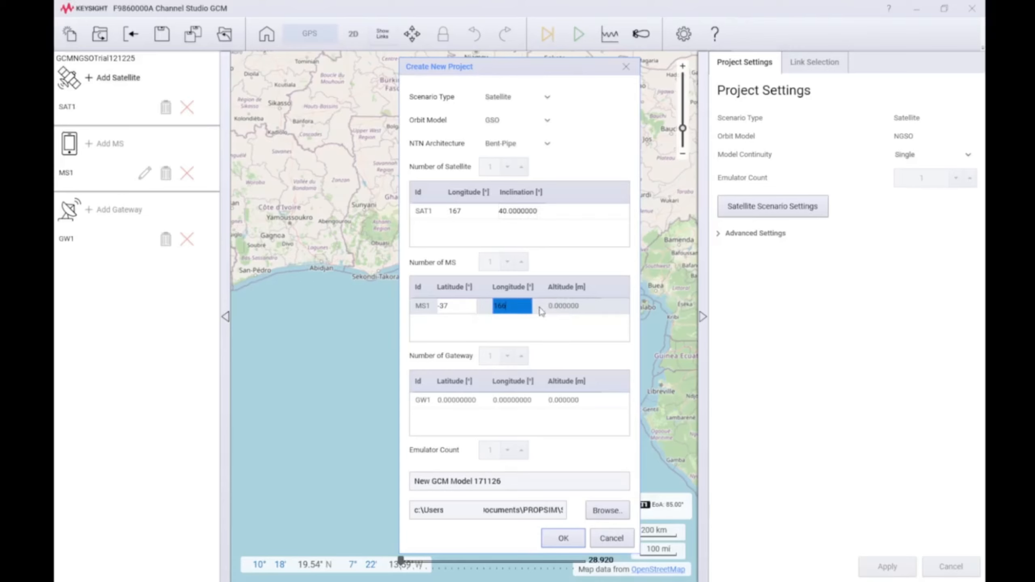
pyautogui.click(567, 309)
pyautogui.write('10')
# Step: Set GW1's latitude to -37.5°, its longitude to 166° and its altitude to 20 m
pyautogui.click(472, 403)
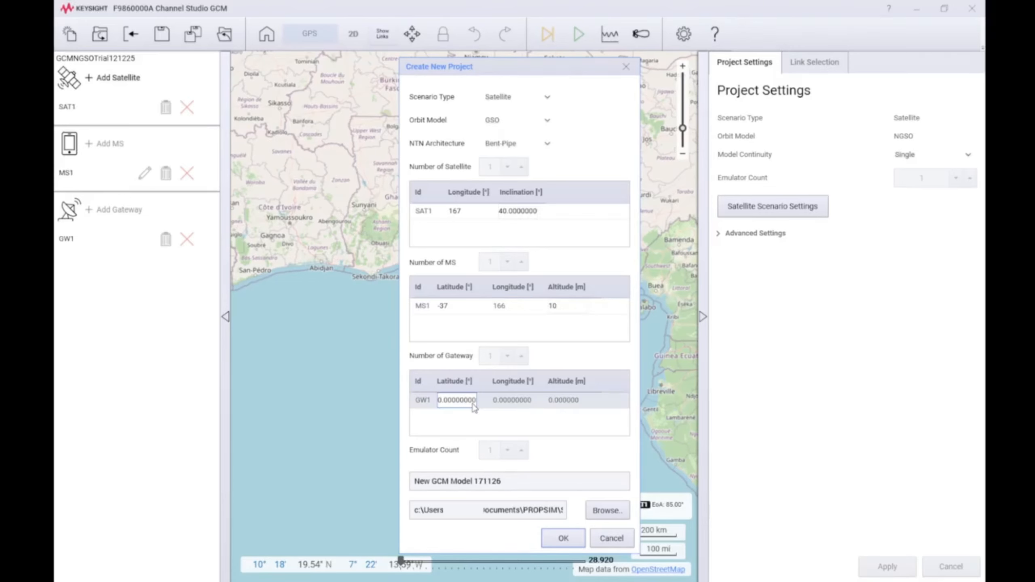
pyautogui.press('BackSpace')
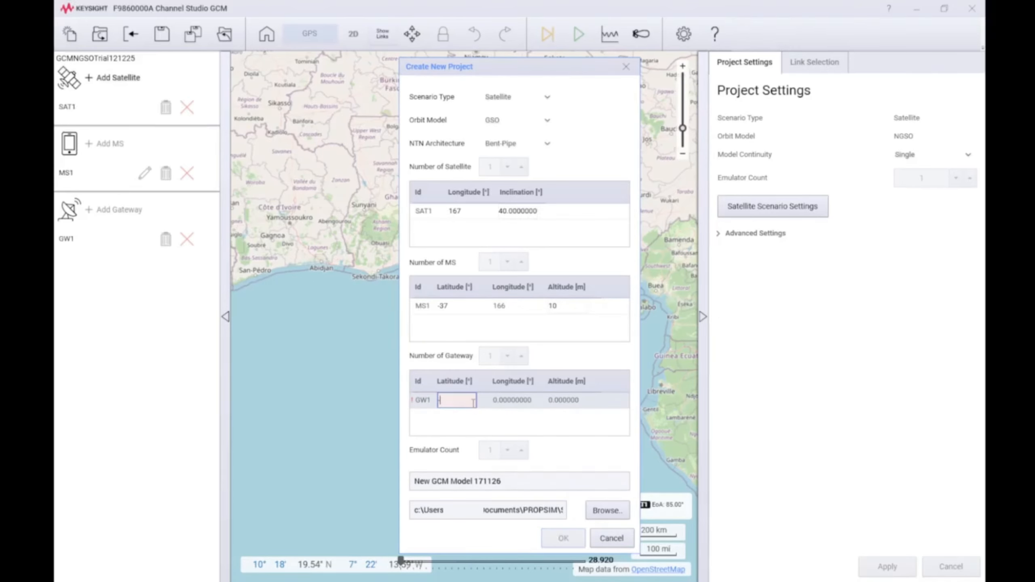
pyautogui.write('-37.5')
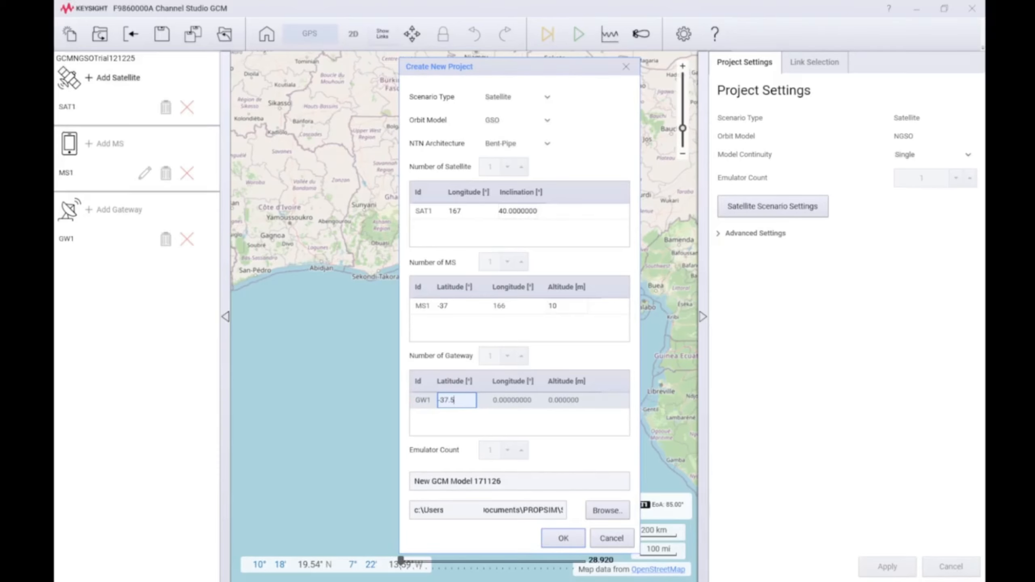
pyautogui.click(522, 407)
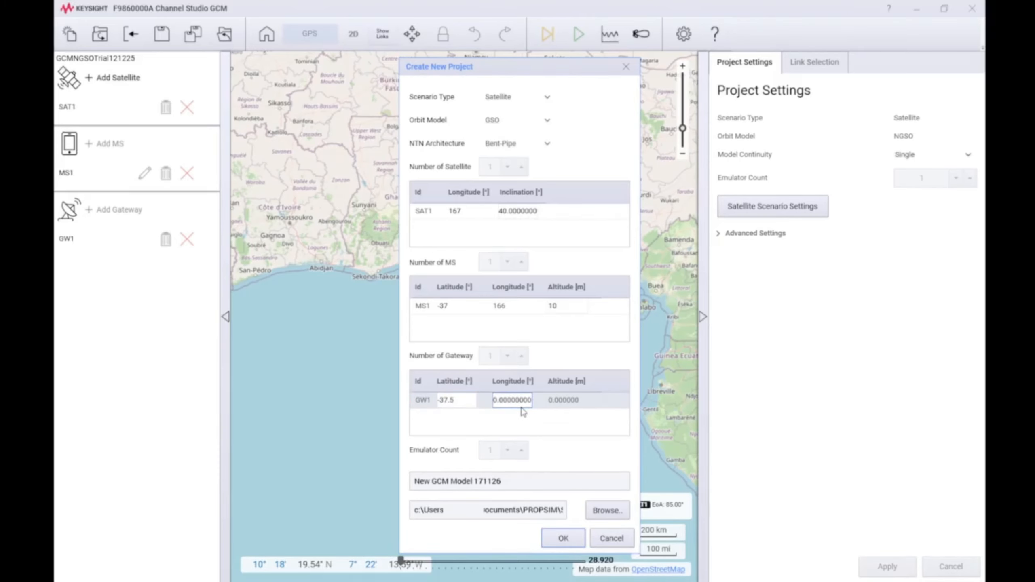
pyautogui.doubleClick(522, 407)
pyautogui.write('166')
pyautogui.click(562, 401)
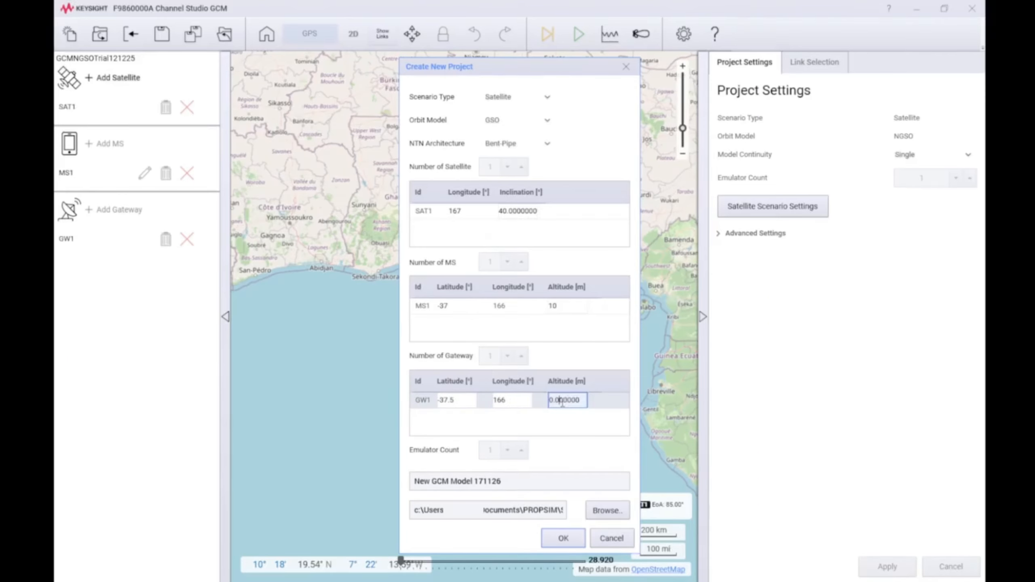
pyautogui.doubleClick(571, 403)
pyautogui.write('20')
# Step: Name the project GCMGSOTrial121225 and create it
pyautogui.moveTo(504, 482); pyautogui.dragTo(383, 457)
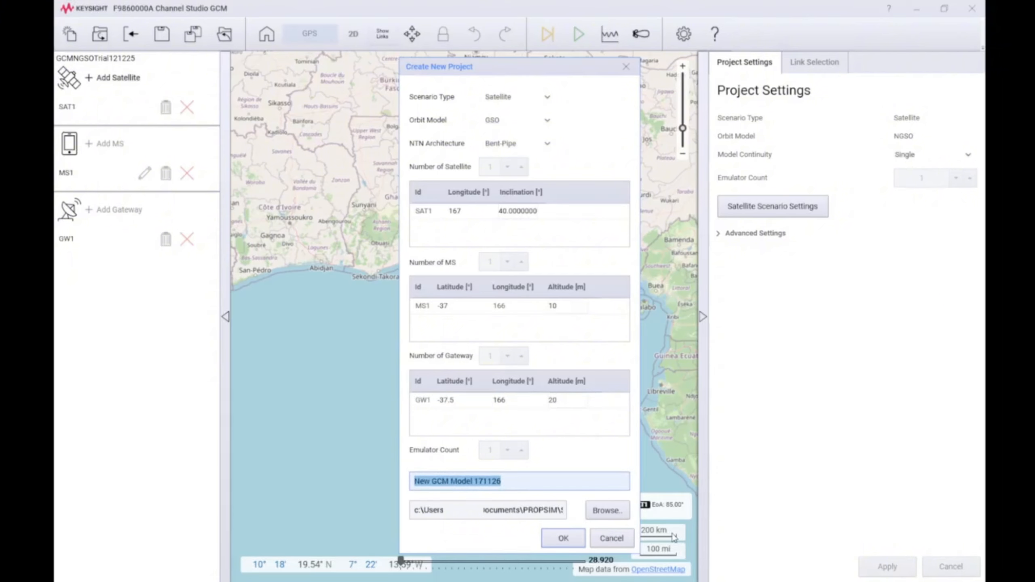
pyautogui.write('GCMGSOTrial121225')
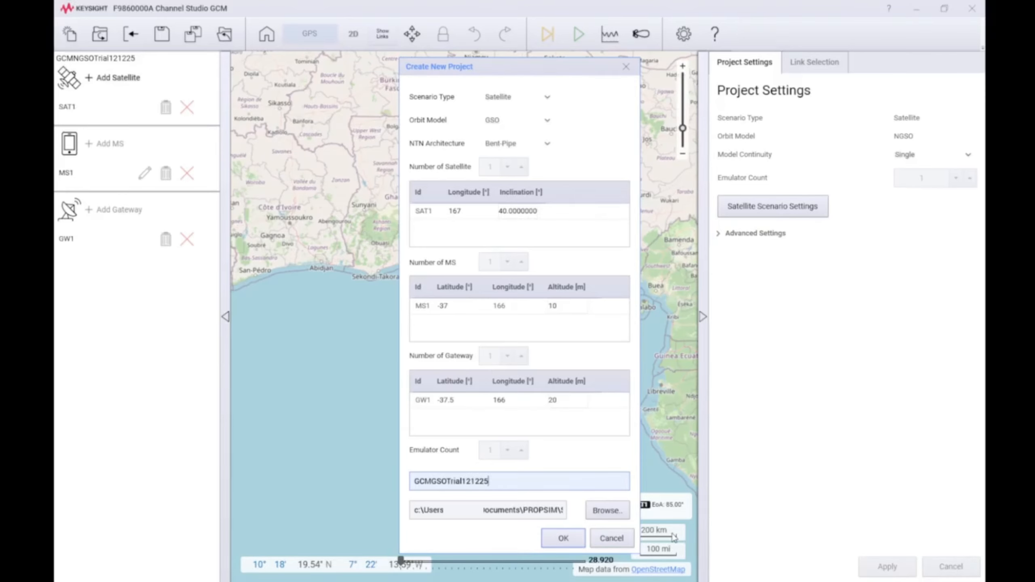
pyautogui.click(575, 543)
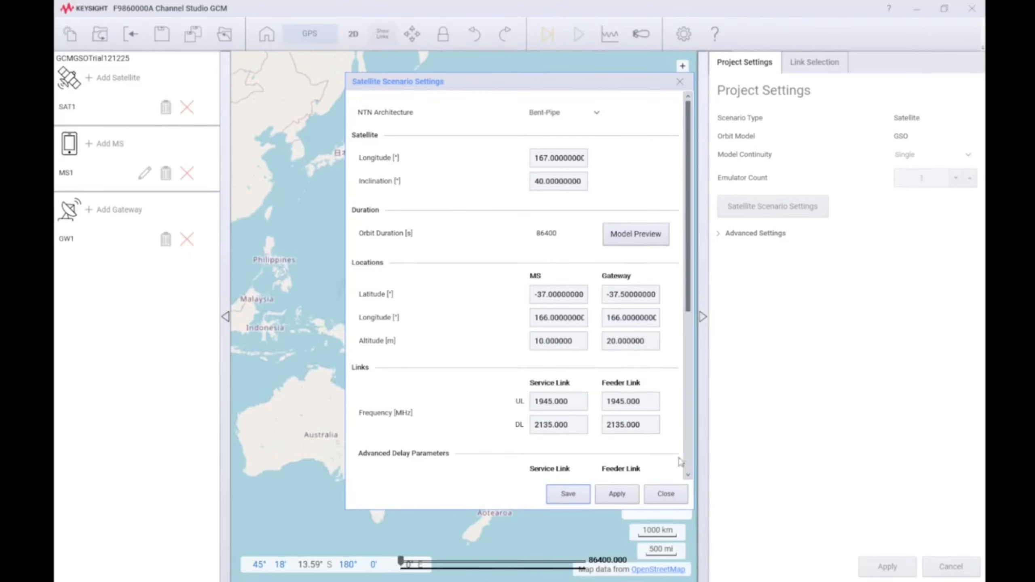
# Step: Move the scenario settings window clear of the orbit, set the satellite's inclination to 30° and apply it
pyautogui.moveTo(564, 89); pyautogui.dragTo(807, 122)
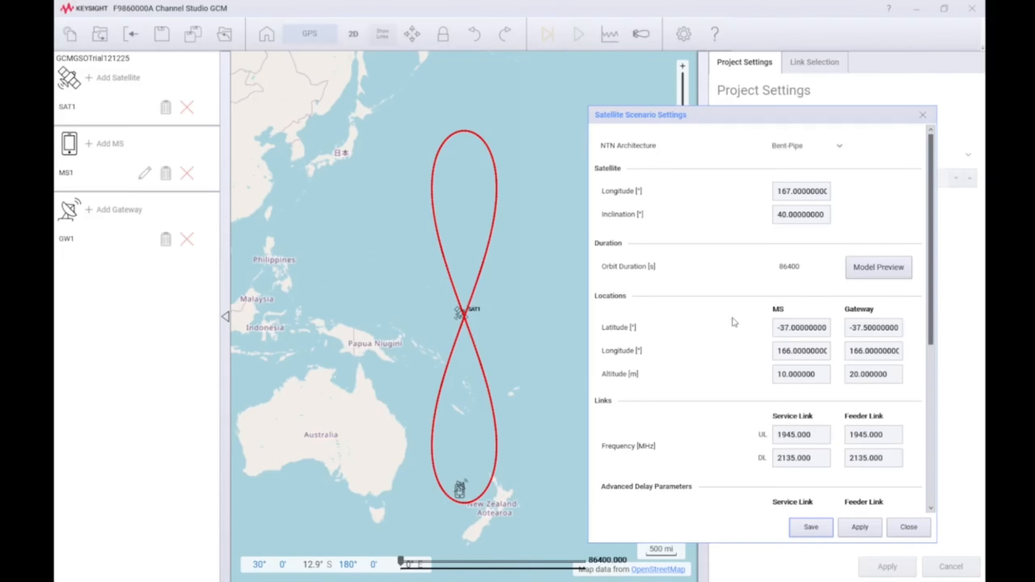
pyautogui.click(789, 218)
pyautogui.click(861, 528)
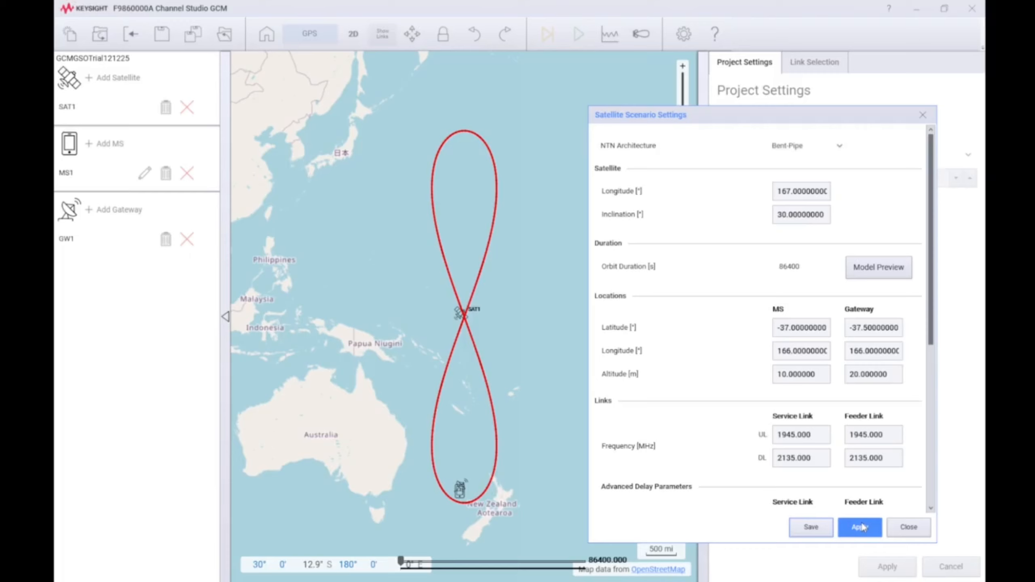
# Step: Set the satellite's inclination to 40° and apply it to the scenario
pyautogui.click(783, 216)
pyautogui.write('4')
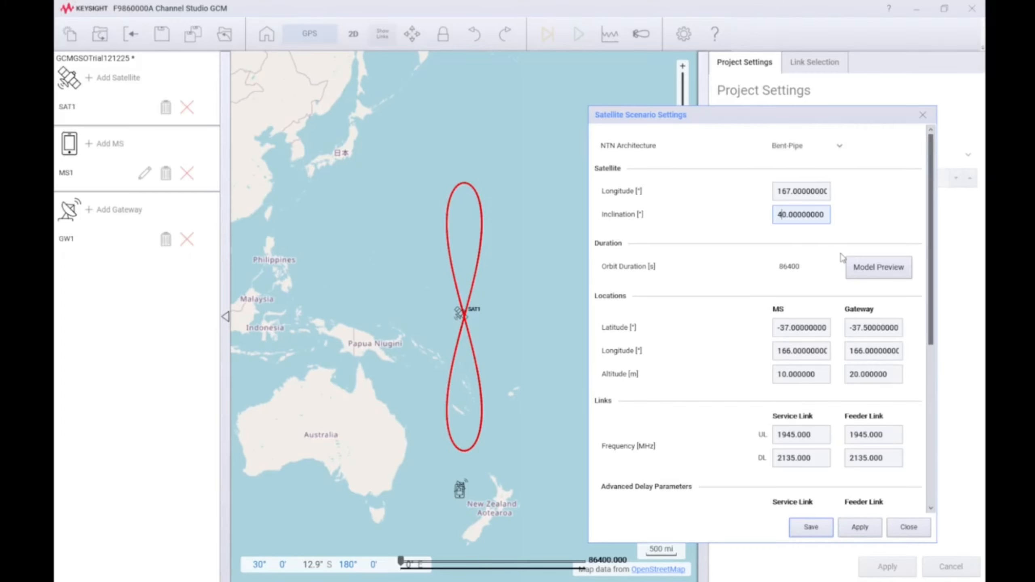
pyautogui.click(868, 528)
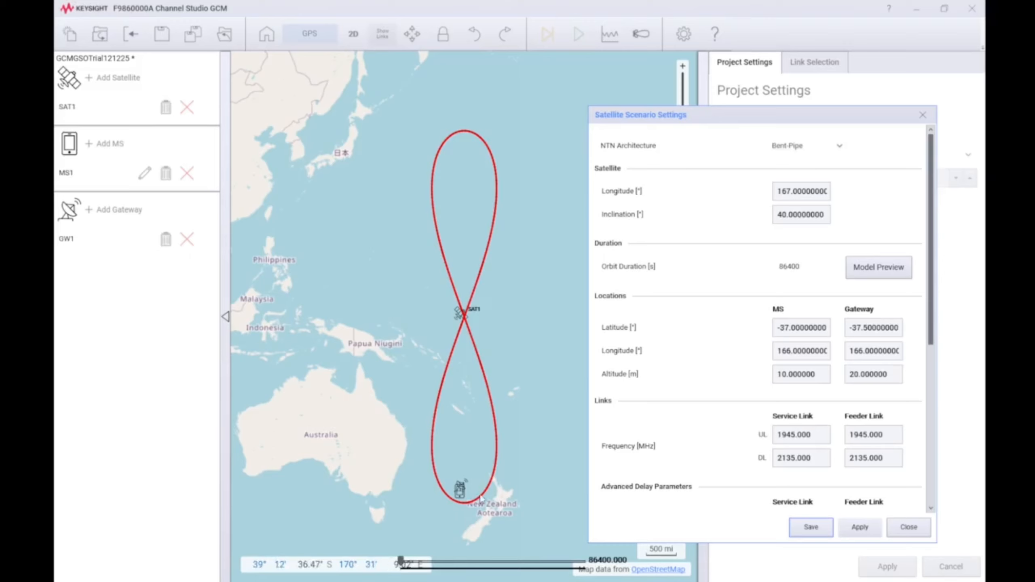
# Step: Preview the orbit model's delay and Doppler curves and set the emulation start time to 60000 s and the stop time to 68000 s
pyautogui.click(877, 269)
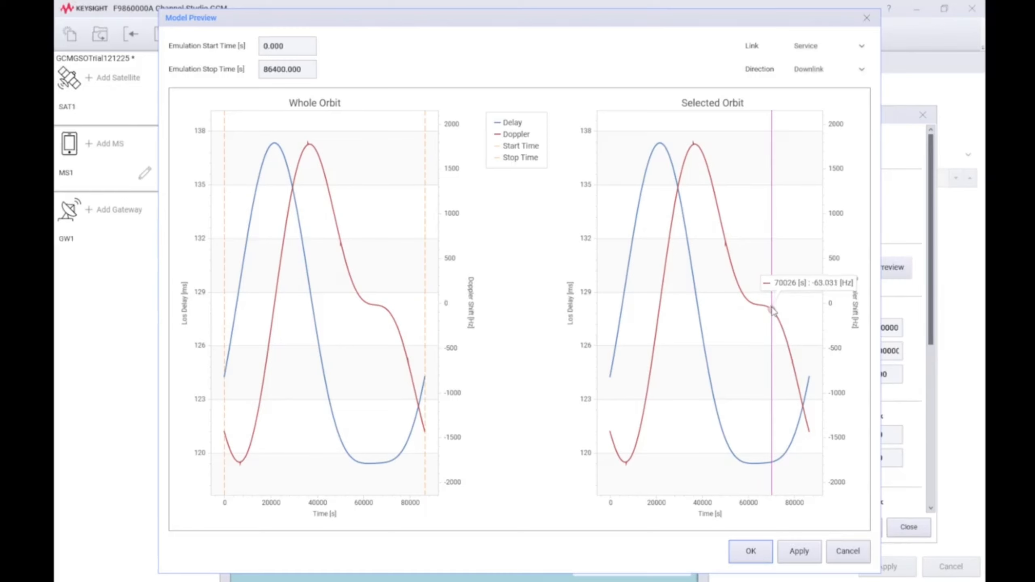
pyautogui.click(848, 552)
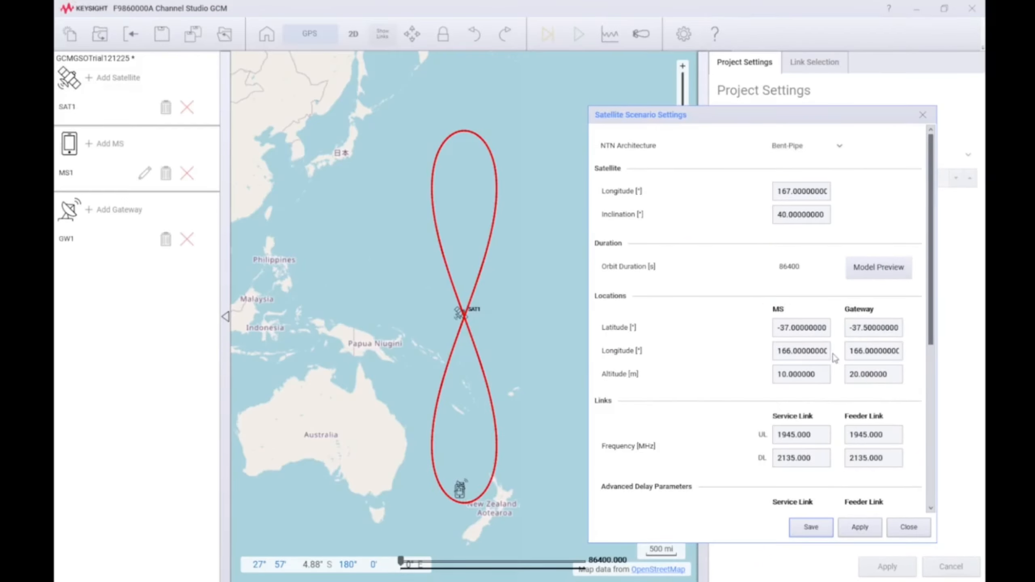
pyautogui.click(814, 269)
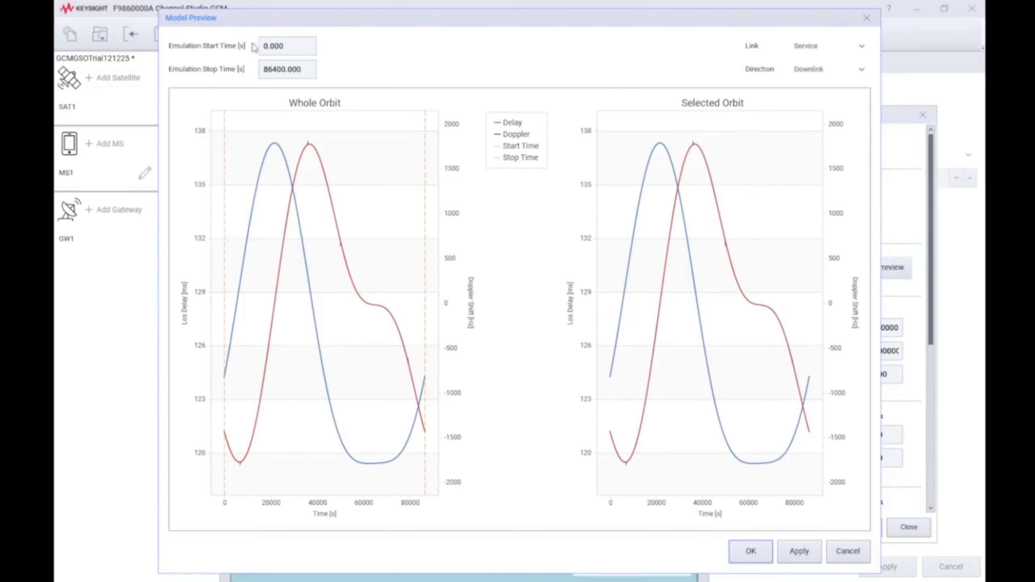
pyautogui.moveTo(298, 49); pyautogui.dragTo(265, 79)
pyautogui.write('600')
pyautogui.write('68000')
pyautogui.click(810, 556)
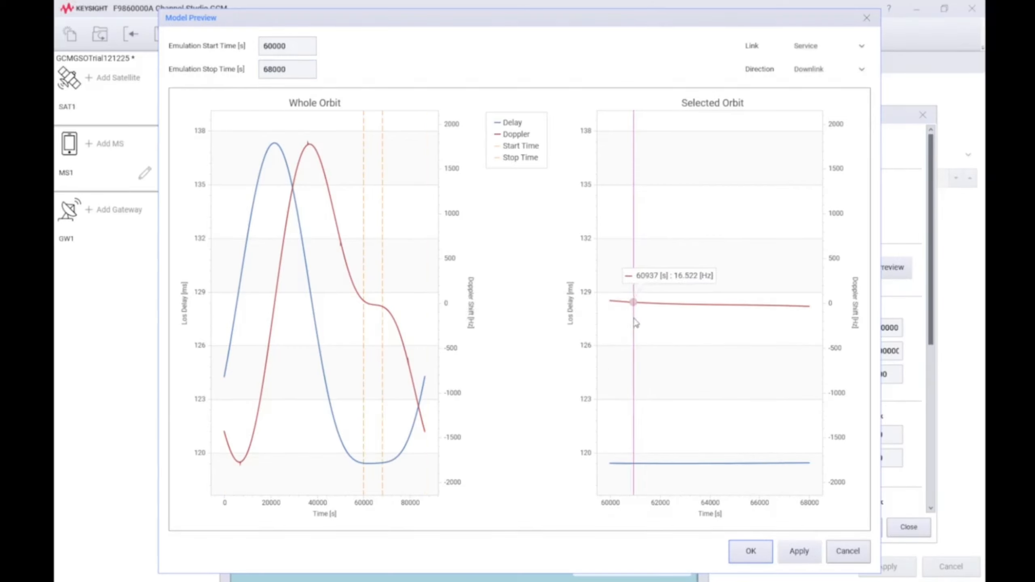
pyautogui.click(766, 559)
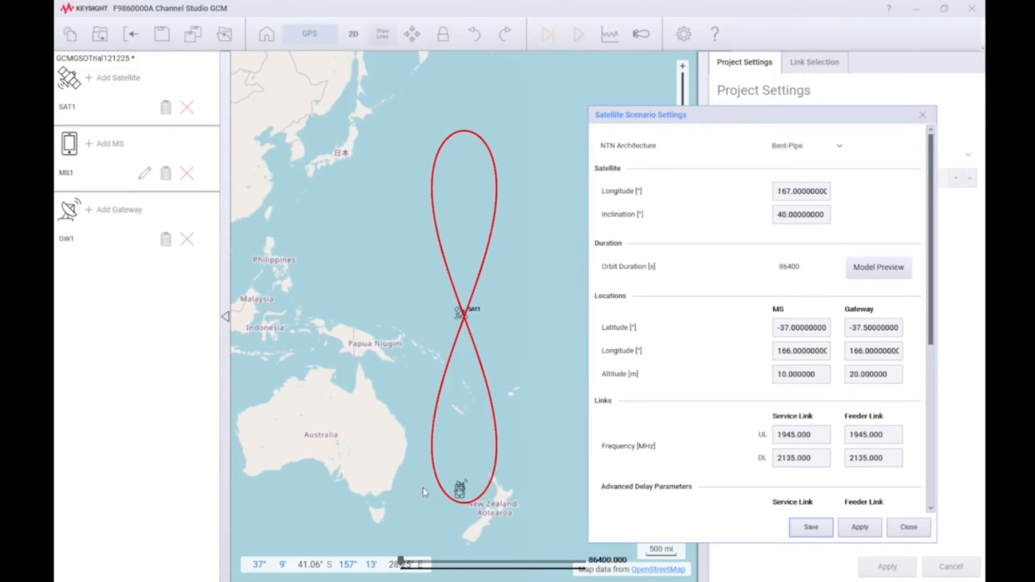
# Step: Apply the shortened emulation window to the satellite scenario and save the scenario settings
pyautogui.click(860, 533)
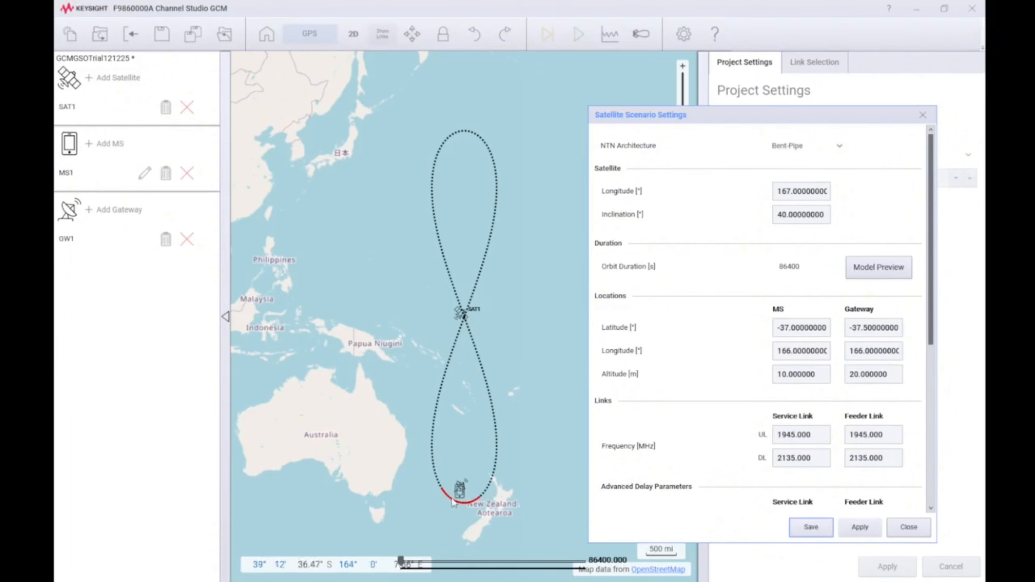
pyautogui.scroll(-1, 844, 354)
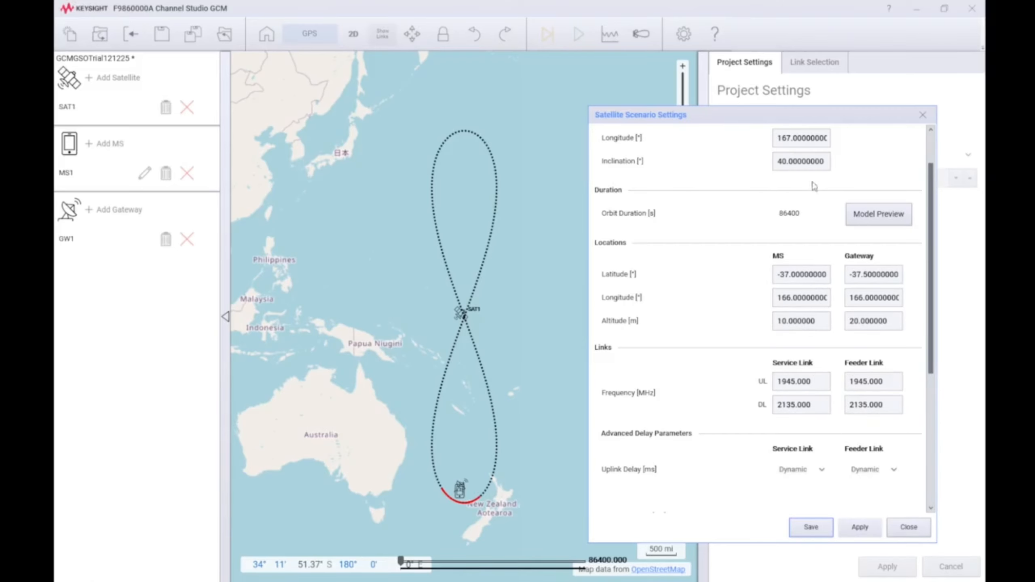
pyautogui.click(816, 530)
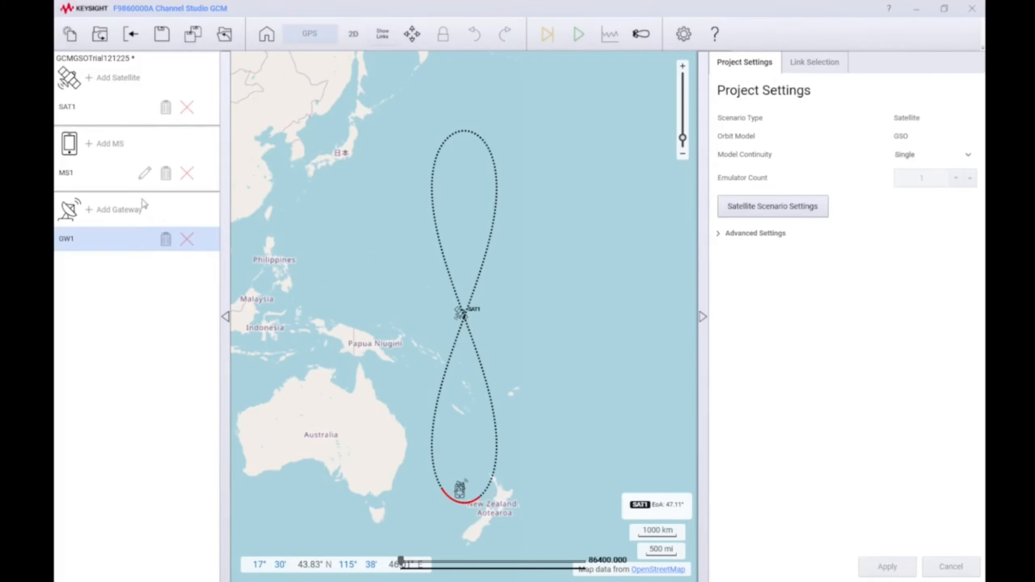
# Step: Set MS1's channel model family to 3GPP NTN 38.811 S-Band with the Dense Urban NTN CDL-A model and apply it
pyautogui.click(94, 172)
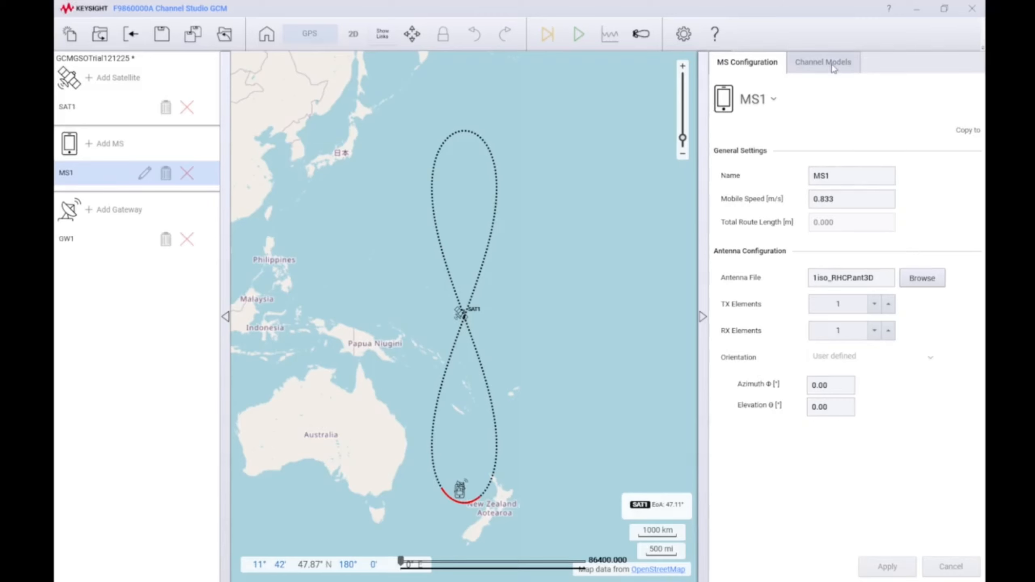
pyautogui.click(831, 66)
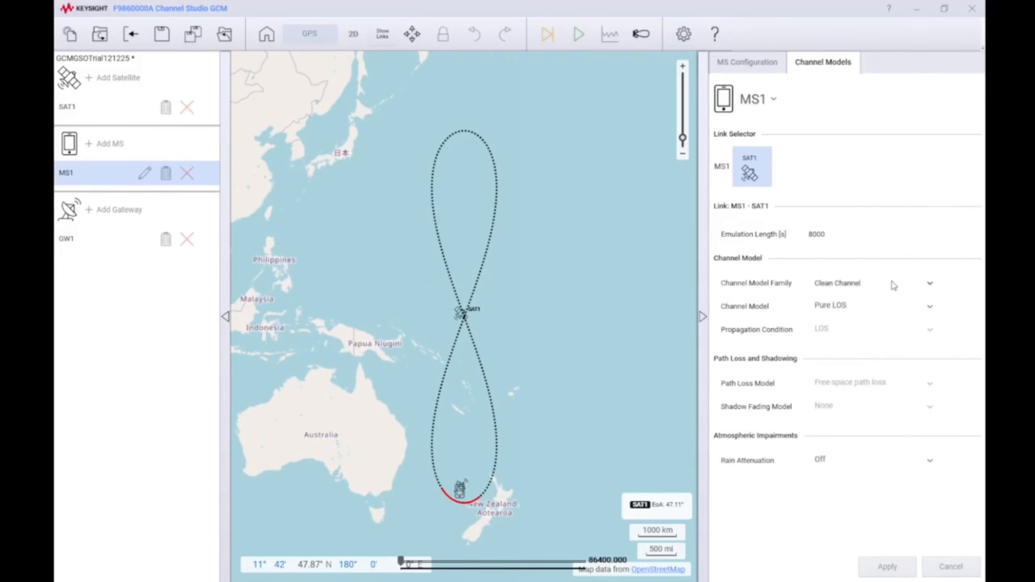
pyautogui.click(893, 284)
pyautogui.click(856, 313)
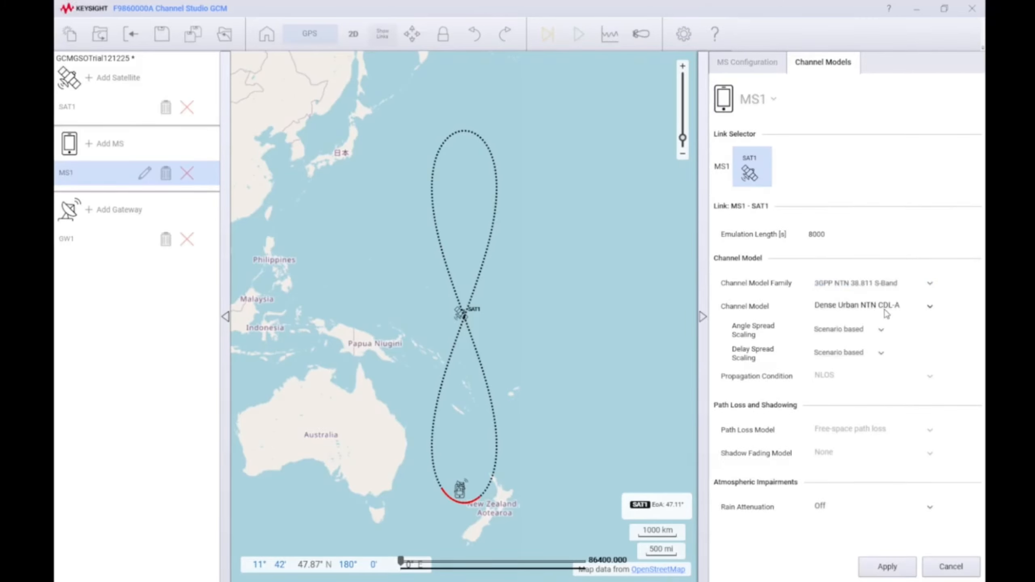
pyautogui.click(882, 566)
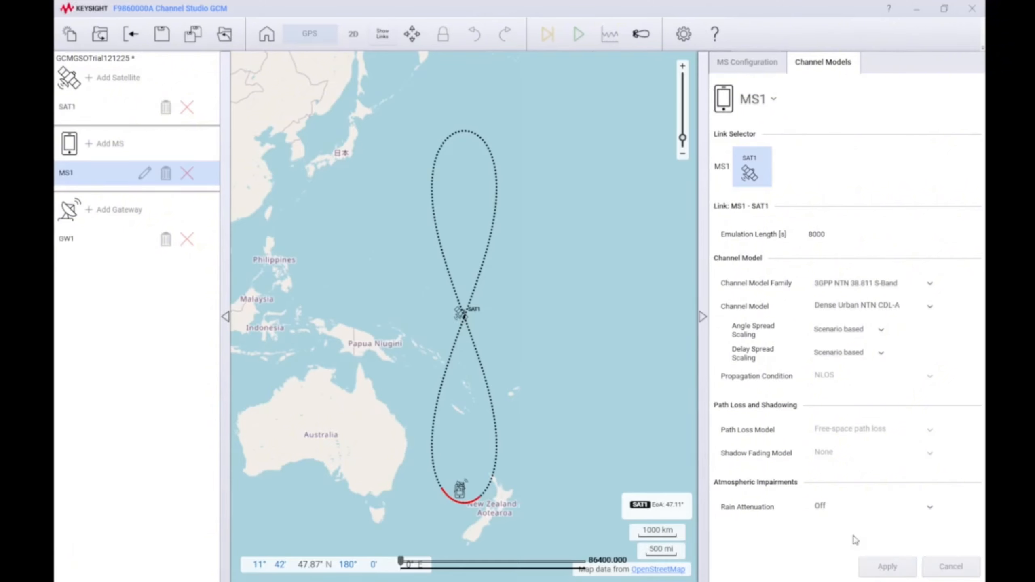
# Step: Build the GSO channel model and close the resulting path loss graph
pyautogui.click(544, 40)
pyautogui.press('Return')
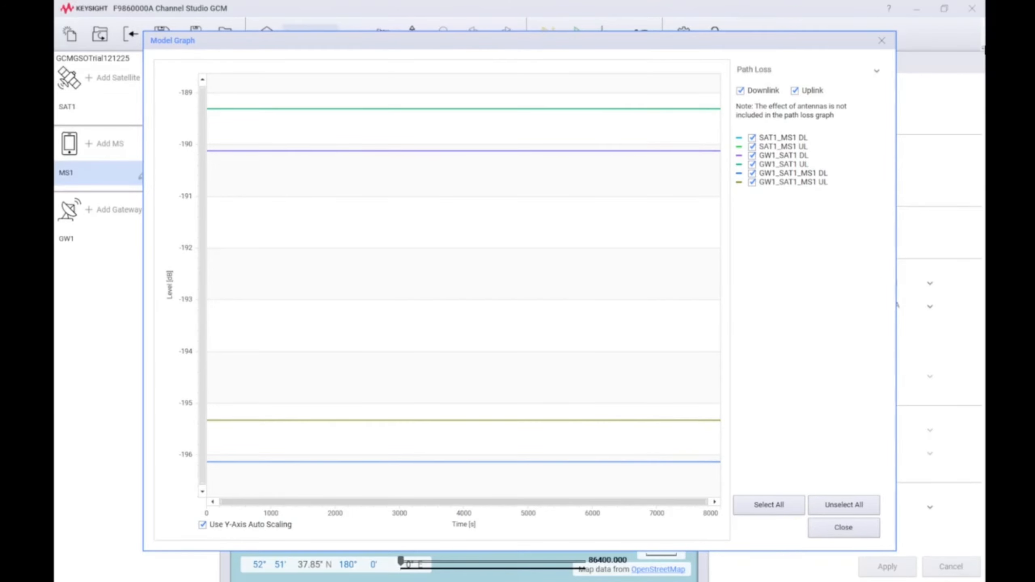
pyautogui.click(860, 528)
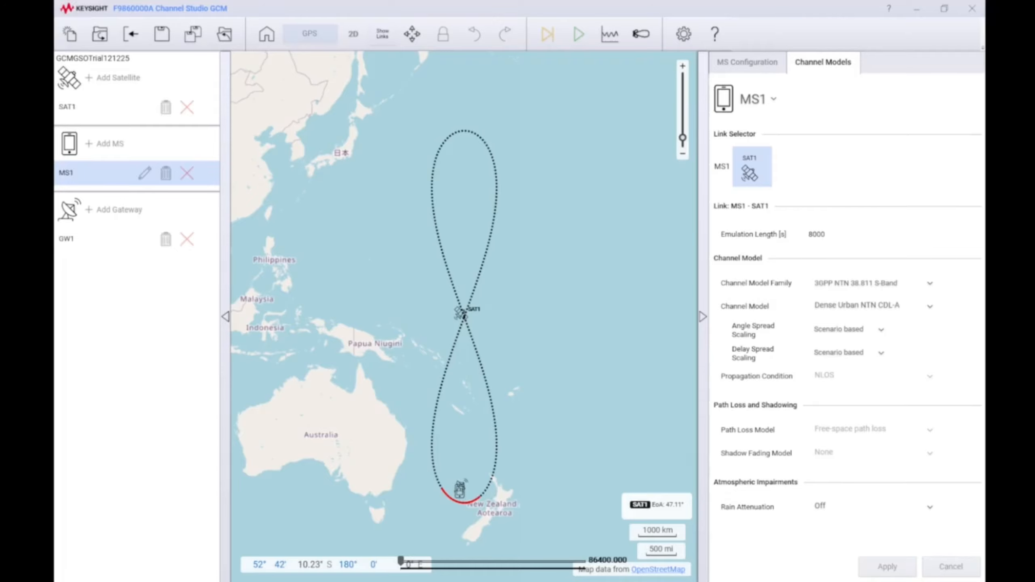
# Step: Switch to PROPSIM and look through the list of existing emulations for the GSO project
pyautogui.click(177, 93)
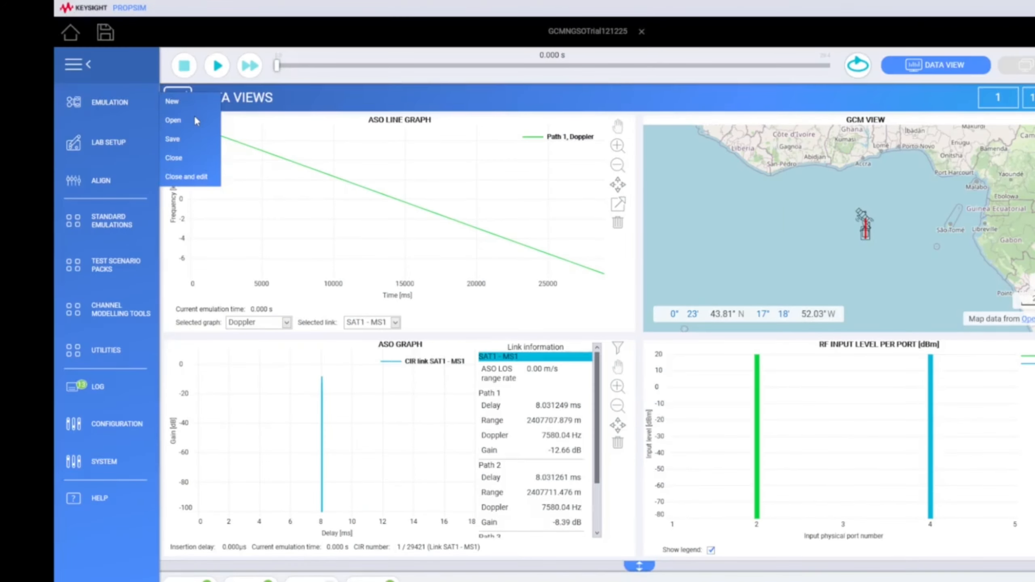
pyautogui.click(195, 120)
pyautogui.click(212, 434)
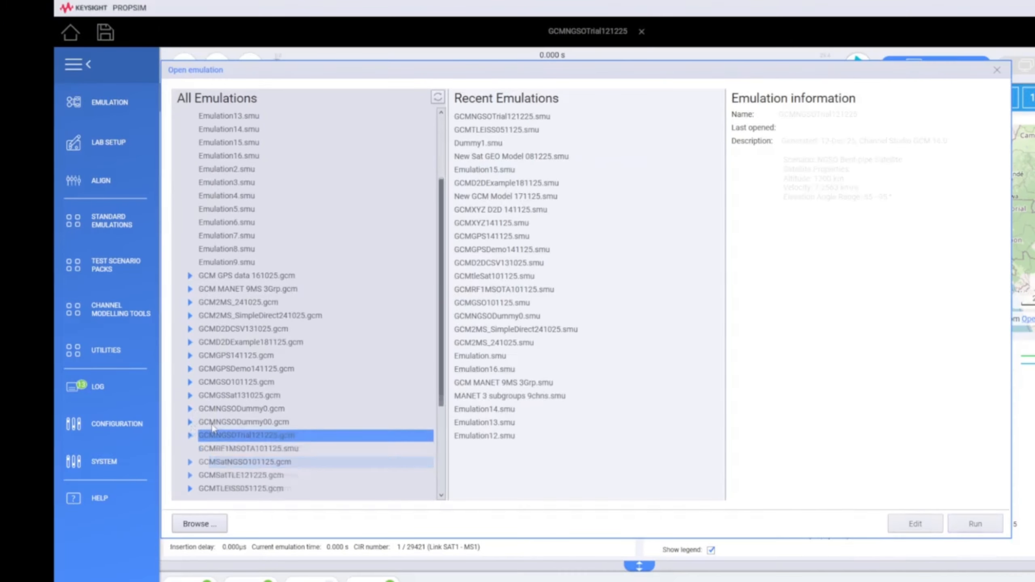
pyautogui.scroll(-2, 323, 416)
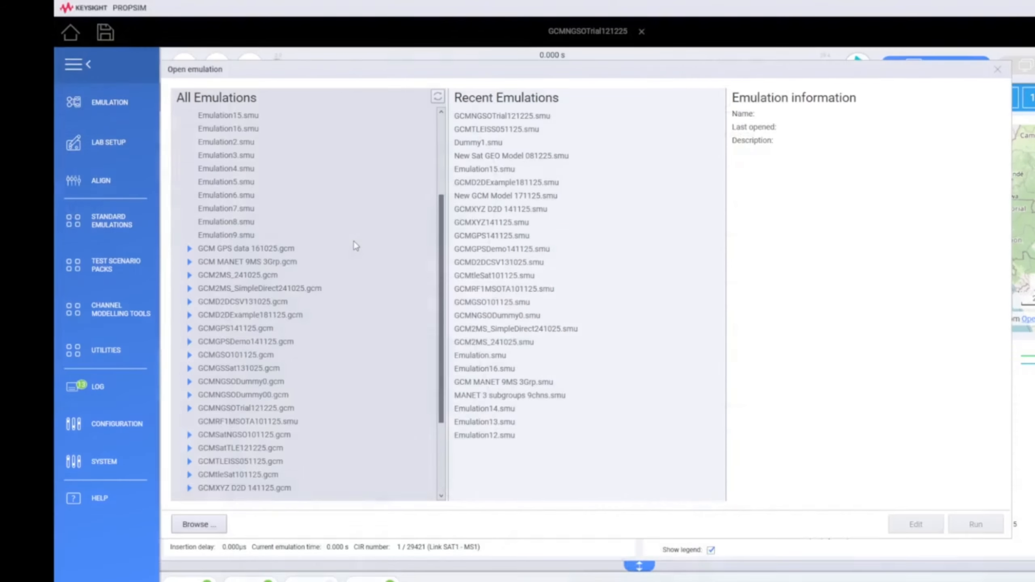
pyautogui.click(284, 413)
pyautogui.scroll(-3, 284, 408)
# Step: Load the emulation file from My emulations\GCMGSOTrial121225.gcm in place of the open one and run it briefly
pyautogui.click(193, 525)
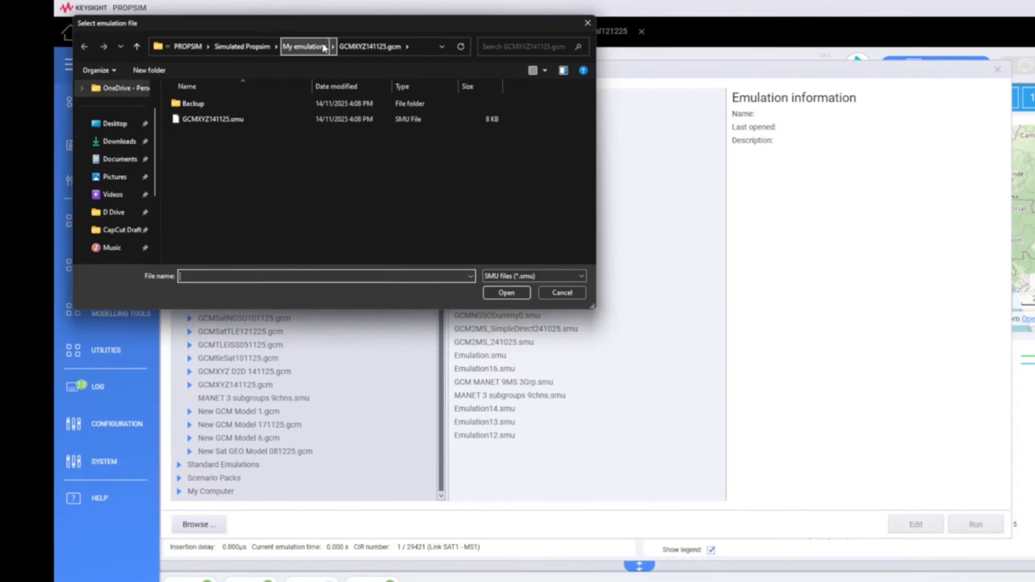
pyautogui.click(324, 48)
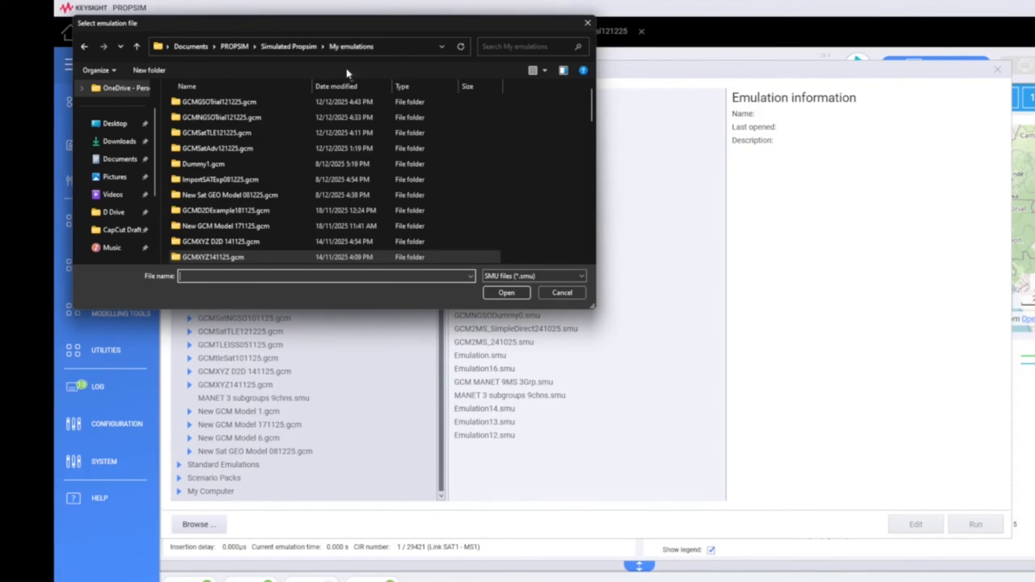
pyautogui.doubleClick(230, 109)
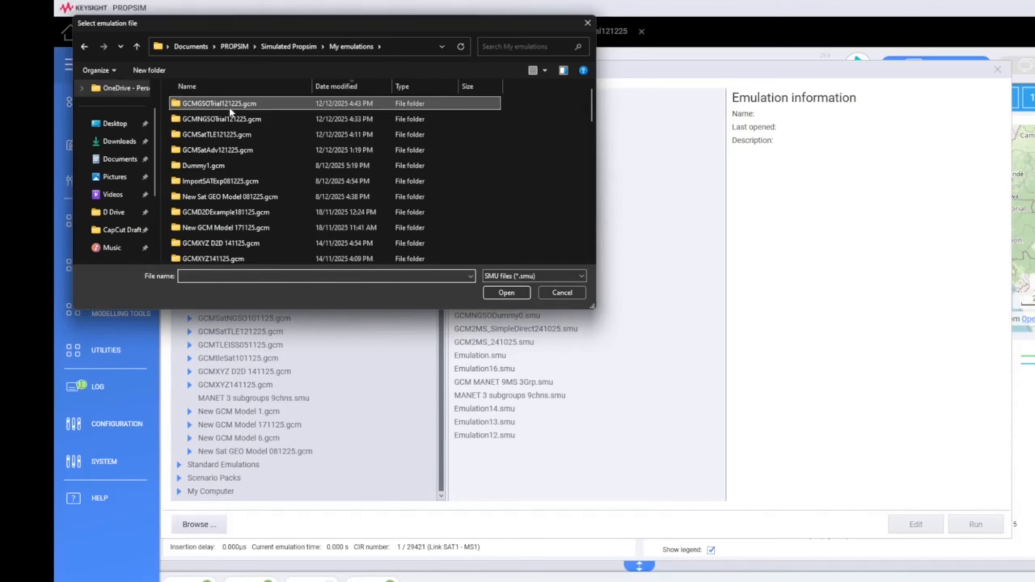
pyautogui.doubleClick(237, 119)
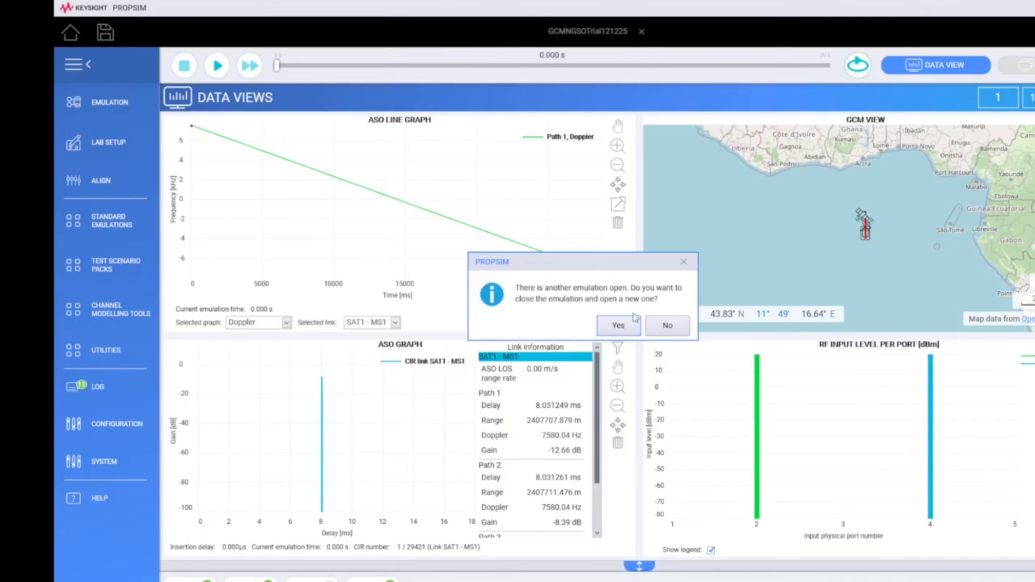
pyautogui.click(623, 324)
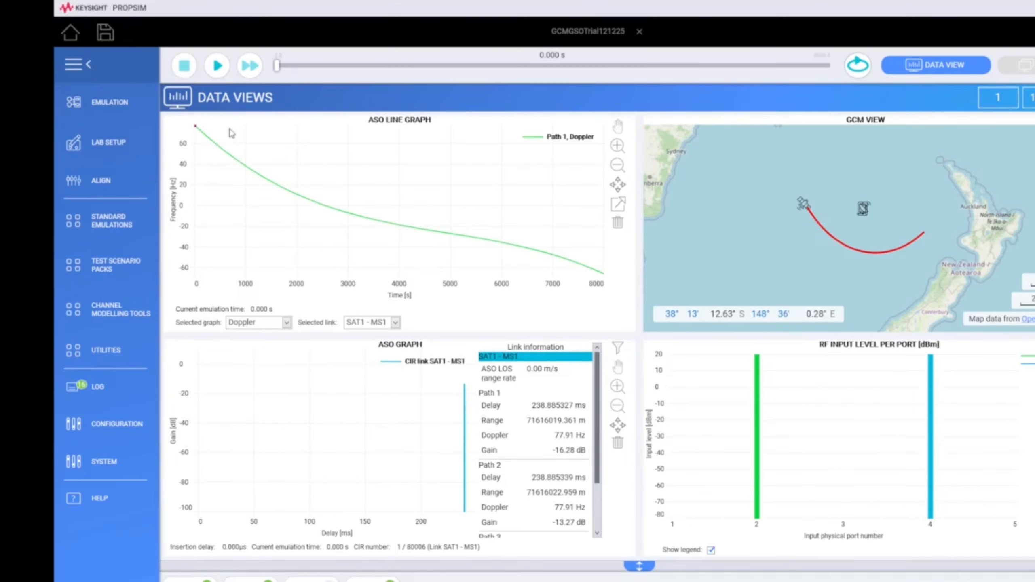
pyautogui.click(222, 75)
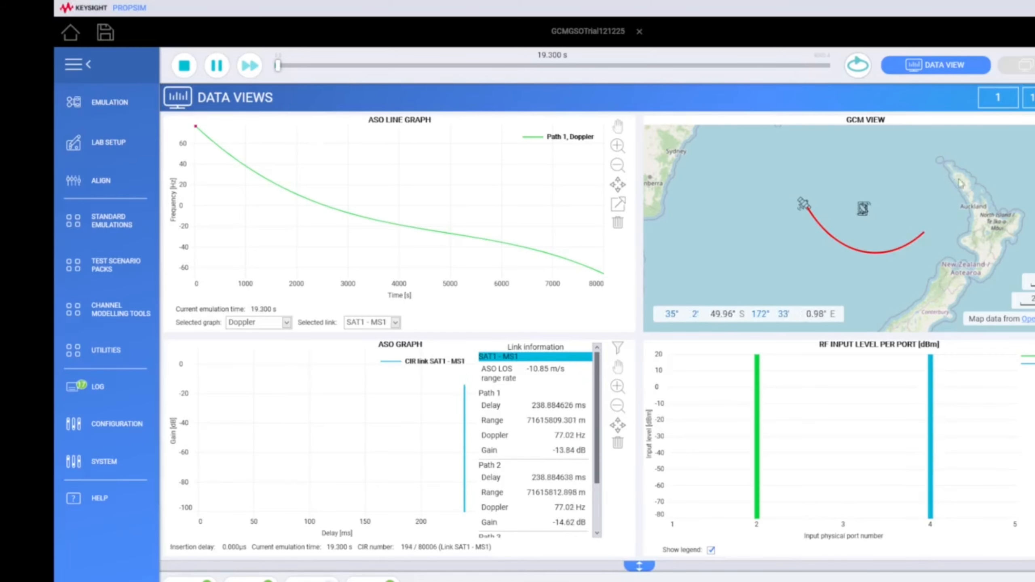
pyautogui.click(192, 66)
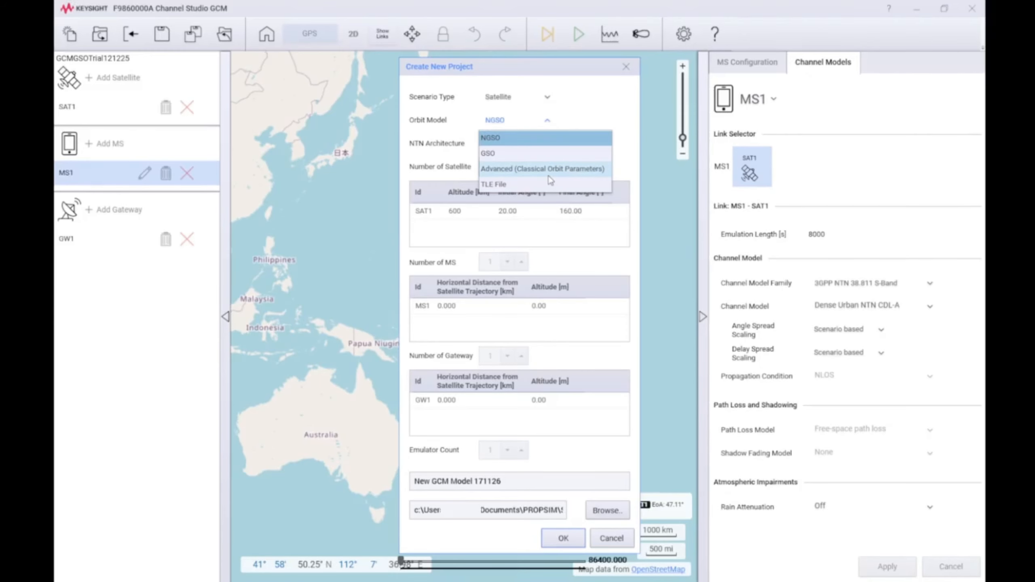
# Step: In Channel Studio GCM, give the new satellite project the Advanced (Classical Orbit Parameters) orbit model and move its dialog for a full view
pyautogui.click(549, 175)
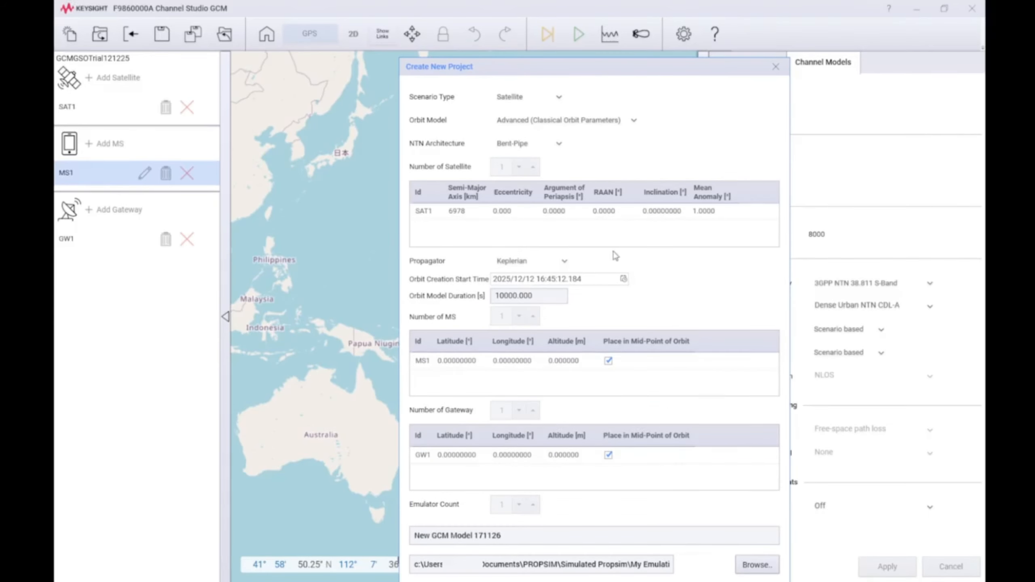
pyautogui.moveTo(698, 61); pyautogui.dragTo(638, 32)
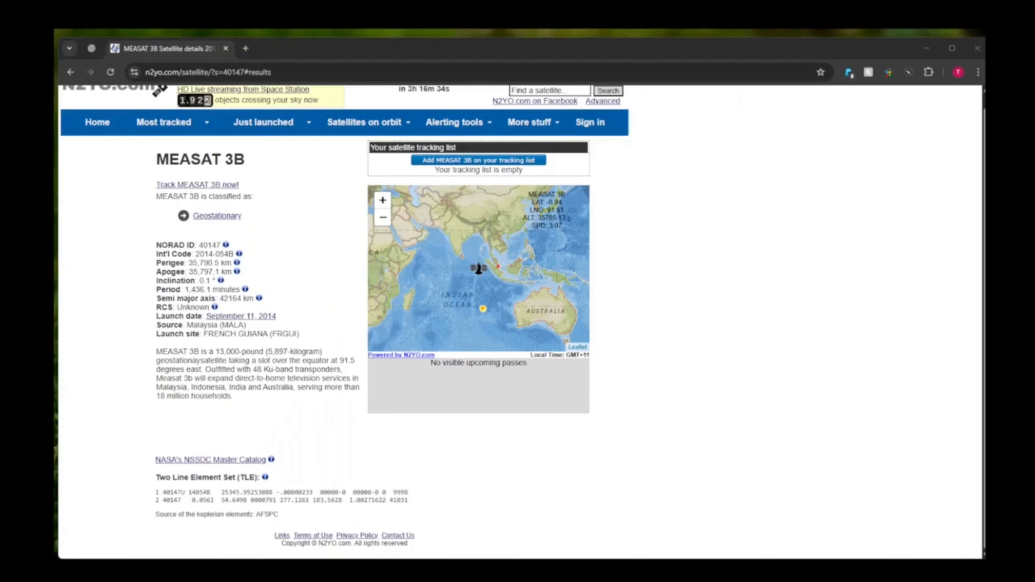
# Step: Switch to the browser and review the MEASAT 3B orbit data and the explanation of the classical orbital parameters
pyautogui.click(493, 577)
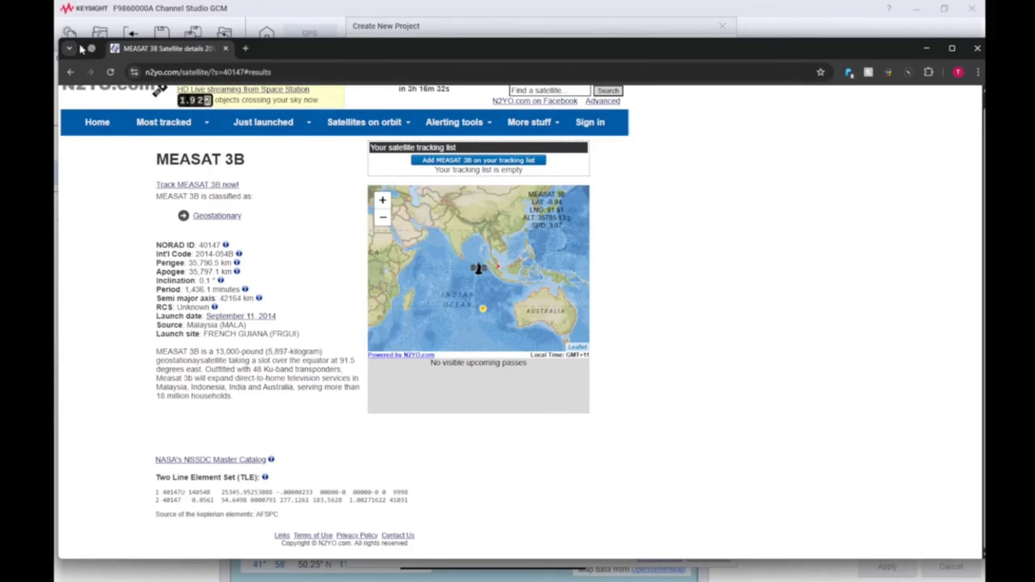
pyautogui.click(116, 46)
pyautogui.moveTo(773, 43); pyautogui.dragTo(765, 195)
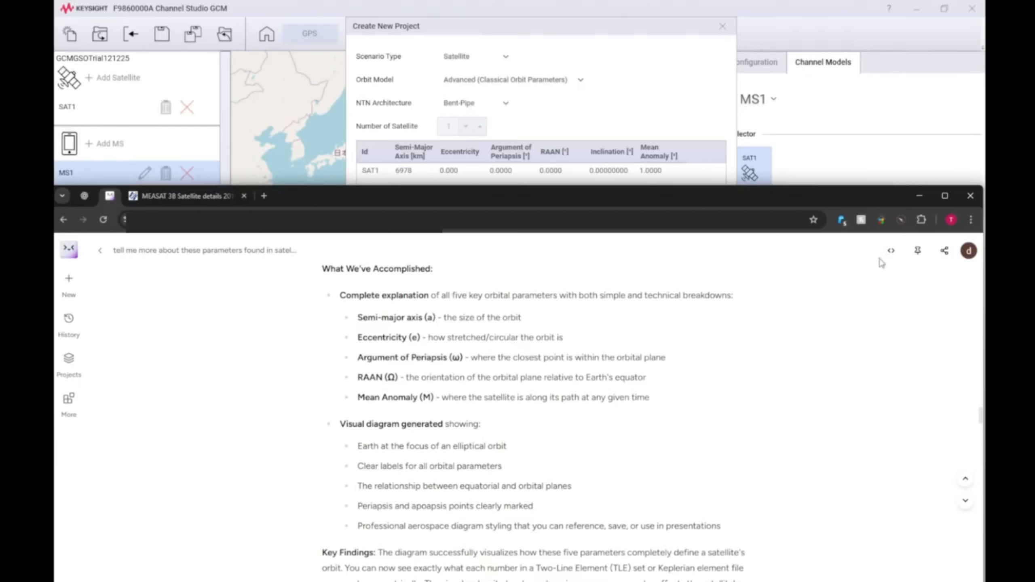
pyautogui.click(919, 196)
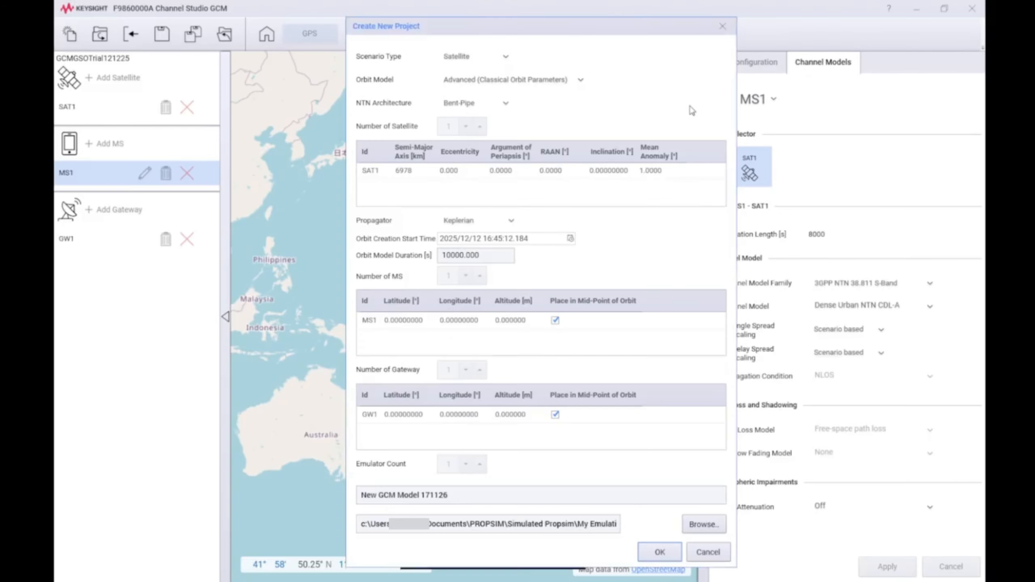
# Step: Set SAT1's eccentricity to 0.05, argument of periapsis to 10°, RAAN to 5° and inclination to 10°, using the Keplerian propagator
pyautogui.click(449, 171)
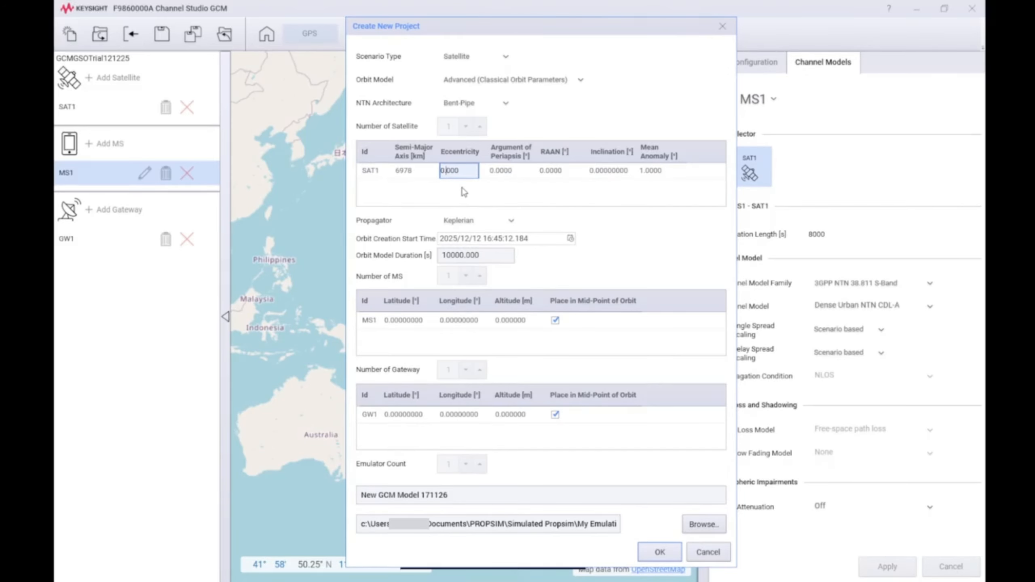
pyautogui.write('5')
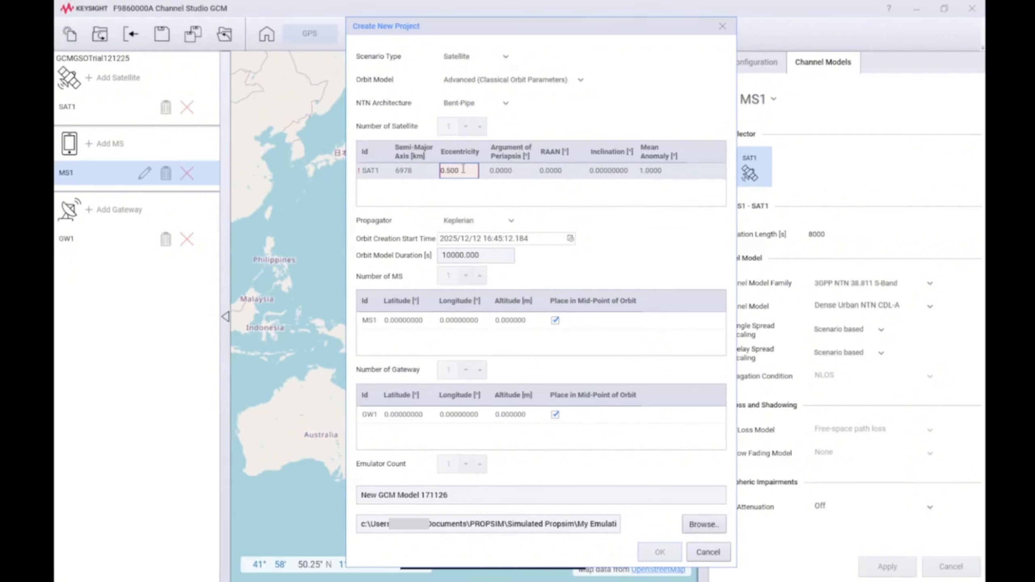
pyautogui.press('BackSpace')
pyautogui.write('05')
pyautogui.click(506, 172)
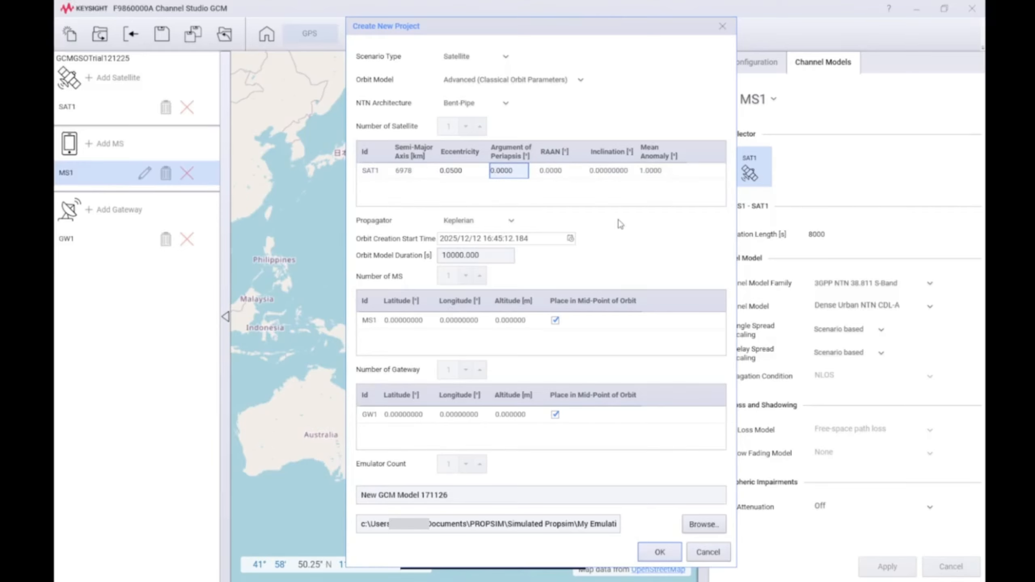
pyautogui.write('10.')
pyautogui.click(545, 174)
pyautogui.write('5')
pyautogui.press('Tab')
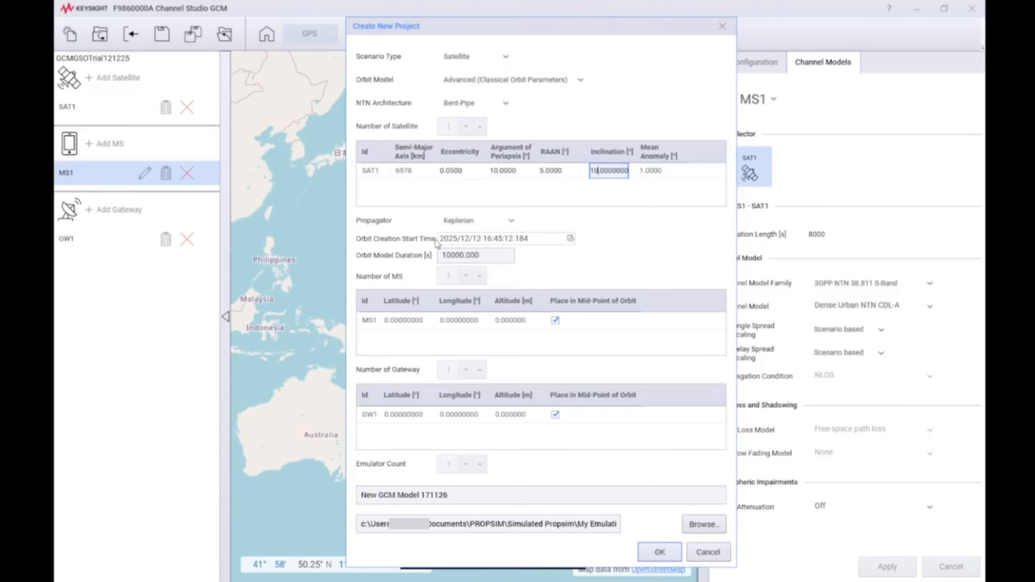
pyautogui.click(509, 225)
pyautogui.click(477, 238)
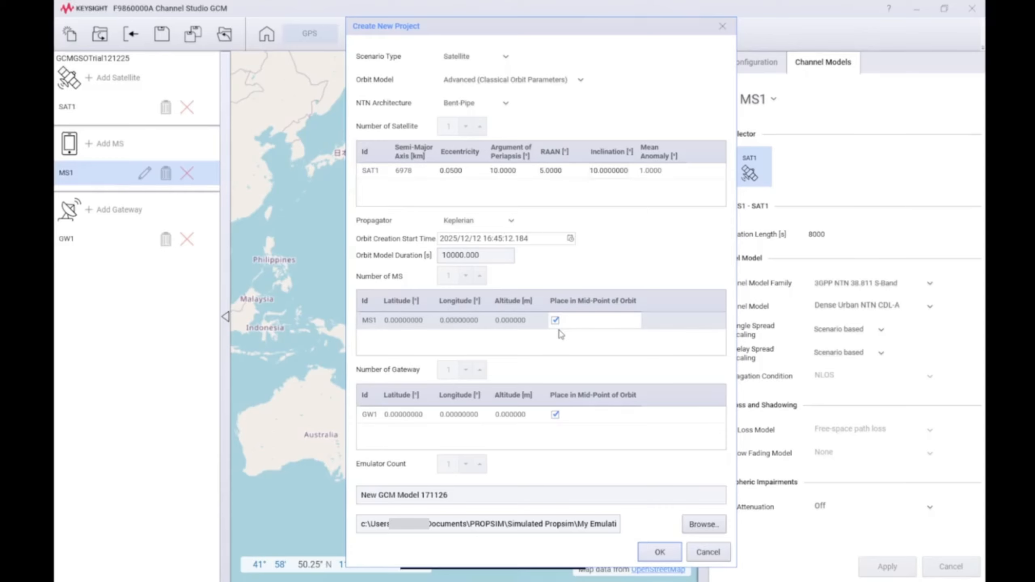
# Step: Name the new satellite project GCMSATAdv121225 and create it, overwriting the existing project folder
pyautogui.moveTo(450, 496); pyautogui.dragTo(309, 489)
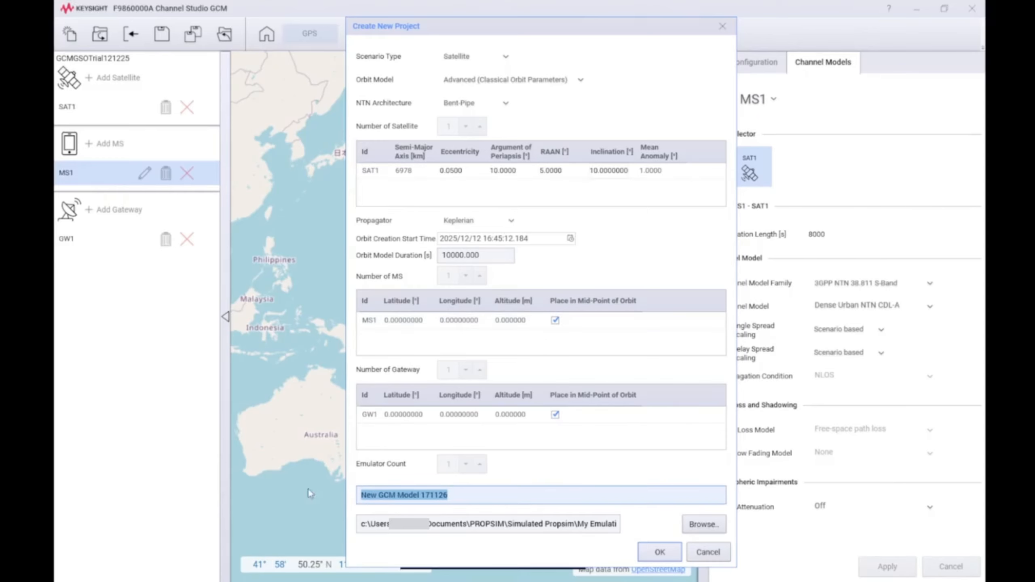
pyautogui.write('GCM')
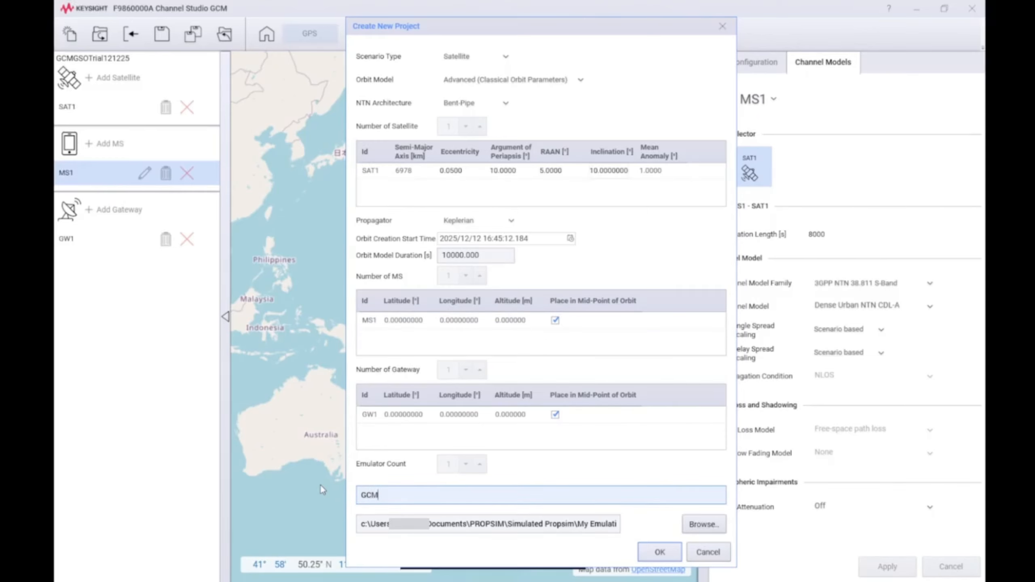
pyautogui.write('SATAdv121225')
pyautogui.click(669, 553)
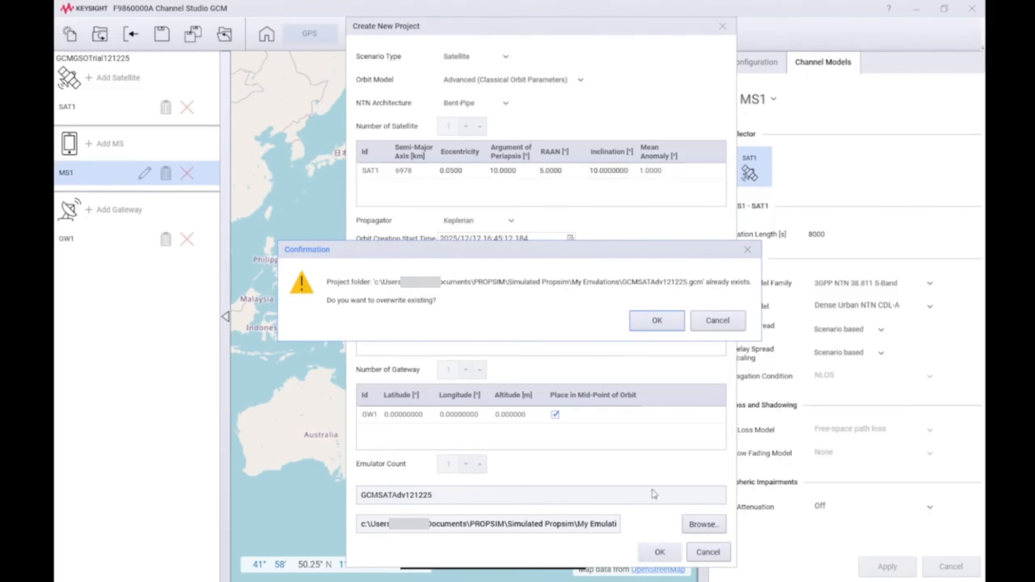
pyautogui.click(658, 321)
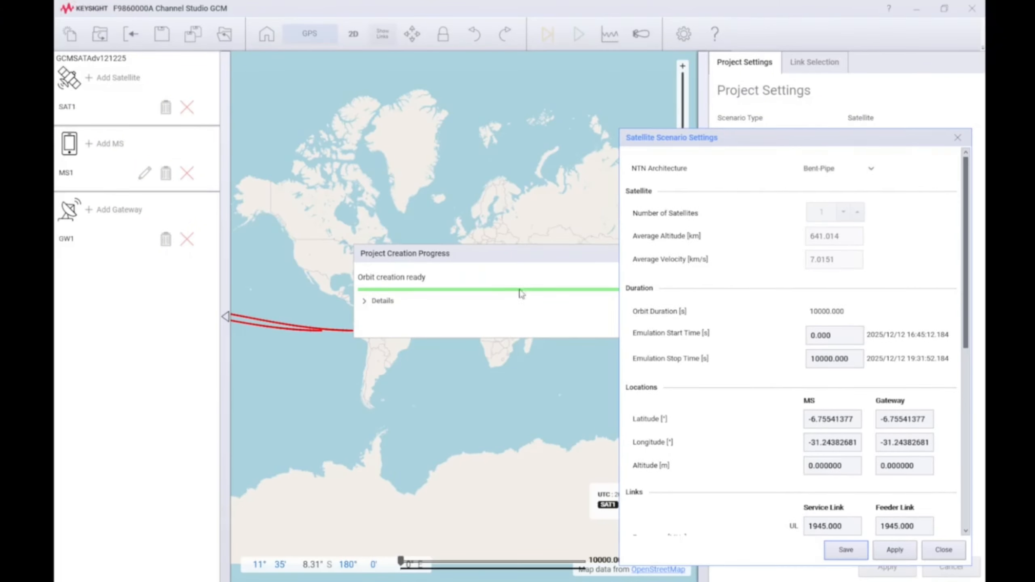
pyautogui.click(668, 341)
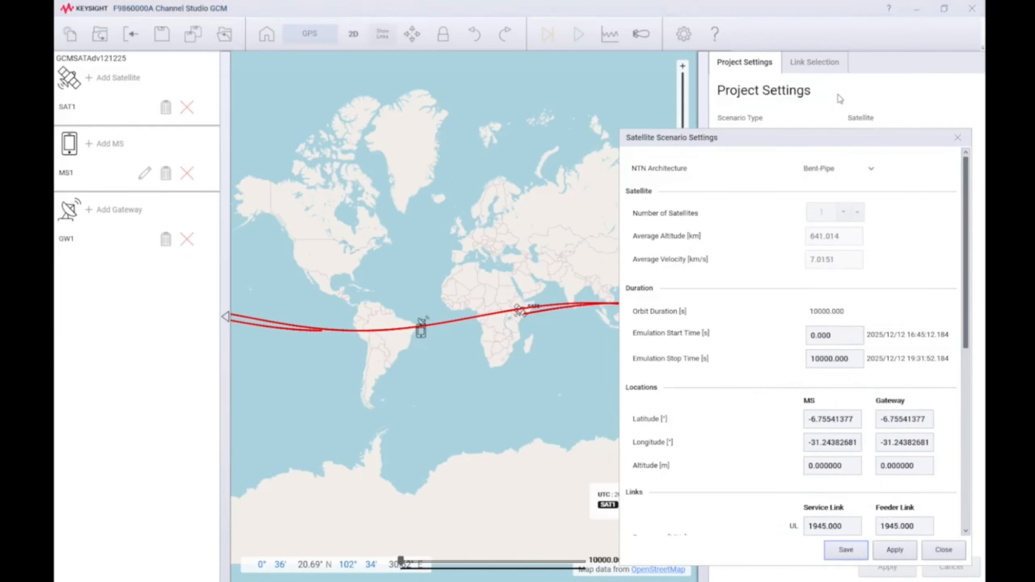
# Step: Set the satellite scenario's emulation start time to 2500 s and stop time to 5000 s, and apply them
pyautogui.moveTo(867, 143); pyautogui.dragTo(838, 95)
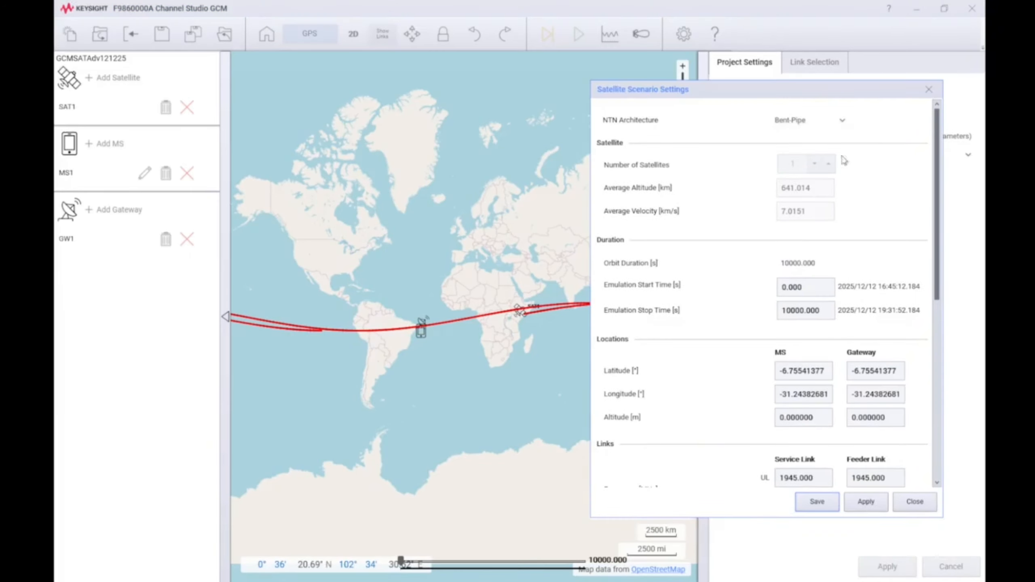
pyautogui.click(786, 287)
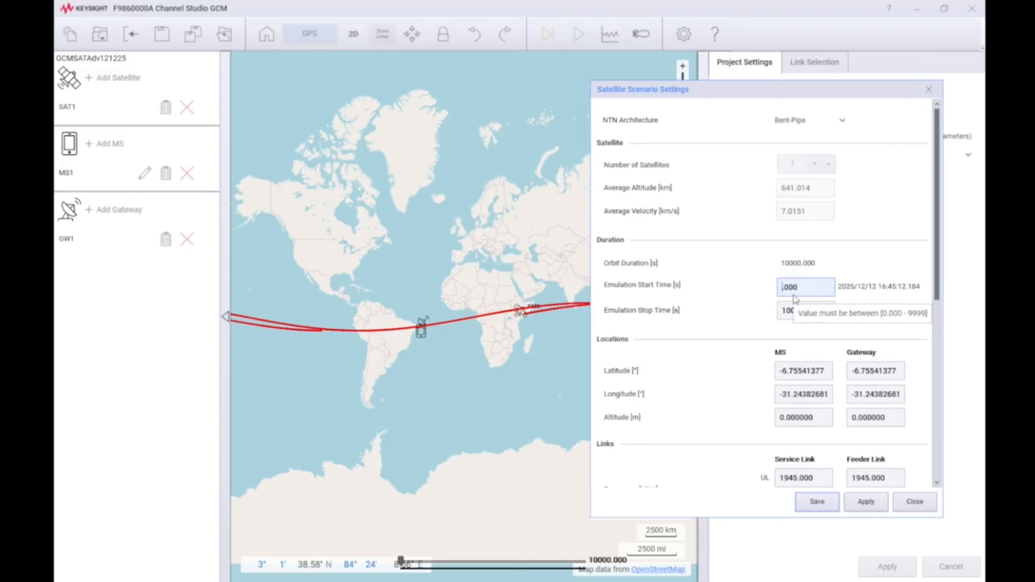
pyautogui.write('2500')
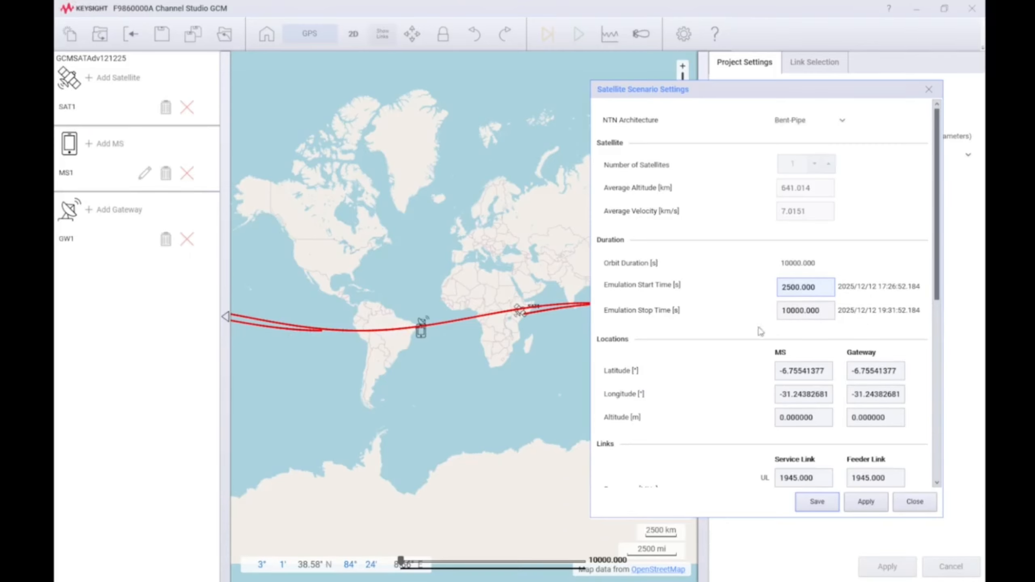
pyautogui.click(794, 312)
pyautogui.press('BackSpace')
pyautogui.press('BackSpace')
pyautogui.press('BackSpace')
pyautogui.write('50')
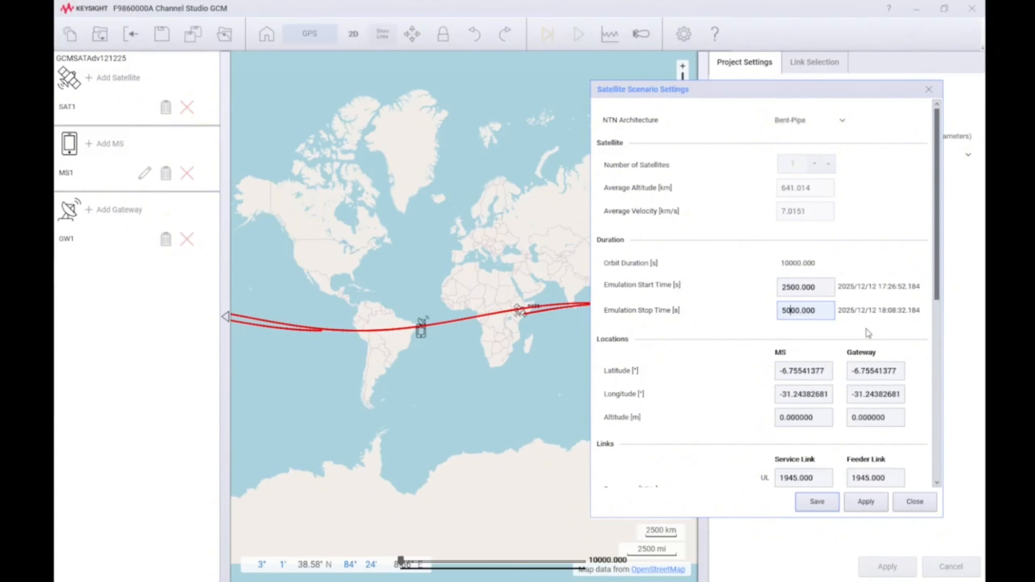
pyautogui.click(875, 506)
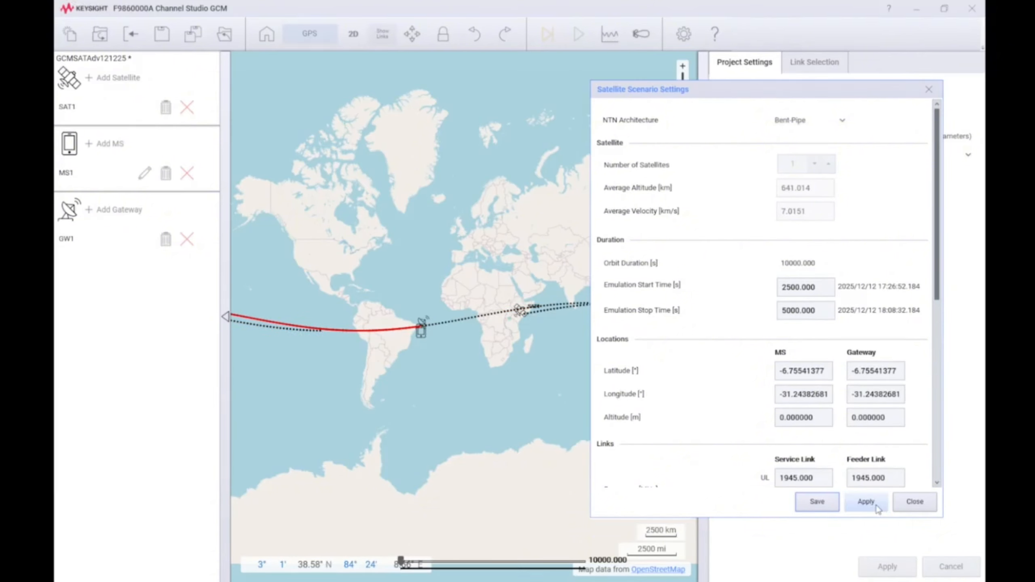
# Step: Change the emulation start time to 5000 s and the stop time to 5200 s, and apply both
pyautogui.click(789, 285)
pyautogui.press('BackSpace')
pyautogui.write('0')
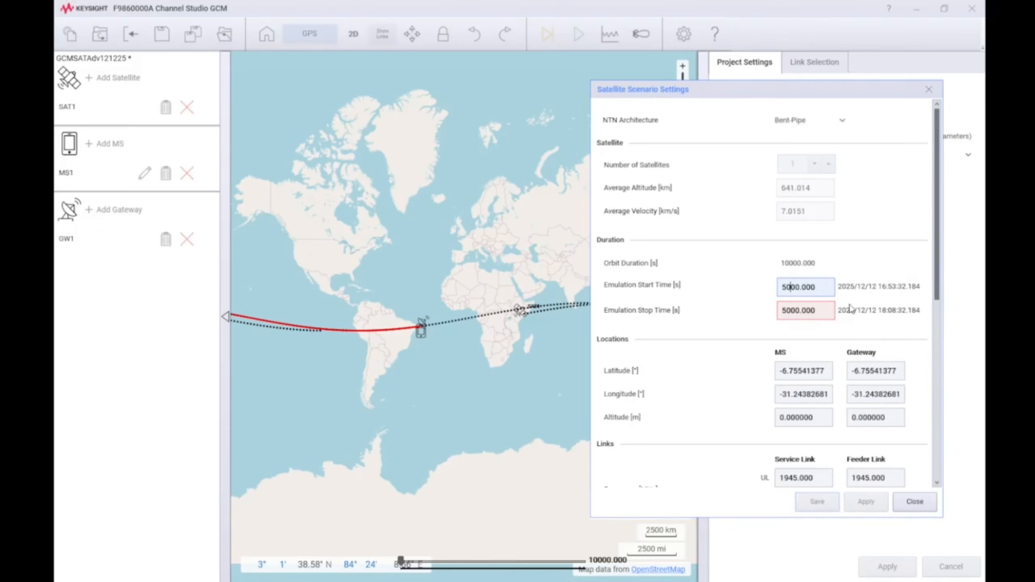
pyautogui.click(792, 310)
pyautogui.press('Delete')
pyautogui.write('2')
pyautogui.click(864, 502)
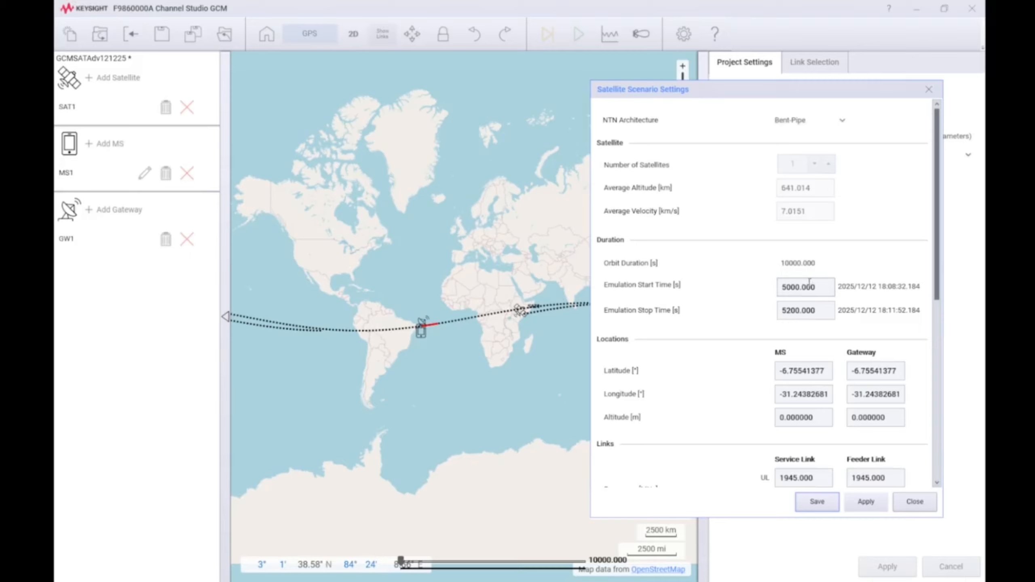
# Step: Set the emulation start time to 4800 s, check the delay and Doppler parameters, and save the satellite scenario settings
pyautogui.click(788, 293)
pyautogui.press('BackSpace')
pyautogui.press('BackSpace')
pyautogui.write('48')
pyautogui.click(881, 501)
pyautogui.scroll(-9, 907, 313)
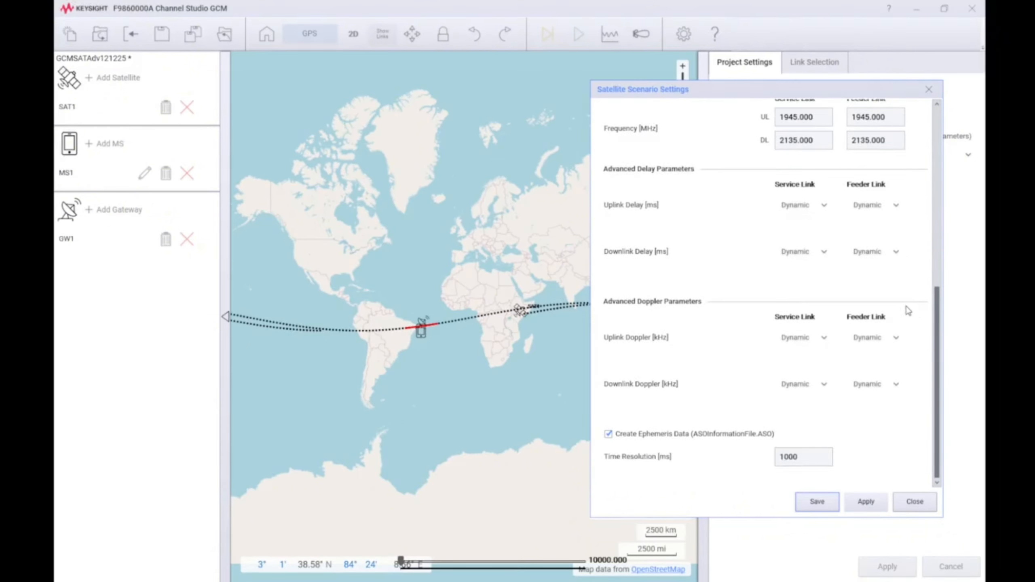
pyautogui.click(813, 510)
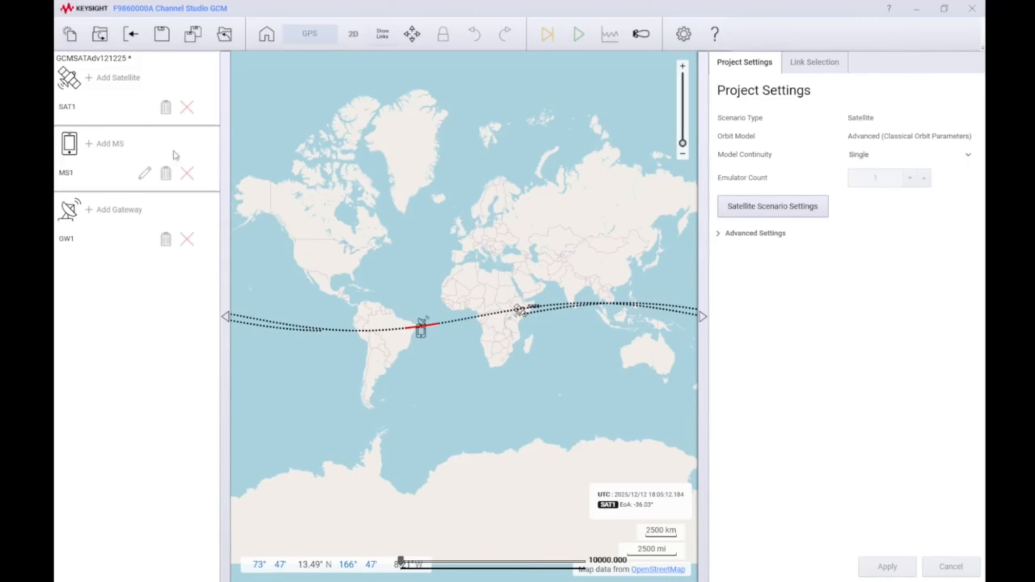
# Step: Check MS1's channel model, preview the path loss graph with the project changes saved, and build the emulation
pyautogui.click(64, 173)
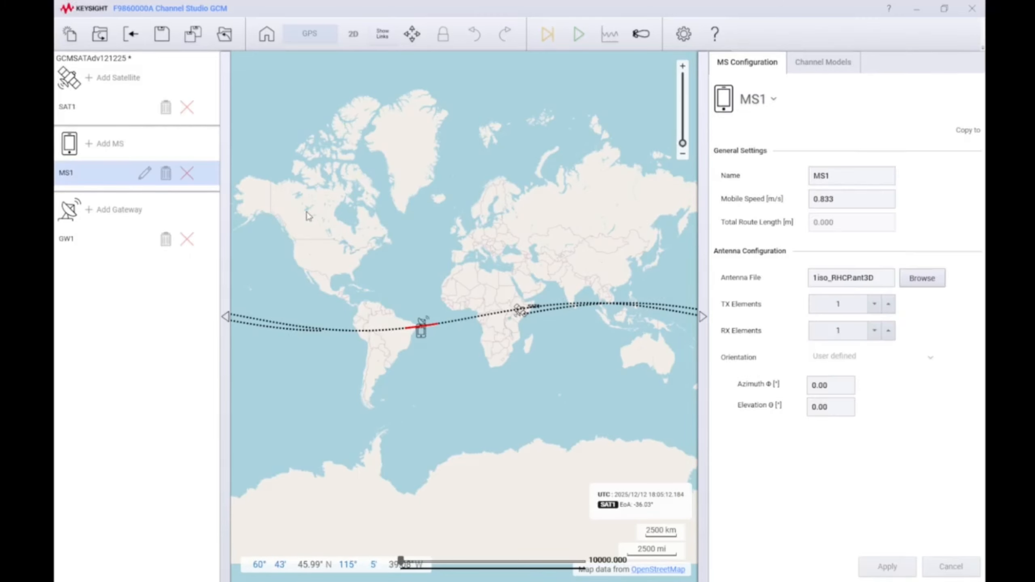
pyautogui.click(836, 72)
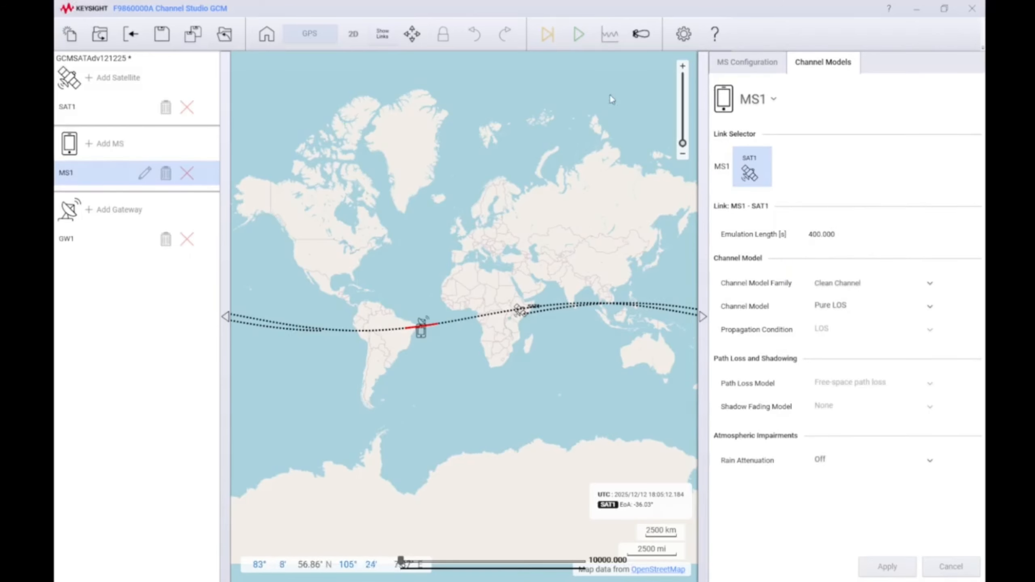
pyautogui.click(548, 34)
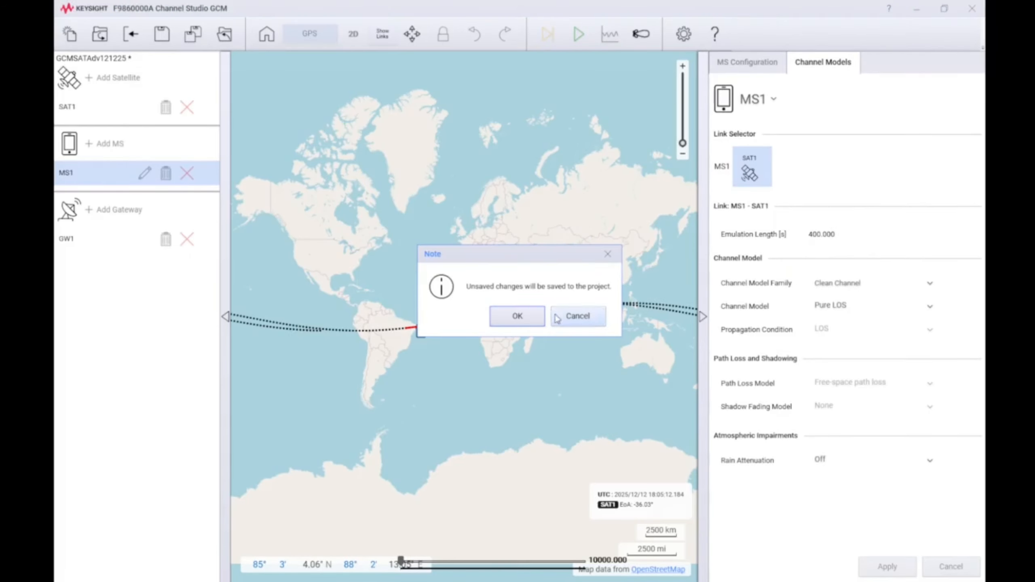
pyautogui.click(517, 316)
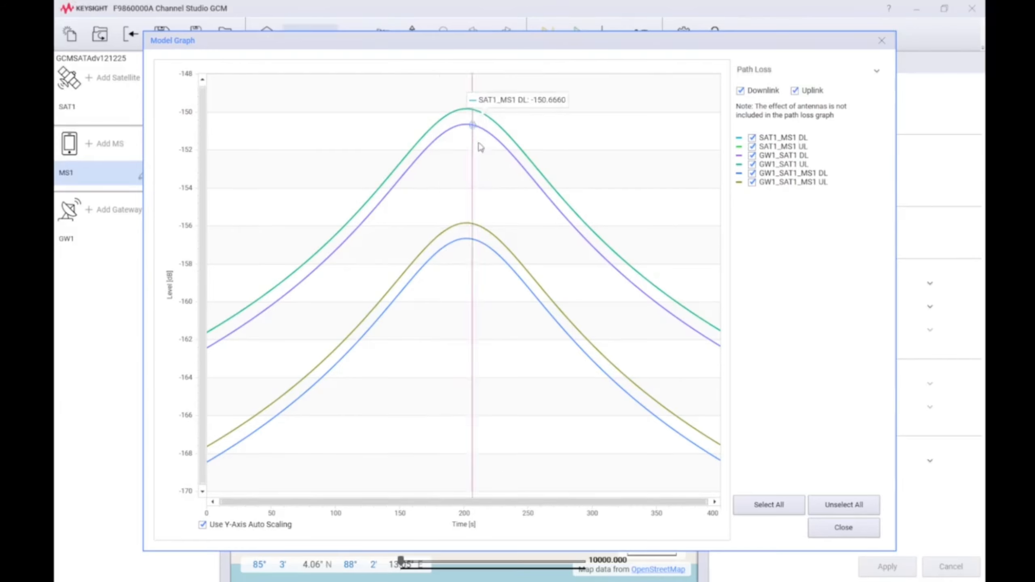
pyautogui.click(844, 528)
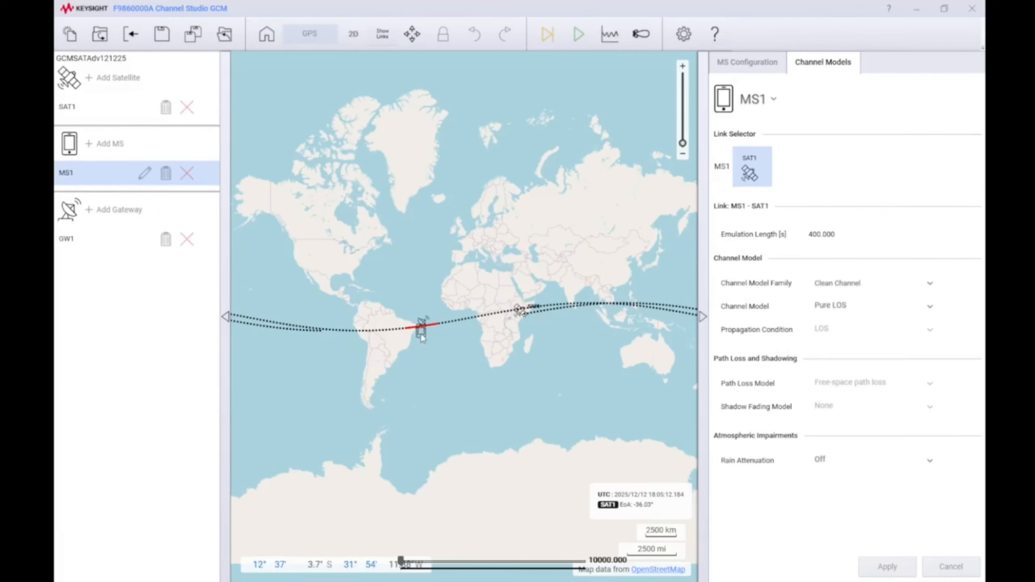
pyautogui.click(576, 37)
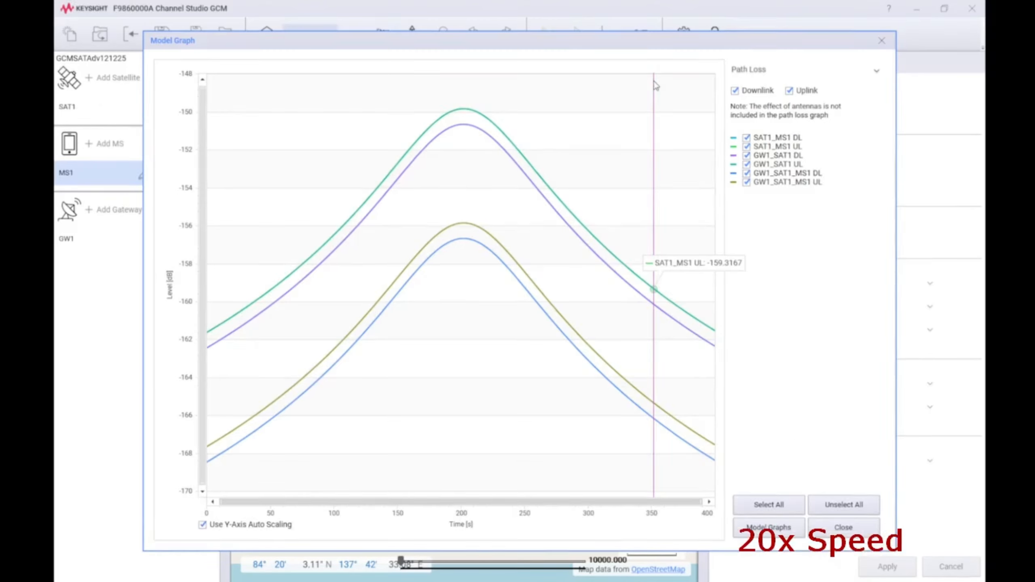
pyautogui.click(853, 533)
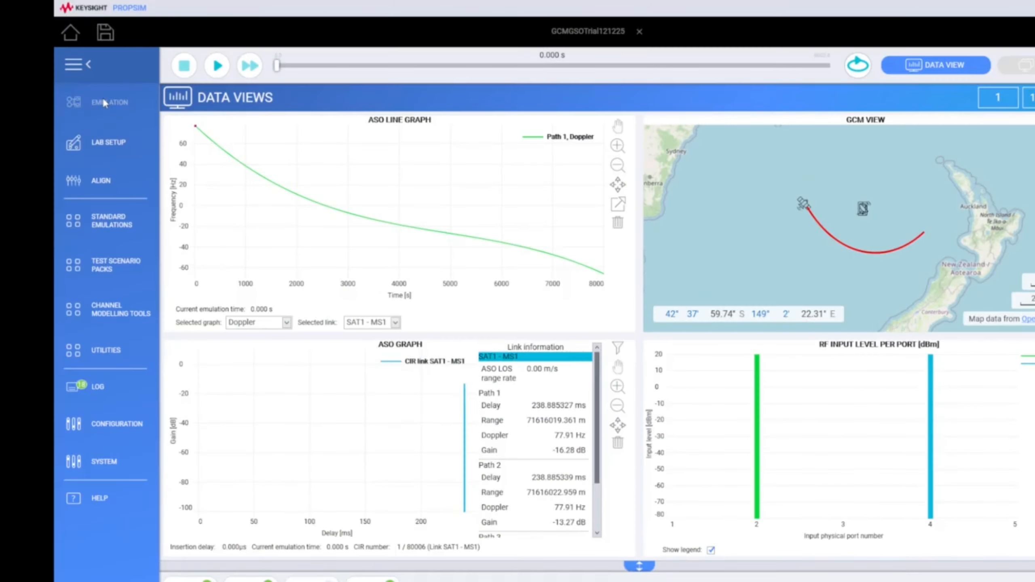
# Step: In PROPSIM, open the emulation file GCMSATAdv121225.smu from My emulations\GCMSatAdv121225.gcm
pyautogui.click(102, 96)
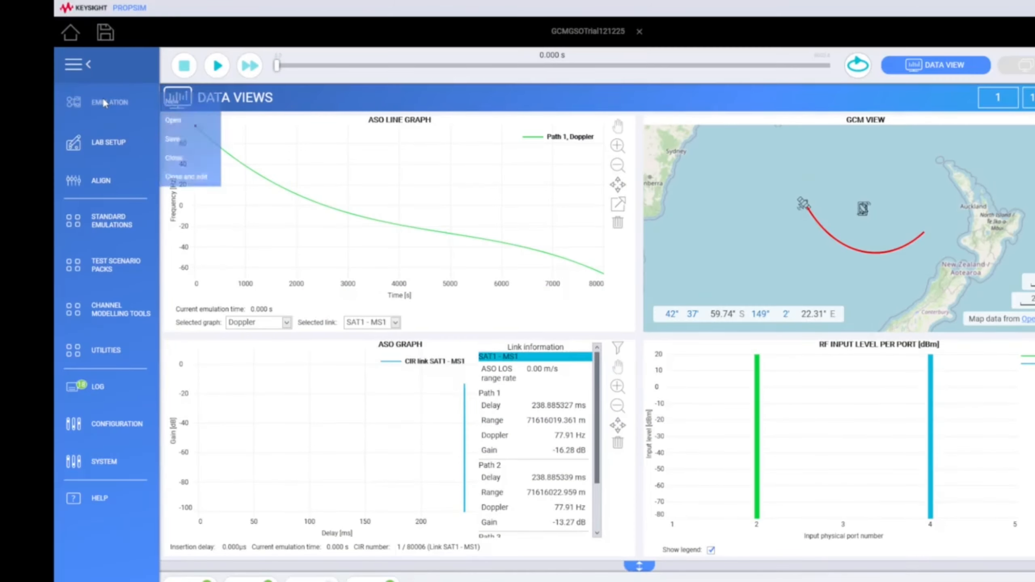
pyautogui.click(174, 125)
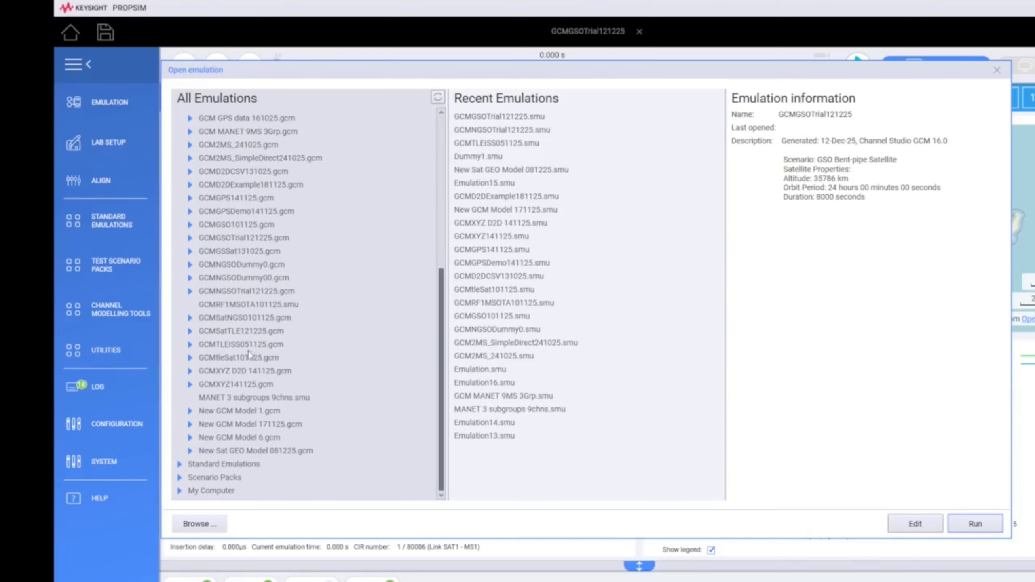
pyautogui.click(256, 332)
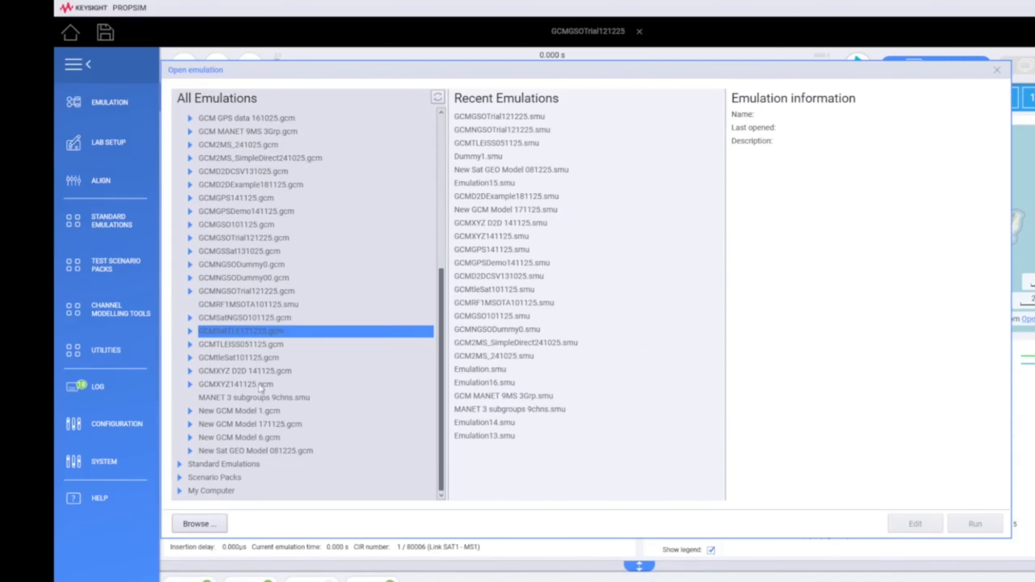
pyautogui.scroll(3, 269, 379)
pyautogui.scroll(-1, 270, 384)
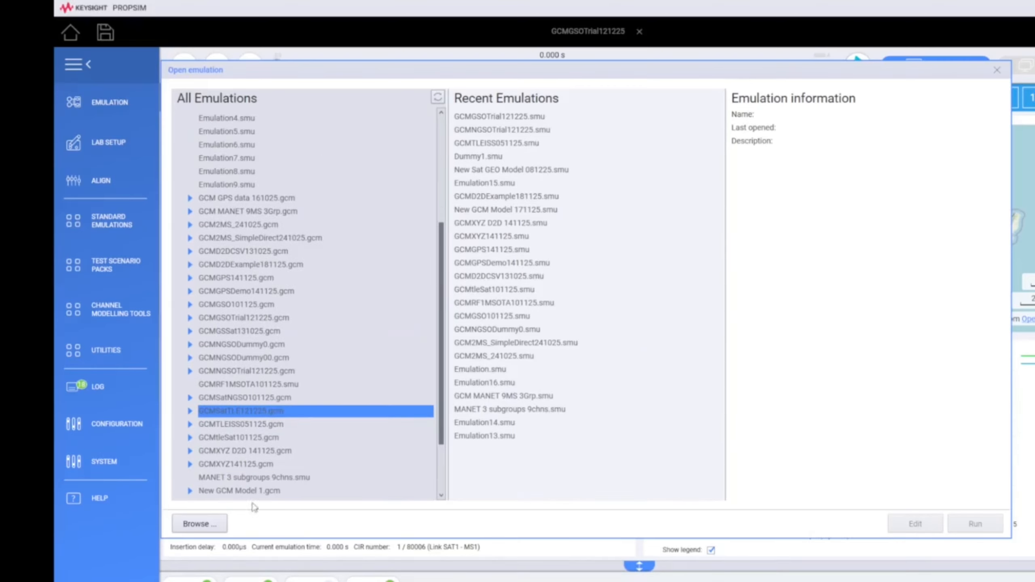
pyautogui.click(199, 523)
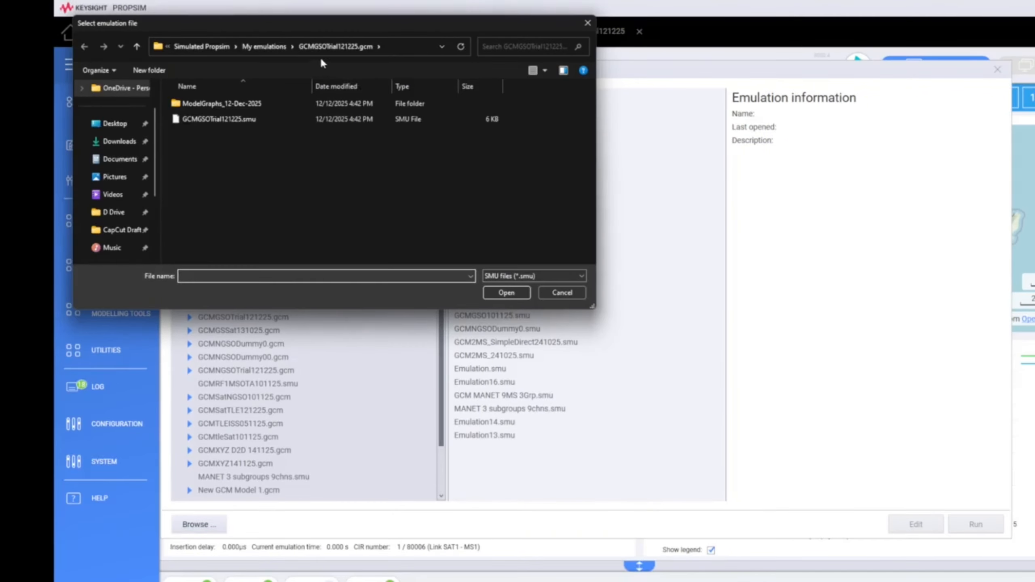
pyautogui.click(264, 46)
pyautogui.doubleClick(260, 104)
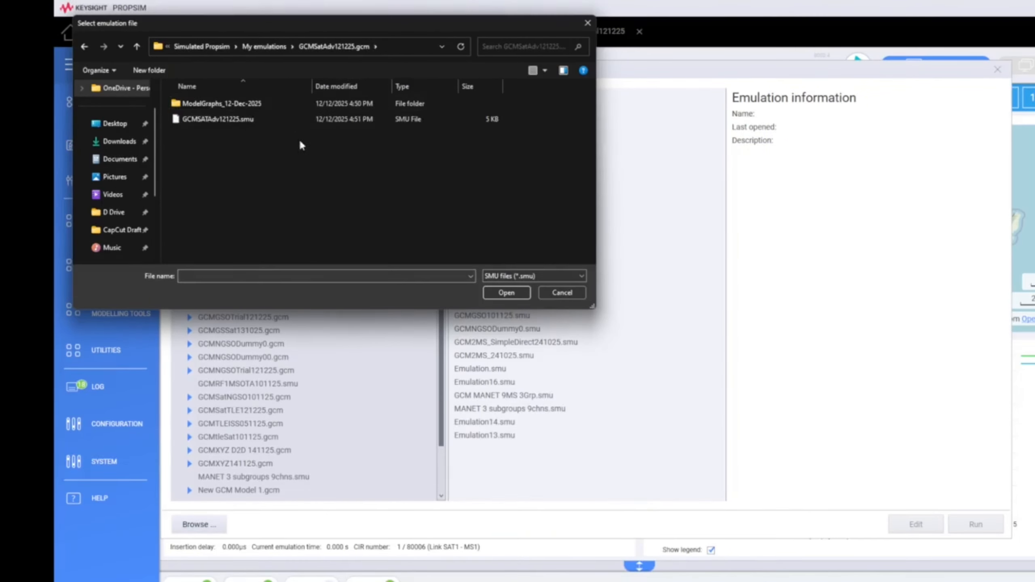
pyautogui.doubleClick(285, 118)
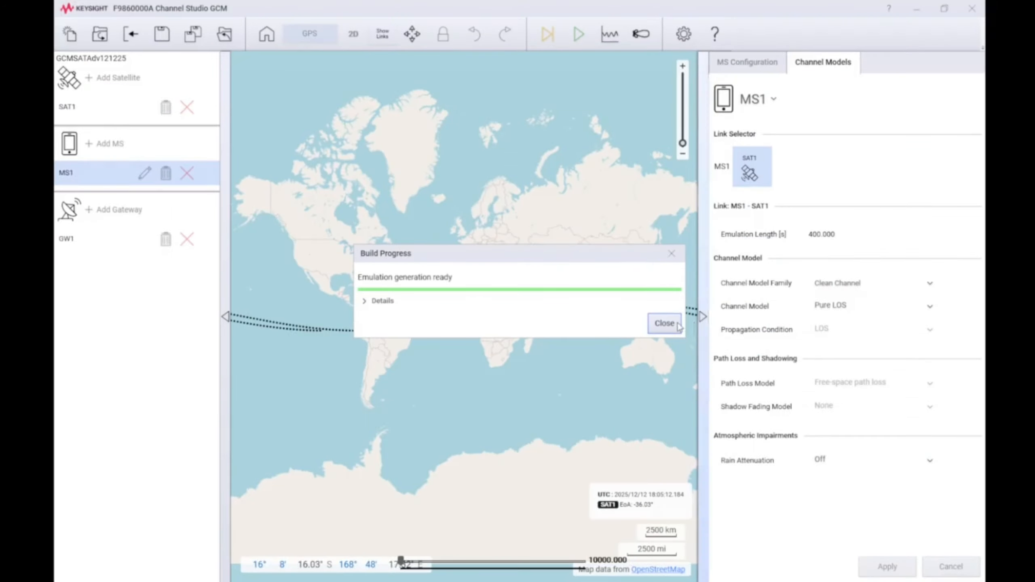
# Step: In Channel Studio GCM, start a new Satellite project with the TLE File orbit model and import MEASAT 3B_40147_20250902.tle
pyautogui.click(675, 329)
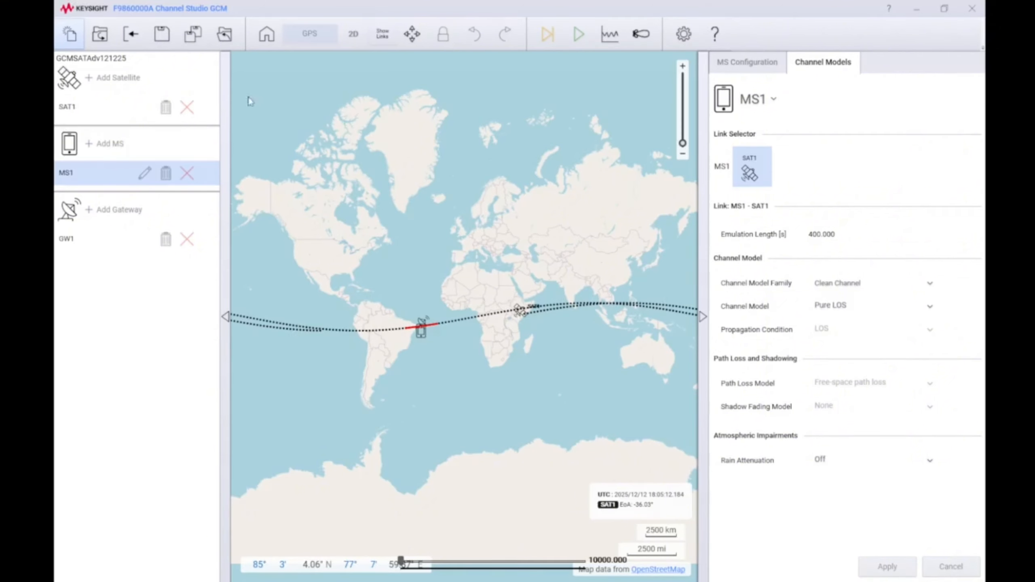
pyautogui.click(551, 97)
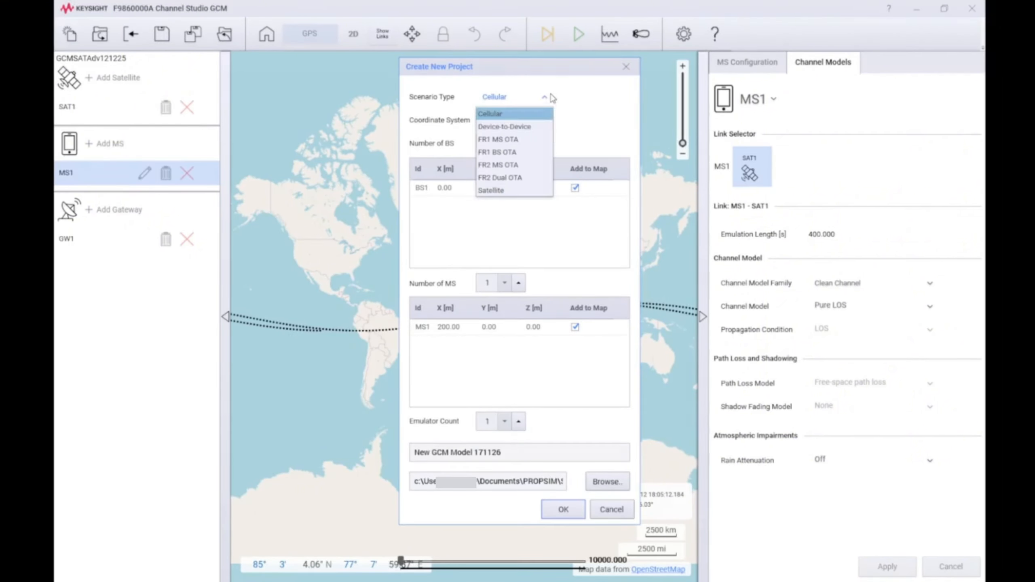
pyautogui.click(538, 190)
pyautogui.click(547, 120)
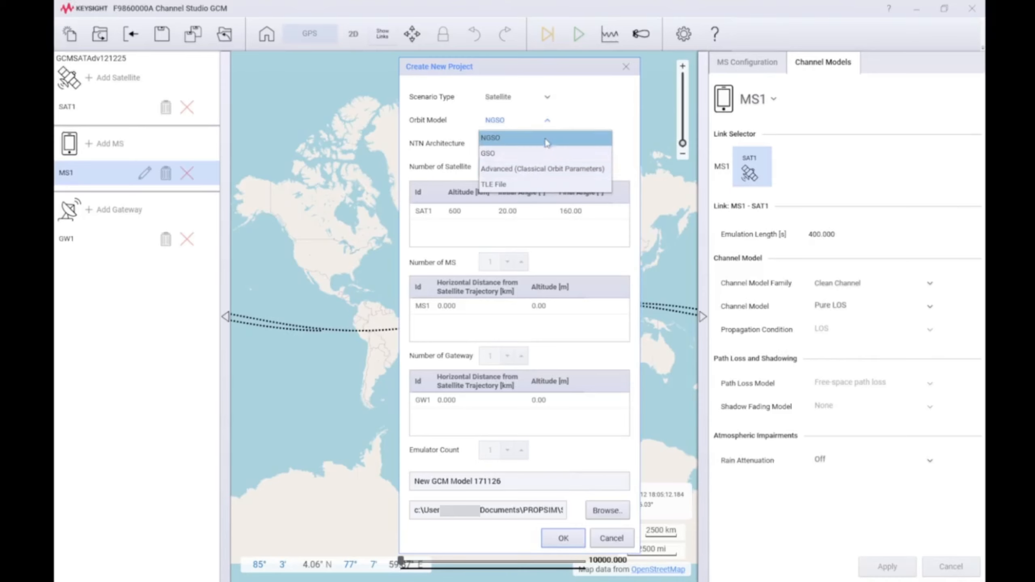
pyautogui.click(542, 184)
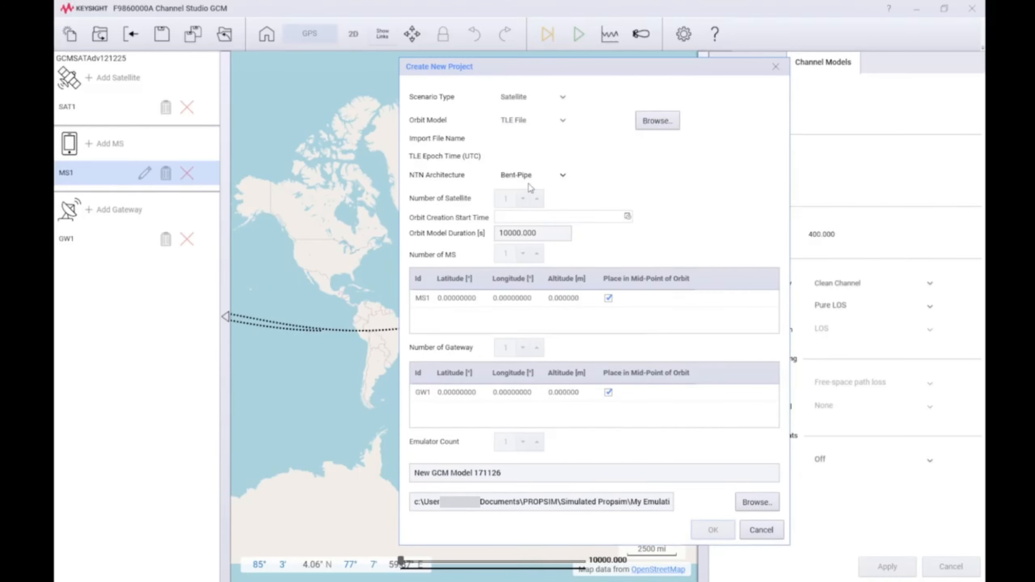
pyautogui.click(658, 121)
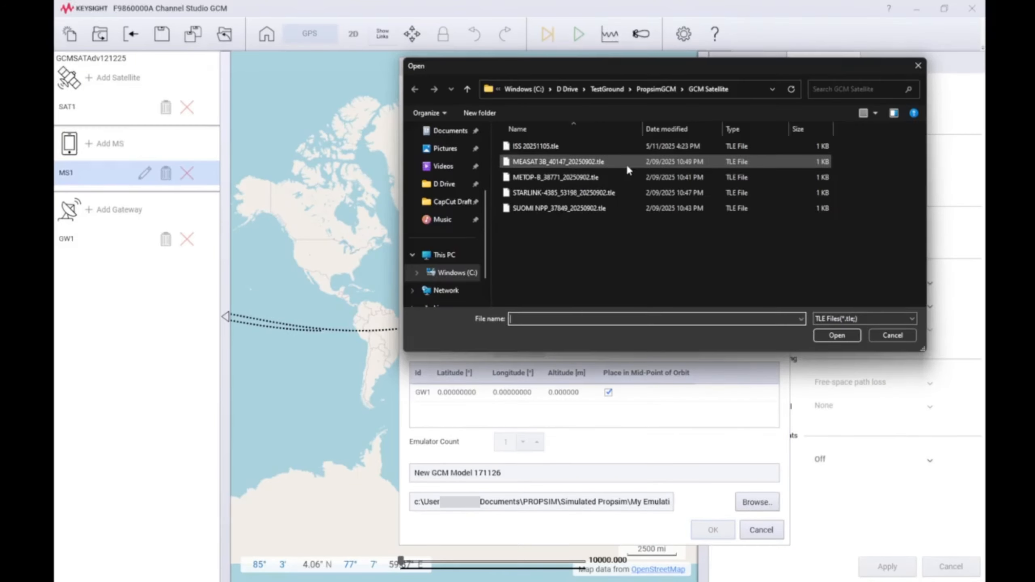
pyautogui.doubleClick(605, 163)
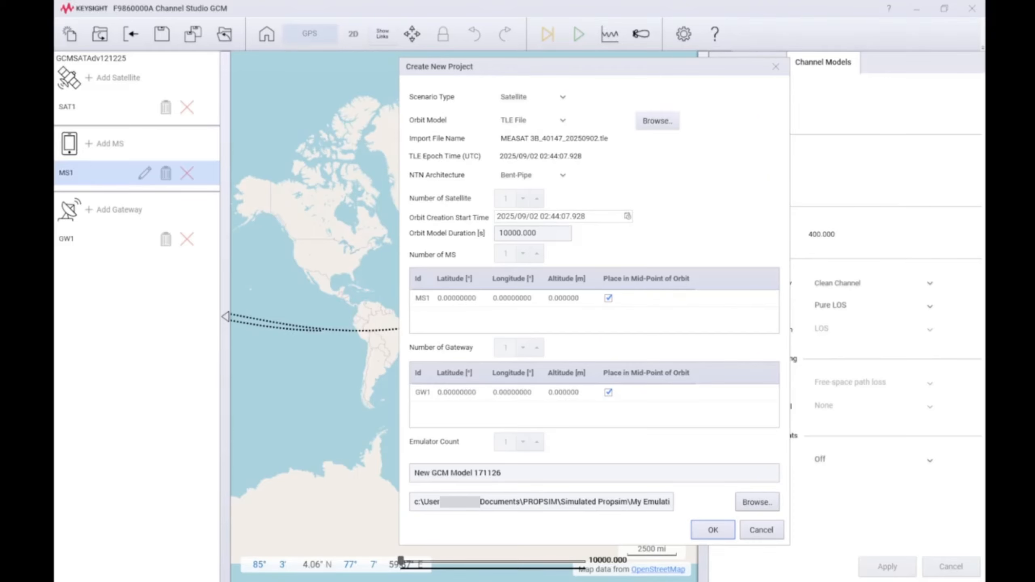
# Step: Switch to Notepad++ and examine the two orbital element lines in the MEASAT 3B TLE file
pyautogui.hotkey('alt', 'Tab')
pyautogui.moveTo(246, 212); pyautogui.dragTo(531, 239)
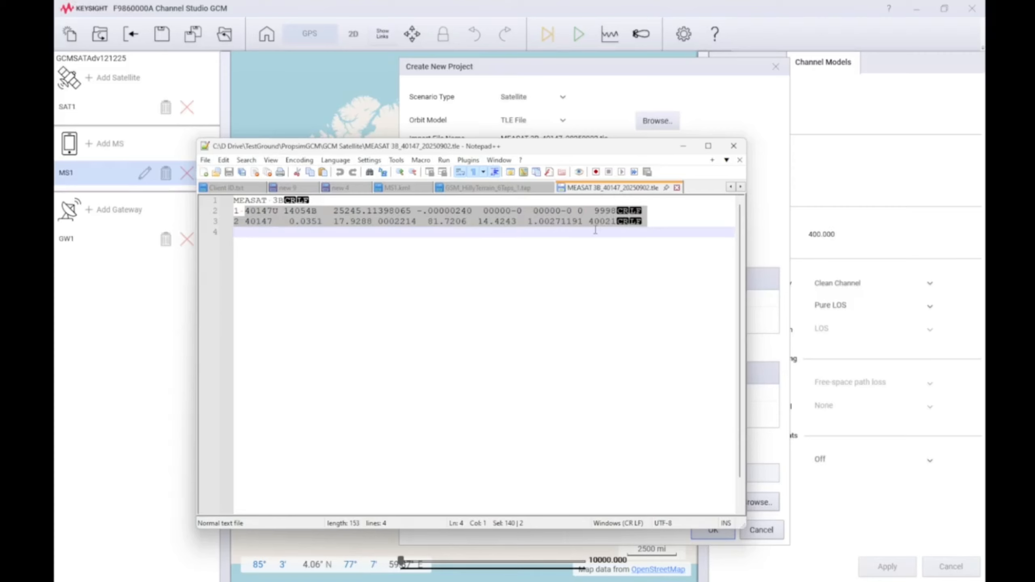
# Step: Leave Notepad++ and switch to the browser to examine MEASAT 3B's two line element set on the N2YO satellite page
pyautogui.click(617, 281)
pyautogui.click(683, 146)
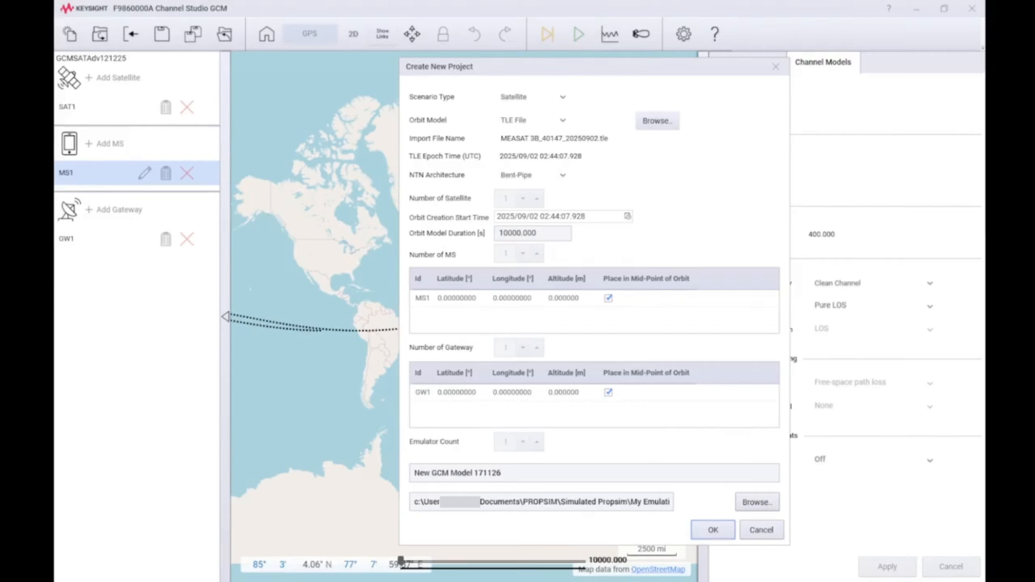
pyautogui.hotkey('alt', 'Tab')
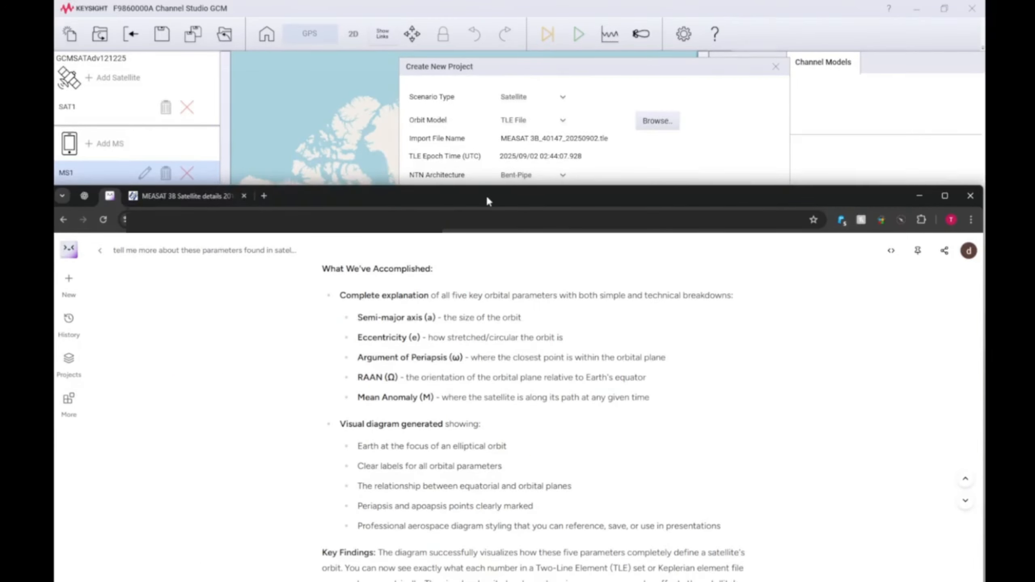
pyautogui.moveTo(486, 200); pyautogui.dragTo(498, 27)
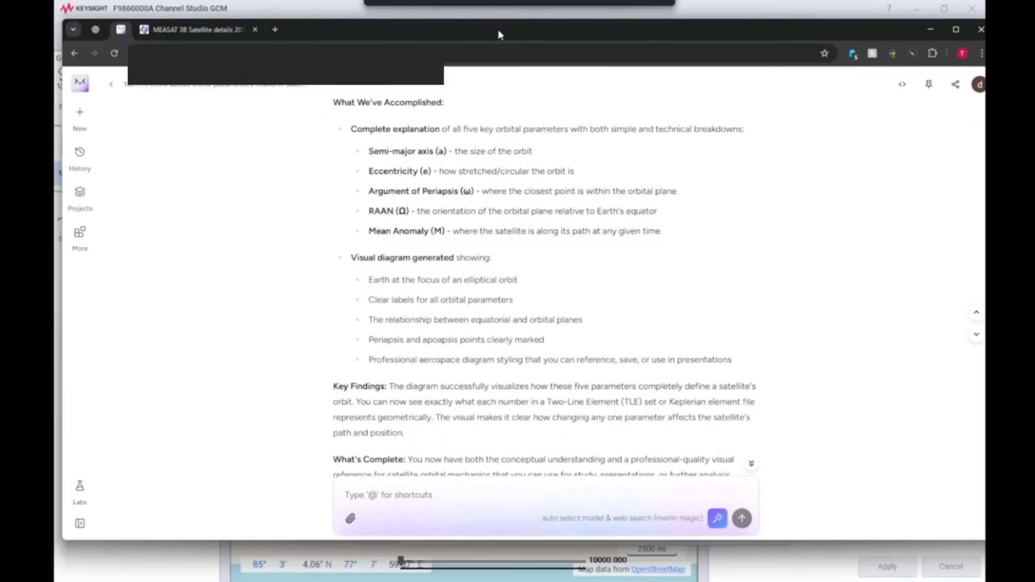
pyautogui.click(167, 29)
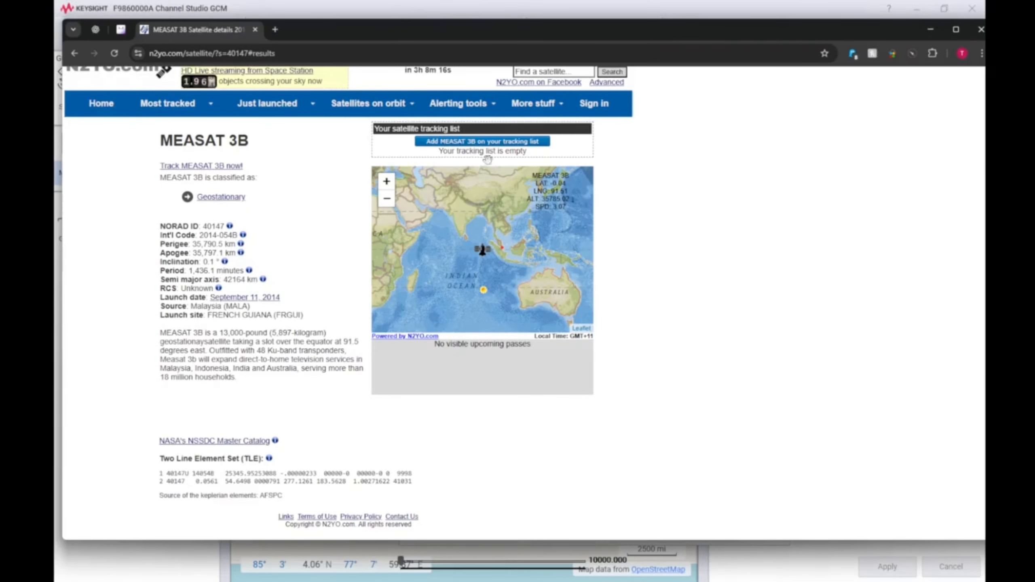
pyautogui.click(554, 69)
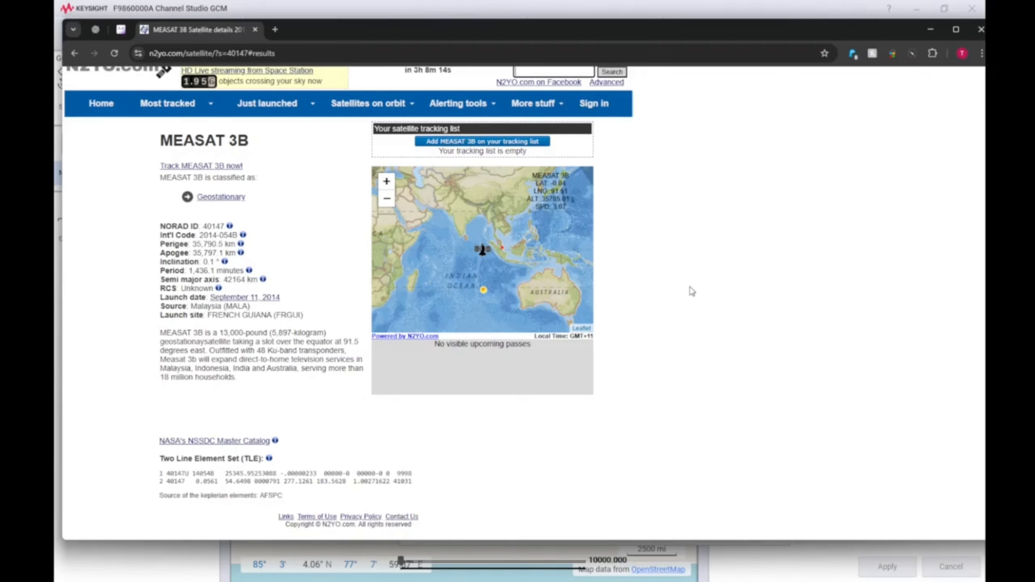
pyautogui.moveTo(413, 484); pyautogui.dragTo(165, 471)
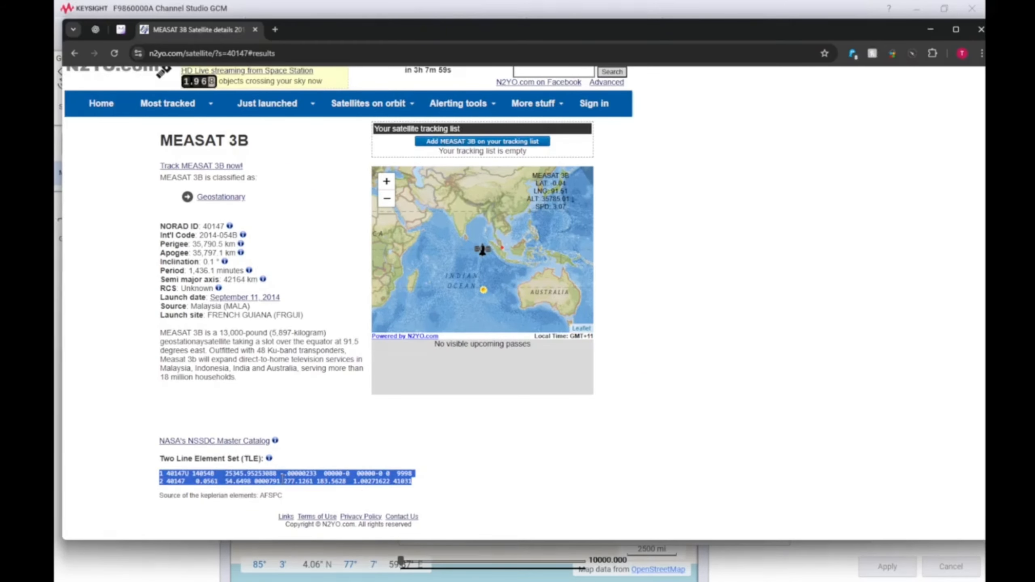
# Step: Examine the ChatGPT request for Measat 3B TLE information and the returned element lines, then return to Channel Studio GCM
pyautogui.click(95, 31)
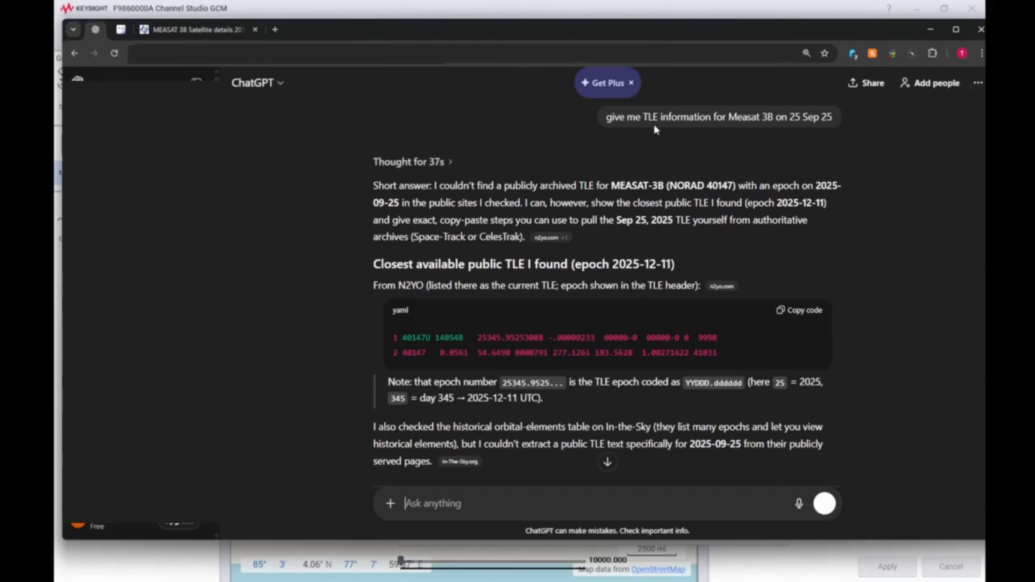
pyautogui.moveTo(619, 117); pyautogui.dragTo(833, 118)
pyautogui.moveTo(716, 351); pyautogui.dragTo(390, 331)
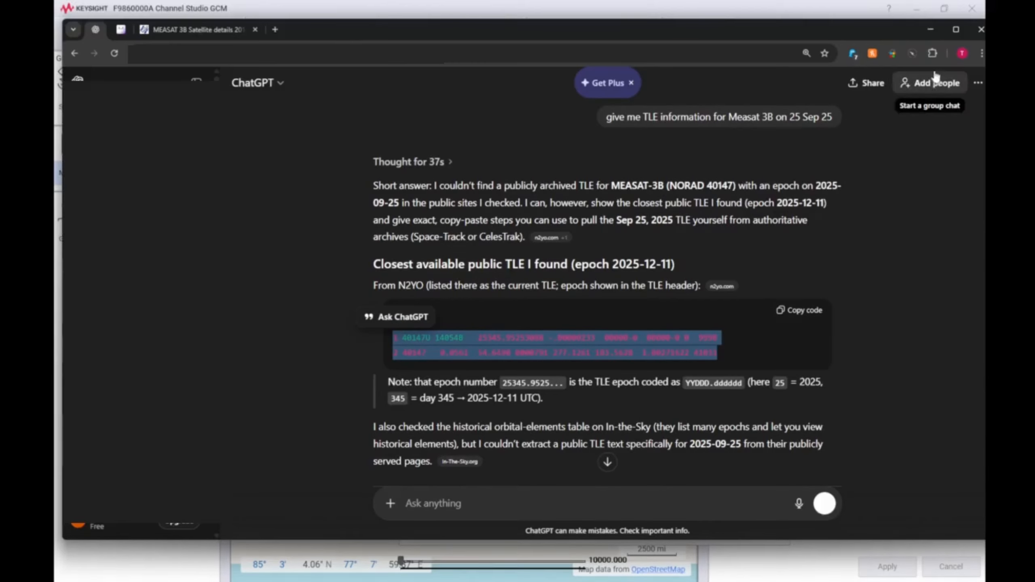
pyautogui.click(930, 30)
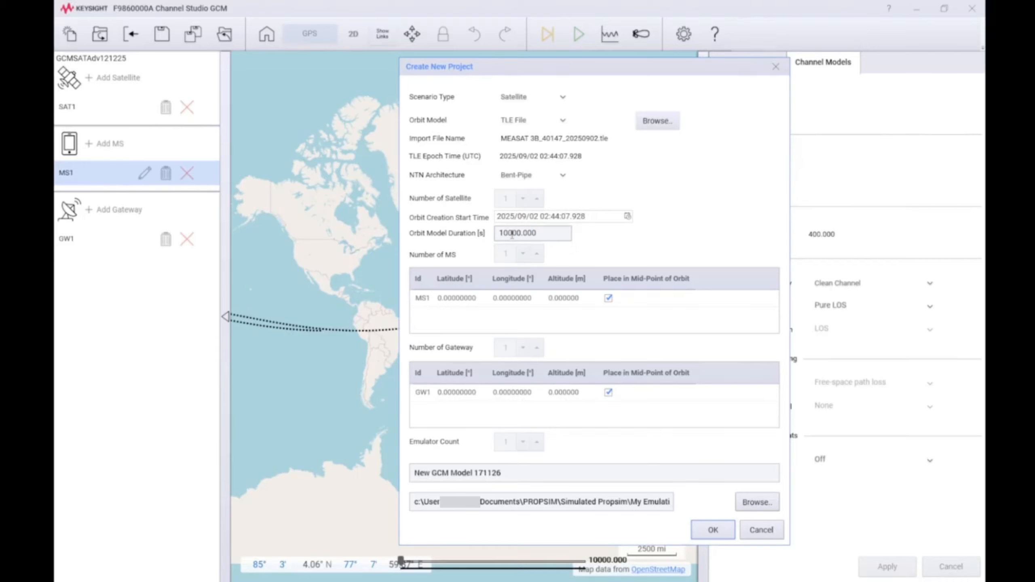
# Step: Name the TLE project GCMTleTrial121225 and create it
pyautogui.moveTo(512, 235); pyautogui.dragTo(497, 235)
pyautogui.tripleClick(468, 466)
pyautogui.write('GCMTle')
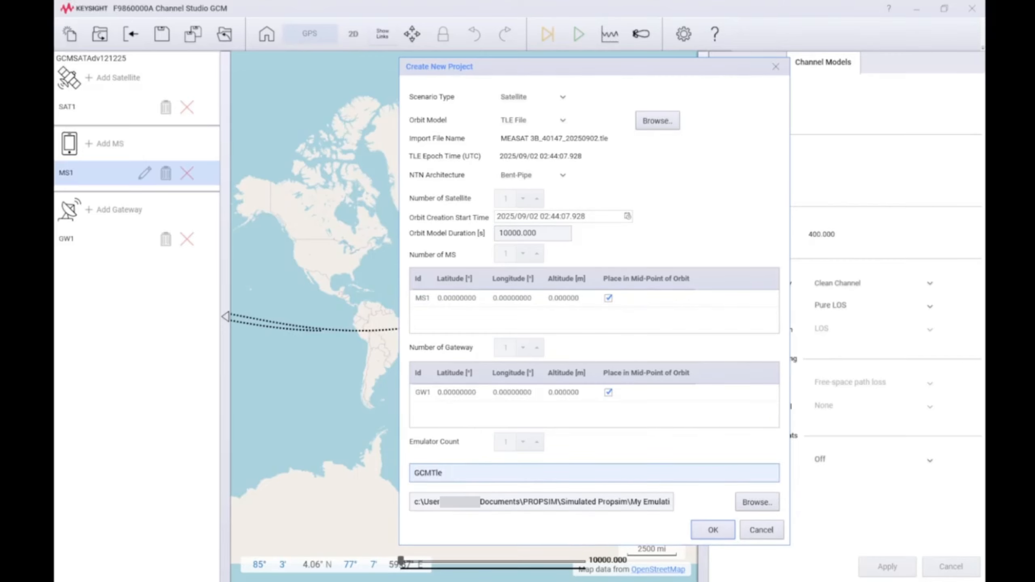
pyautogui.write('Trial121225')
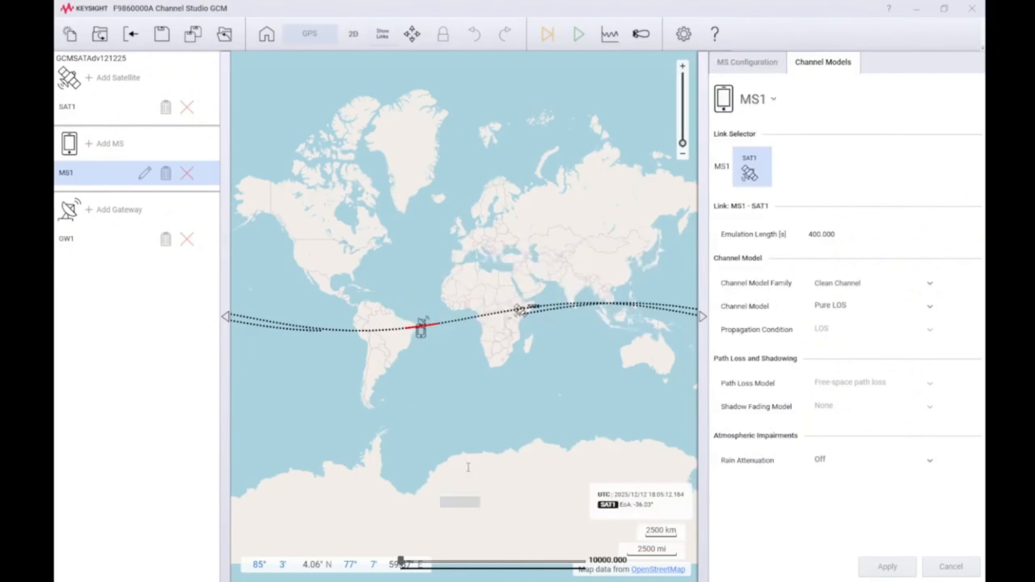
pyautogui.press('Return')
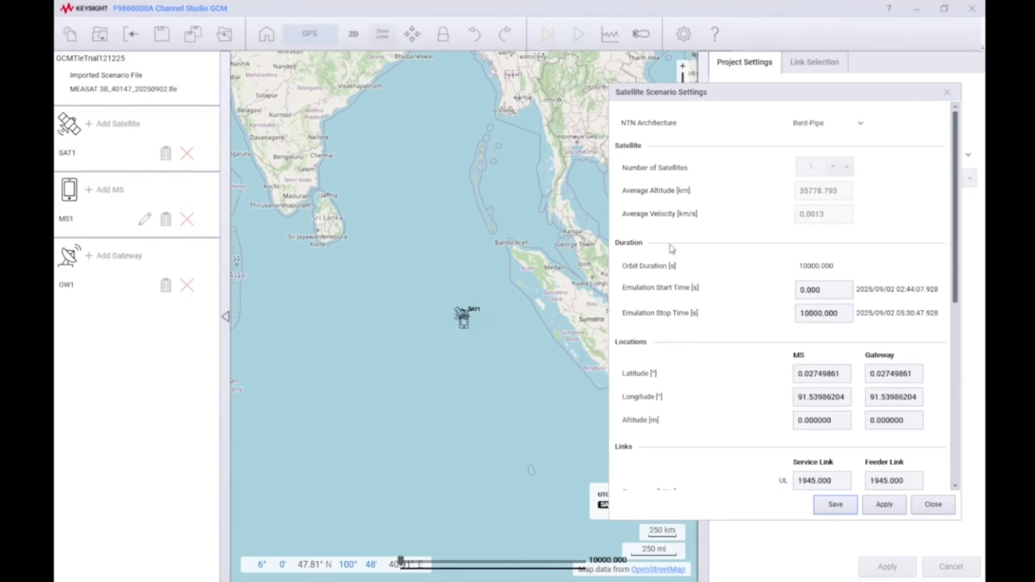
# Step: Examine SAT1's orbit track and the MS1 location on the map at close range
pyautogui.scroll(-1, 490, 292)
pyautogui.scroll(-5, 506, 330)
pyautogui.scroll(6, 506, 351)
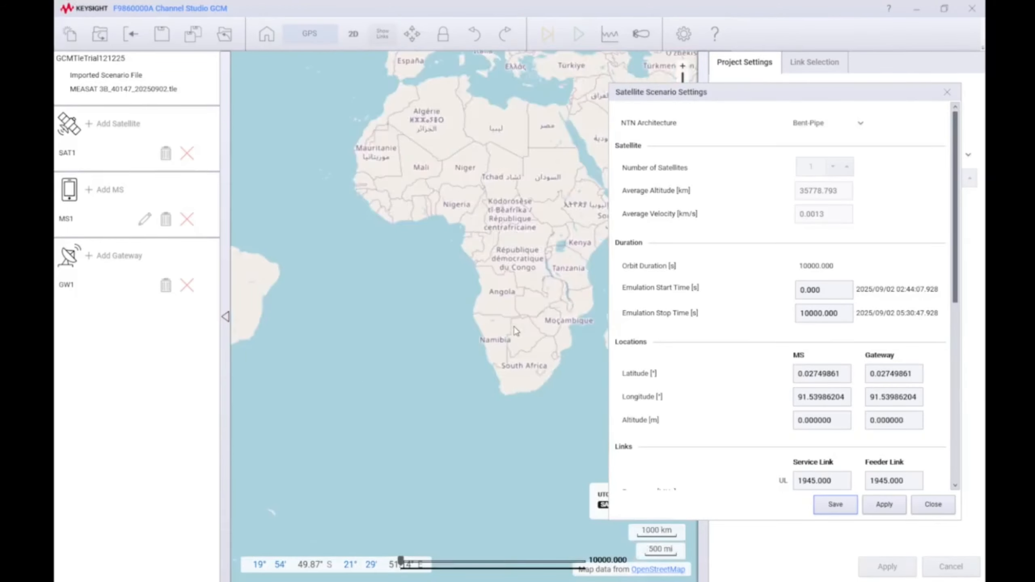
pyautogui.scroll(-1, 444, 346)
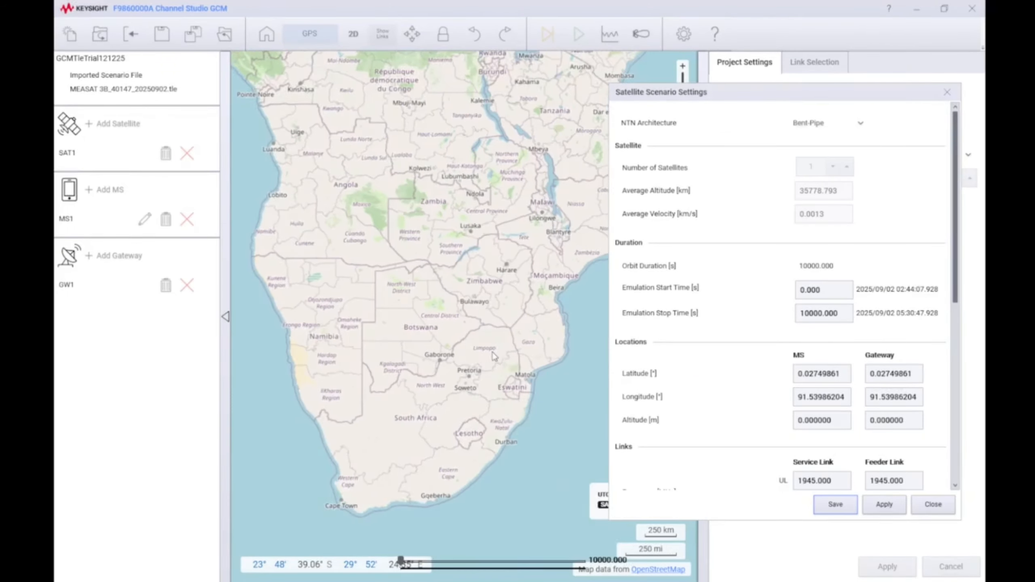
pyautogui.moveTo(528, 370); pyautogui.dragTo(371, 362)
pyautogui.moveTo(371, 362); pyautogui.dragTo(321, 358)
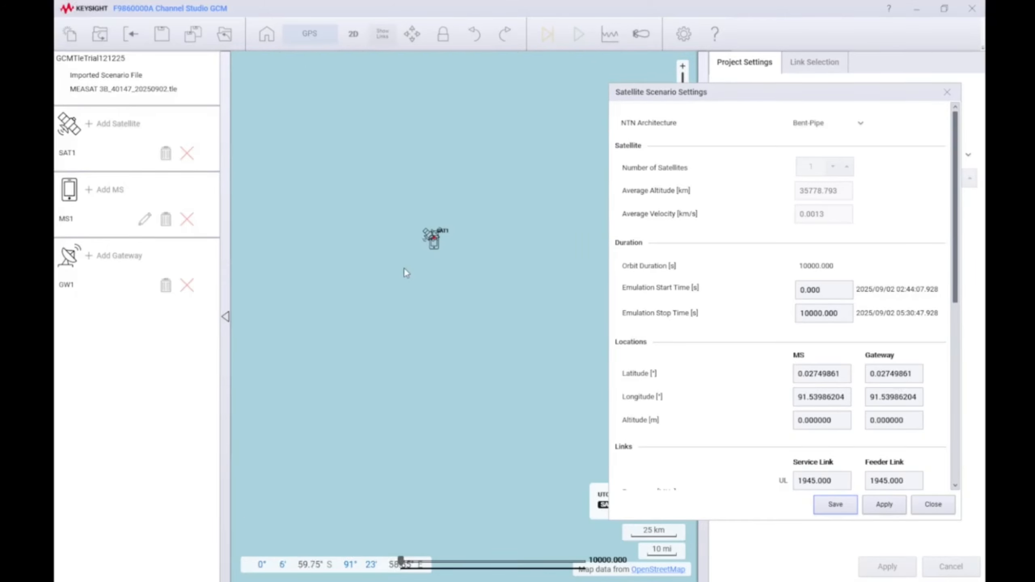
pyautogui.moveTo(405, 270); pyautogui.dragTo(462, 311)
pyautogui.scroll(3, 514, 263)
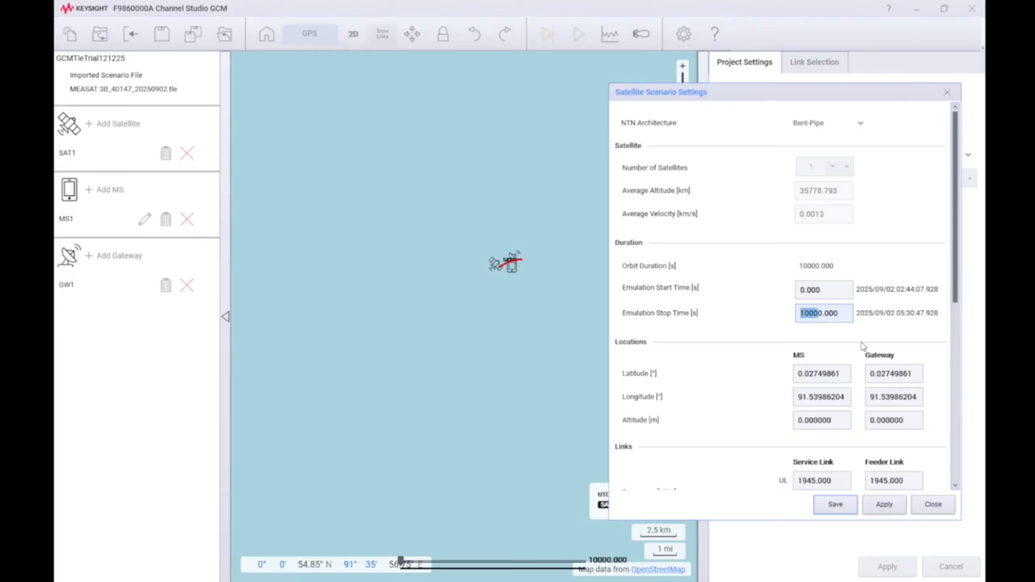
# Step: Review the link, delay and Doppler parameters, save the satellite scenario settings, and build the emulation
pyautogui.scroll(-8, 923, 351)
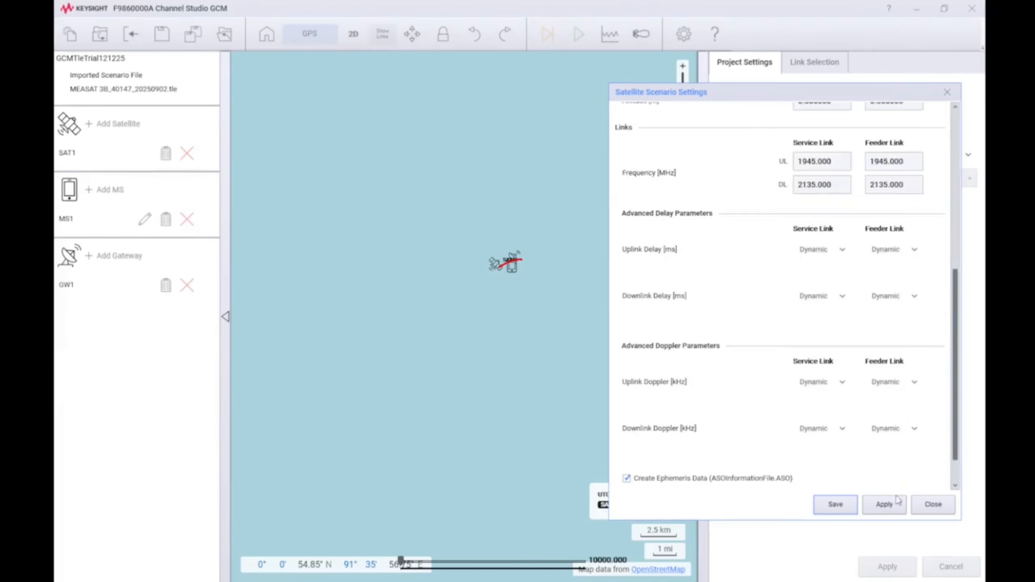
pyautogui.click(836, 505)
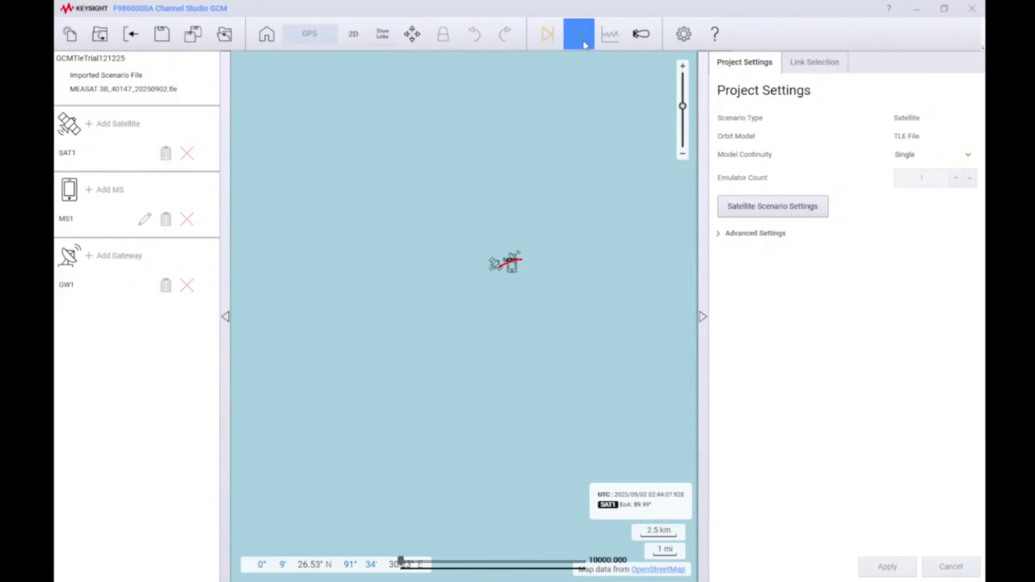
pyautogui.click(582, 40)
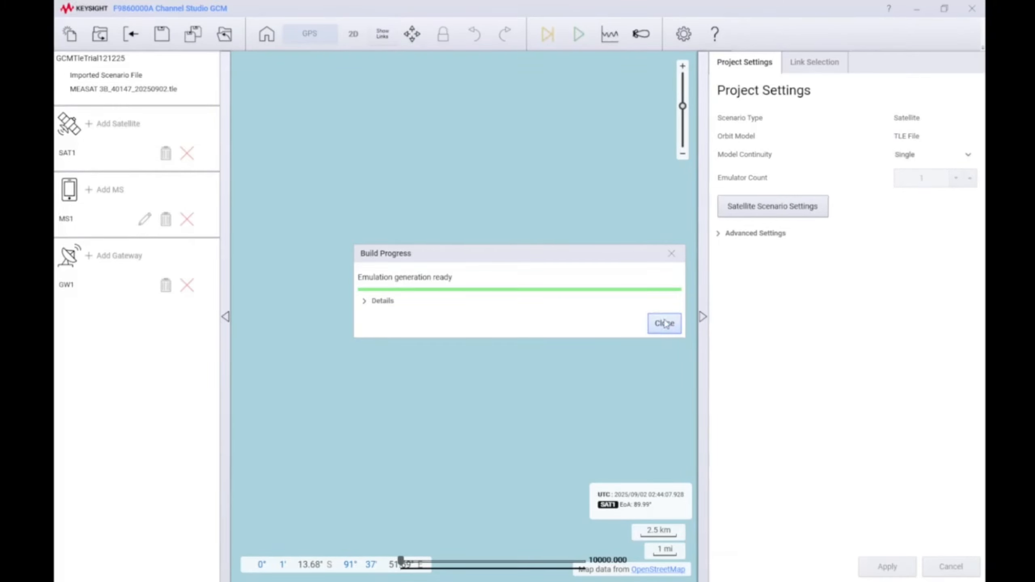
pyautogui.click(662, 324)
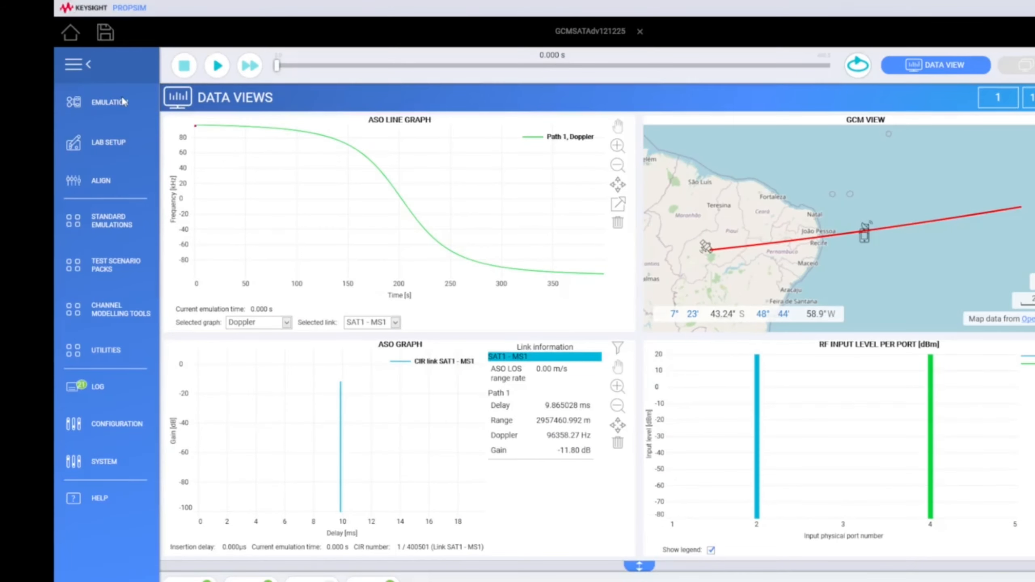
# Step: In PROPSIM, open GCMTleTrial121225.smu from My emulations\GCMTleTrial121225.gcm, closing the emulation already open
pyautogui.click(122, 102)
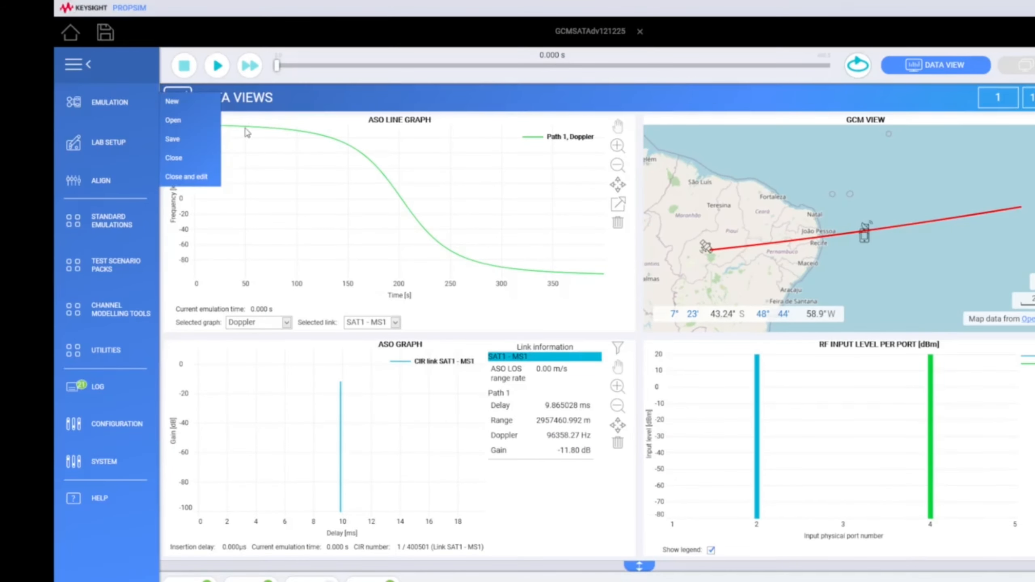
pyautogui.click(189, 123)
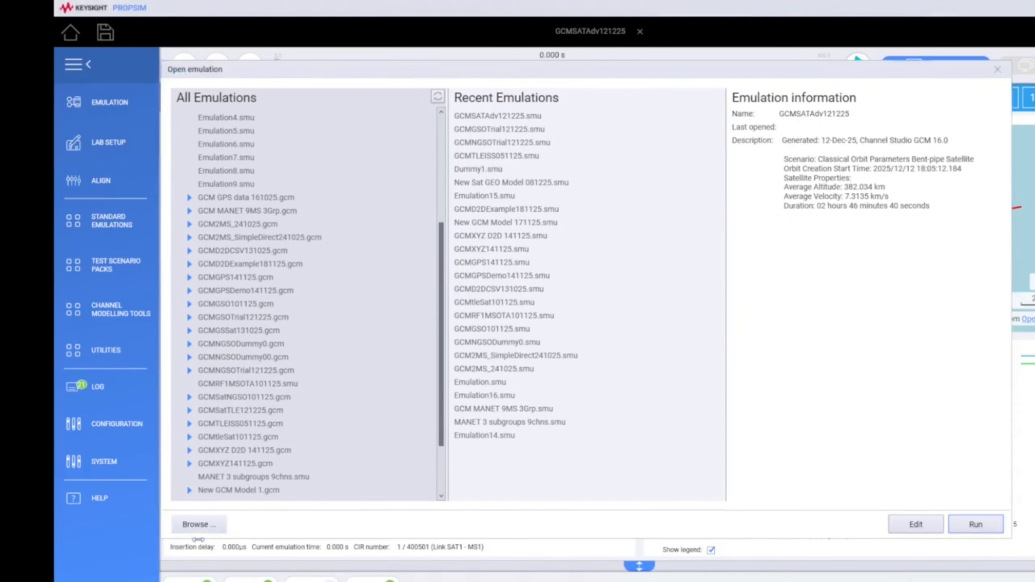
pyautogui.click(199, 525)
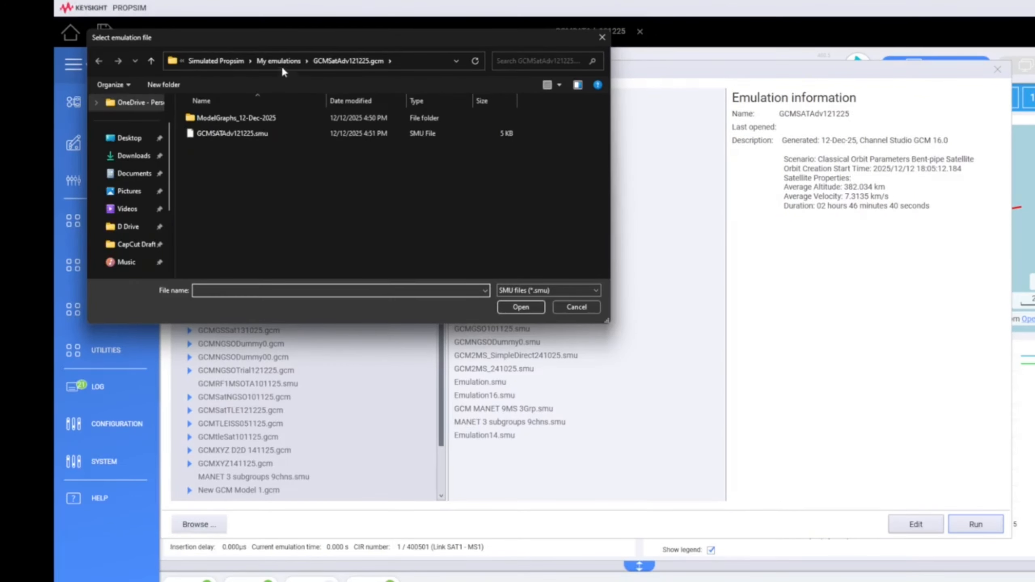
pyautogui.click(281, 61)
pyautogui.doubleClick(264, 119)
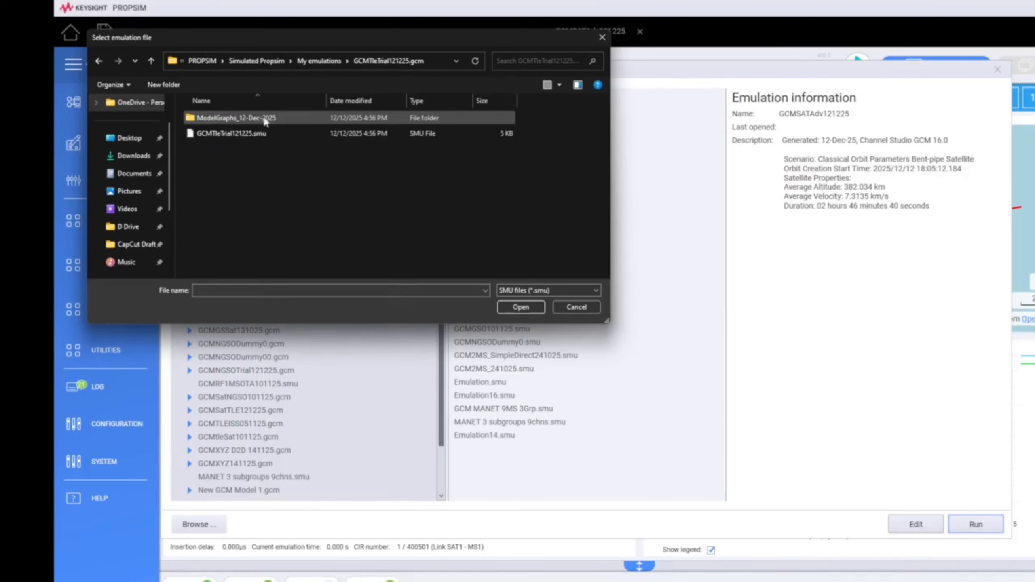
pyautogui.click(231, 134)
pyautogui.click(521, 307)
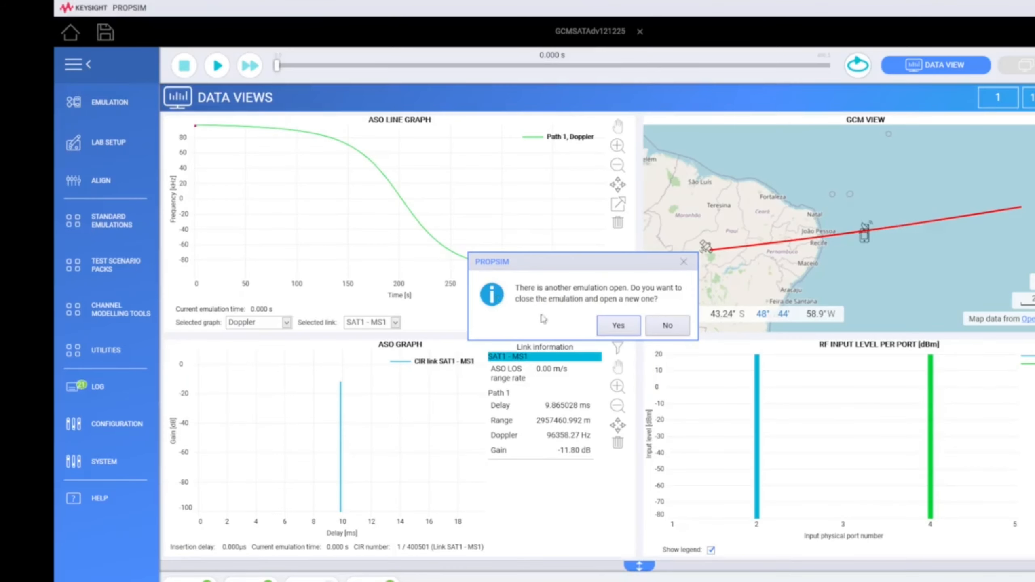
pyautogui.click(605, 332)
# Step: Run the emulation and inspect the satellite's track around MS1 up close in the GCM view
pyautogui.click(216, 67)
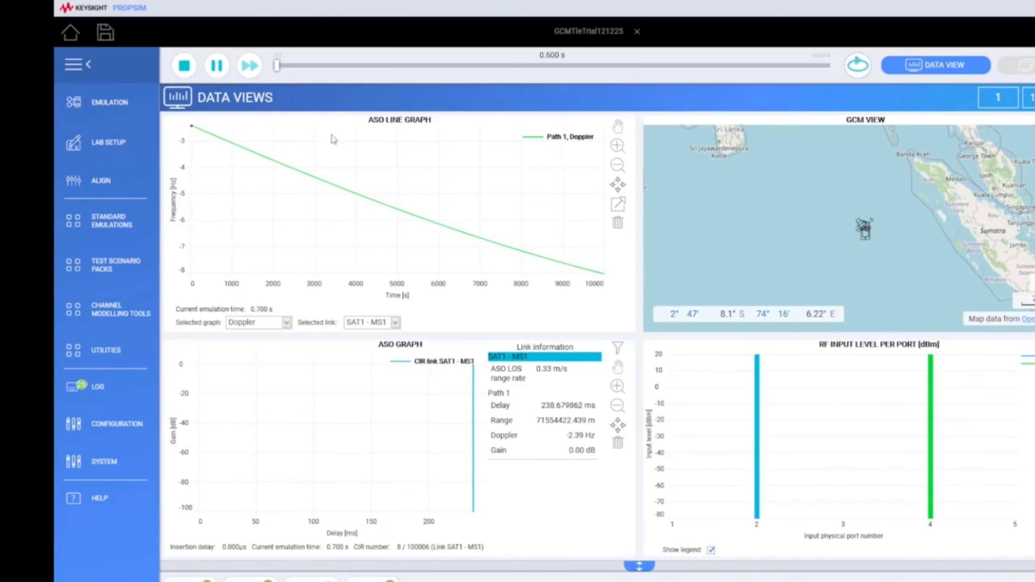
pyautogui.scroll(5, 870, 235)
pyautogui.moveTo(842, 205); pyautogui.dragTo(839, 262)
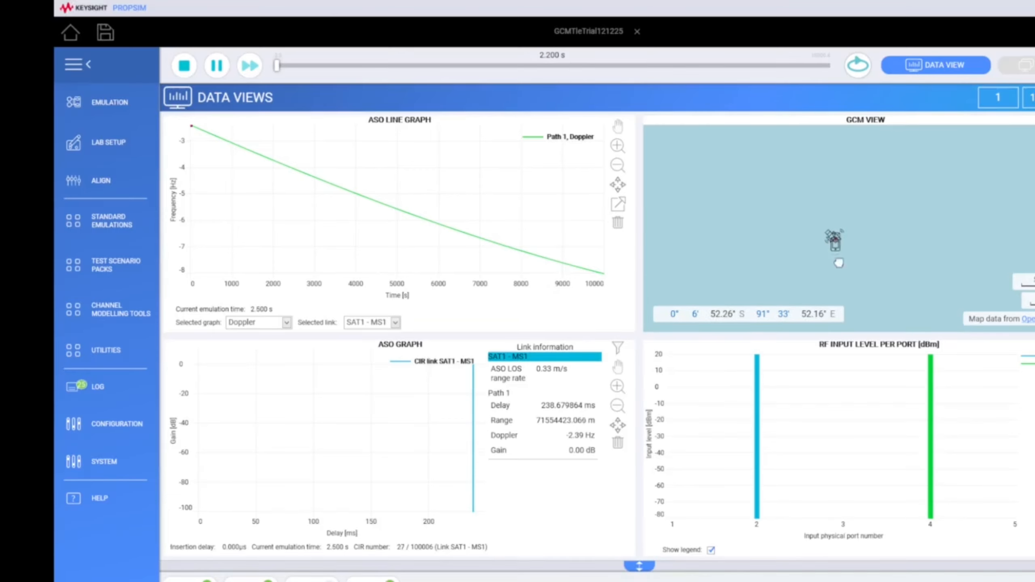
pyautogui.scroll(5, 839, 259)
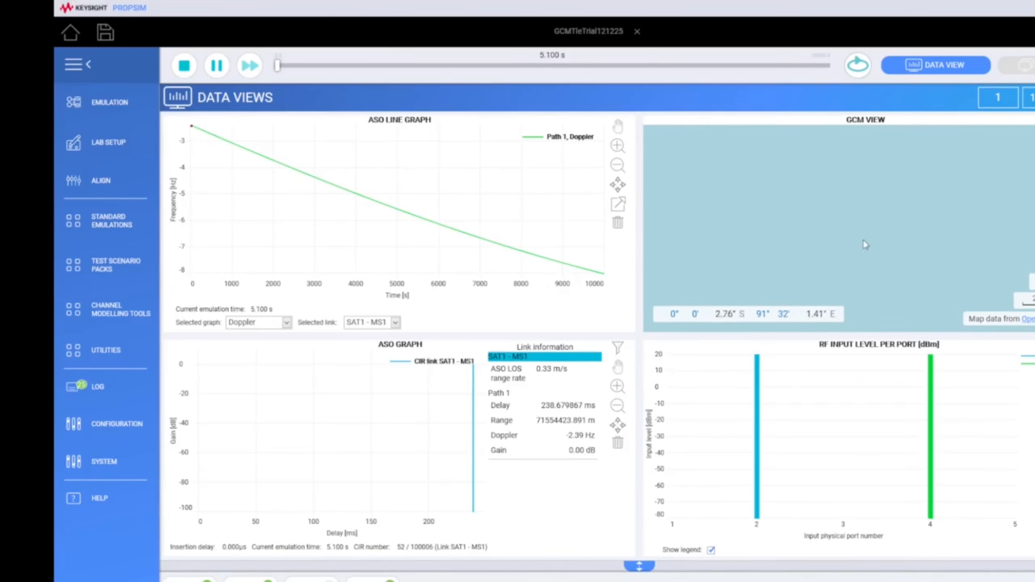
pyautogui.scroll(-5, 865, 207)
pyautogui.moveTo(876, 195); pyautogui.dragTo(834, 250)
pyautogui.scroll(3, 834, 249)
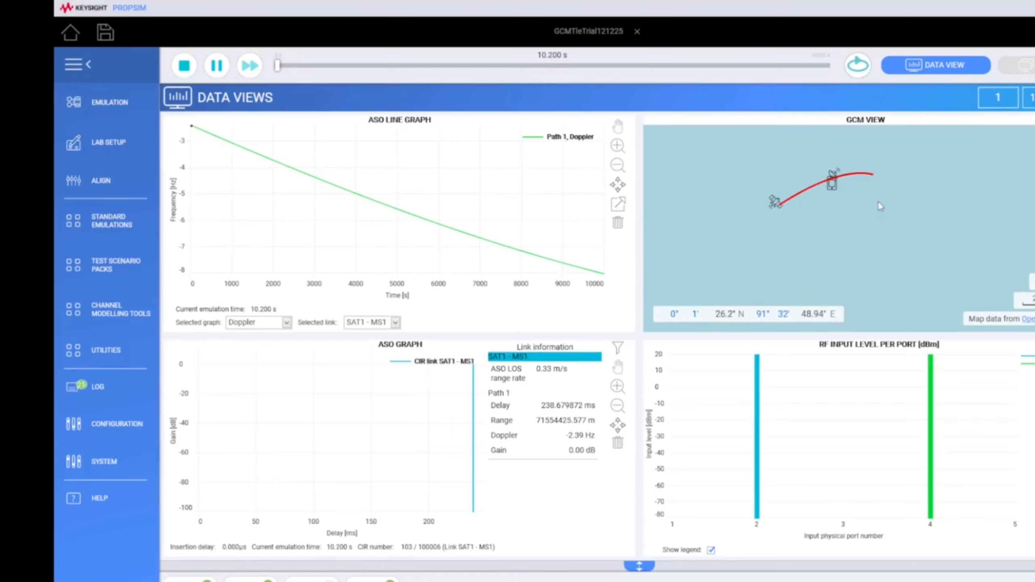